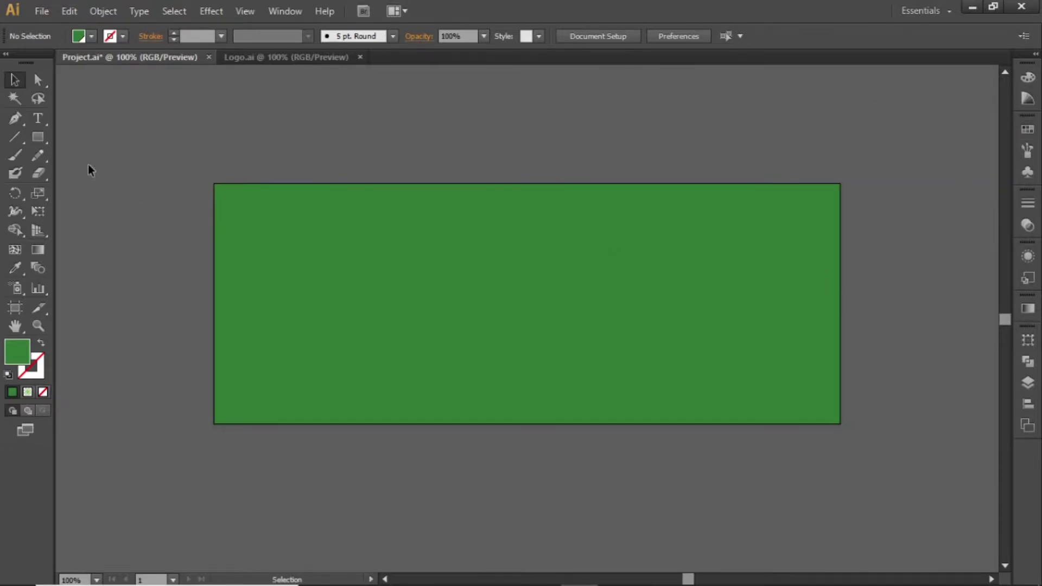
# Draw a large circle slightly taller than the green banner, fill it yellow, and place it right of the banner's centre.
pyautogui.moveTo(44, 139); pyautogui.dragTo(94, 173)
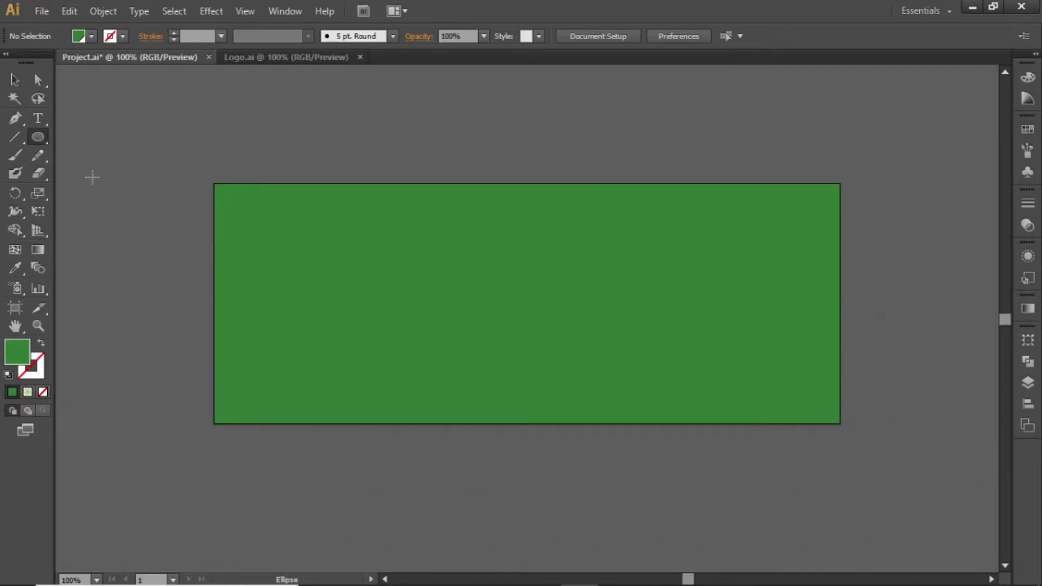
pyautogui.moveTo(351, 226); pyautogui.dragTo(614, 412)
pyautogui.press('v')
pyautogui.moveTo(491, 338); pyautogui.dragTo(649, 299)
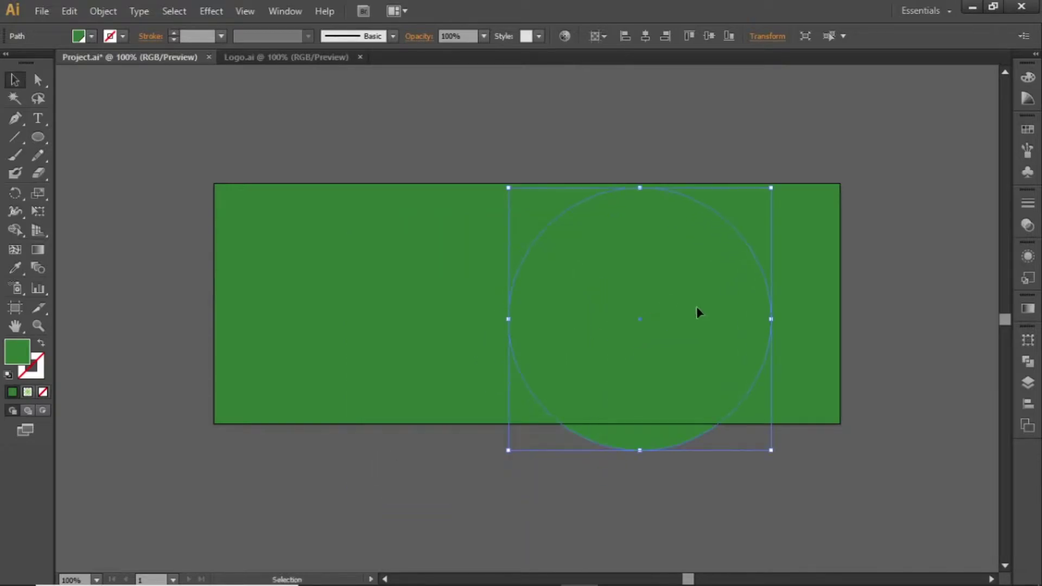
pyautogui.click(1022, 132)
pyautogui.click(849, 194)
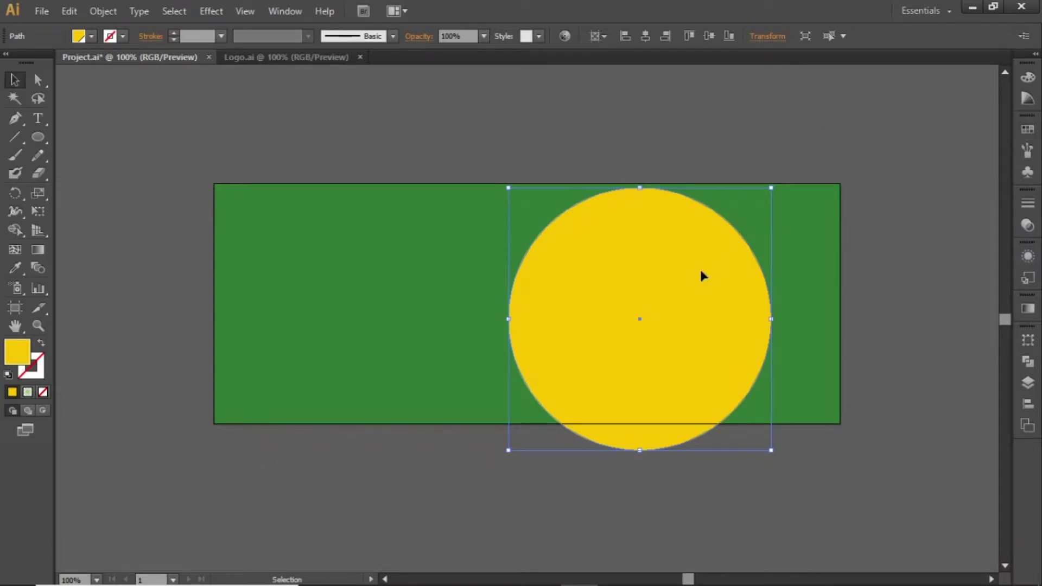
pyautogui.moveTo(700, 276); pyautogui.dragTo(661, 260)
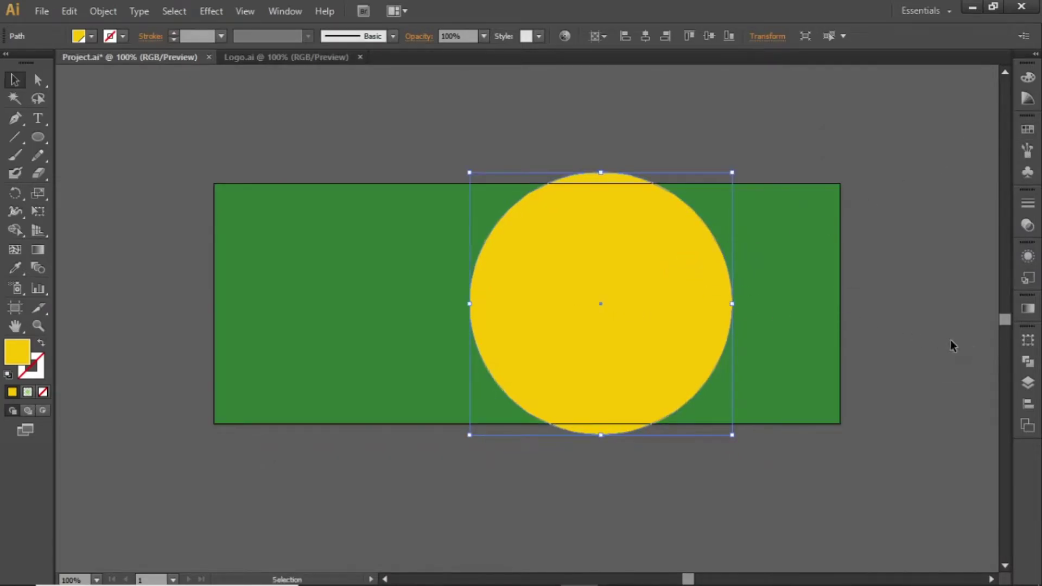
# Fill the circle with a radial black-and-white gradient and reverse it so the dark colour is in the centre.
pyautogui.click(1029, 310)
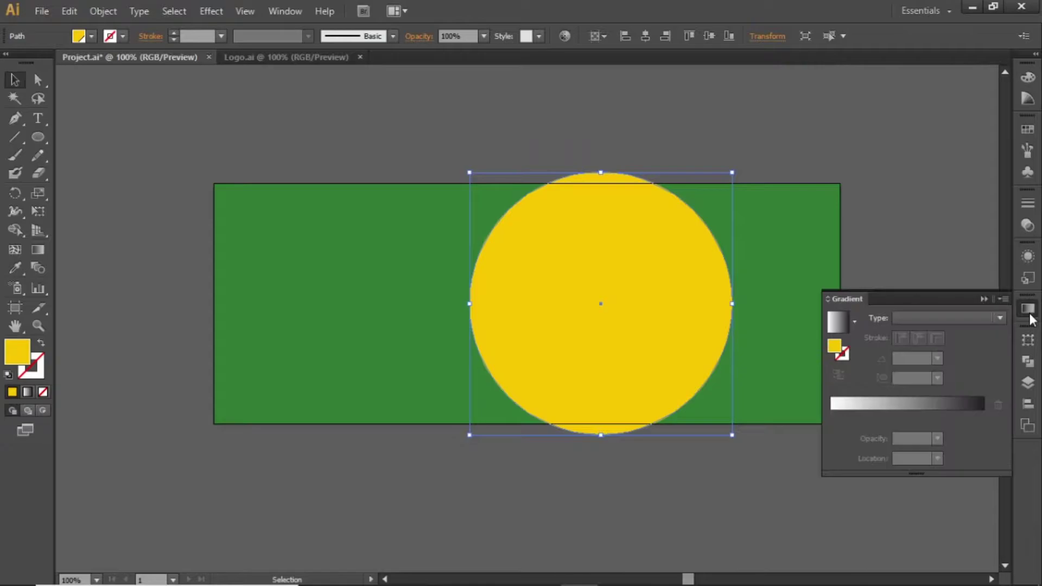
pyautogui.click(837, 324)
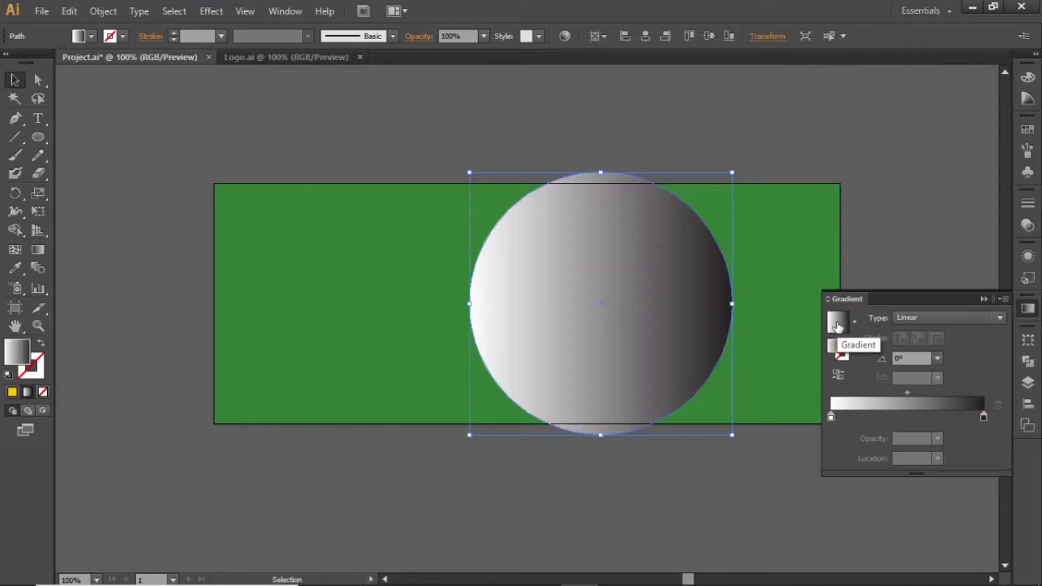
pyautogui.click(919, 317)
pyautogui.click(920, 347)
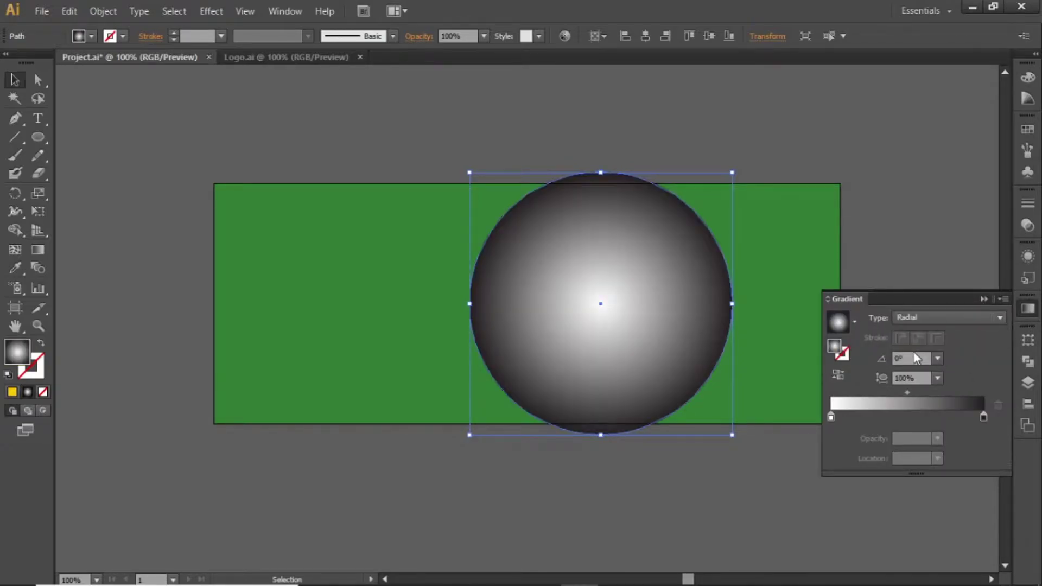
pyautogui.click(837, 374)
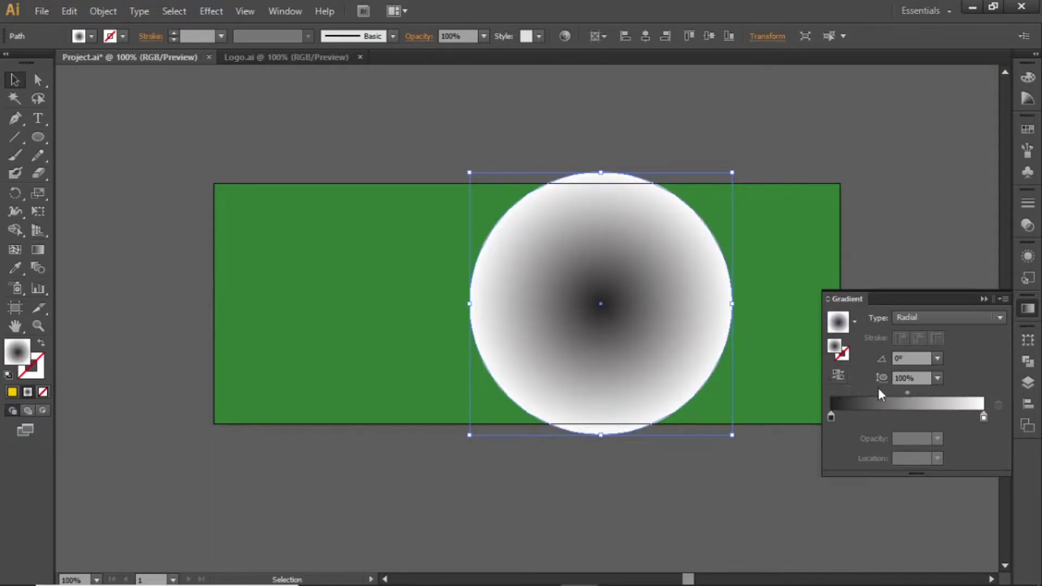
# Set both gradient stops to the light green swatch and the outer stop's opacity to 0%.
pyautogui.doubleClick(830, 415)
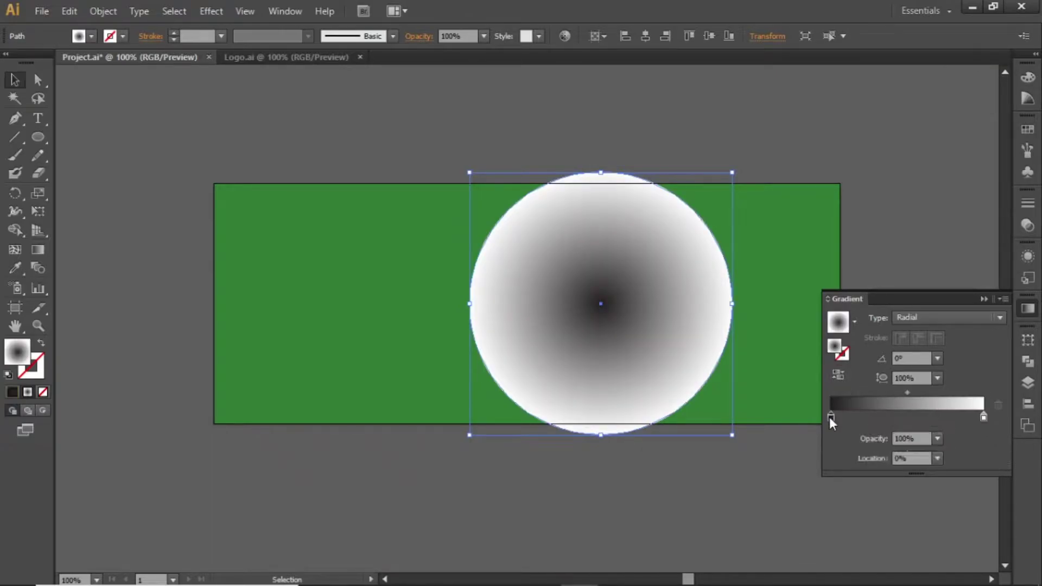
pyautogui.click(839, 325)
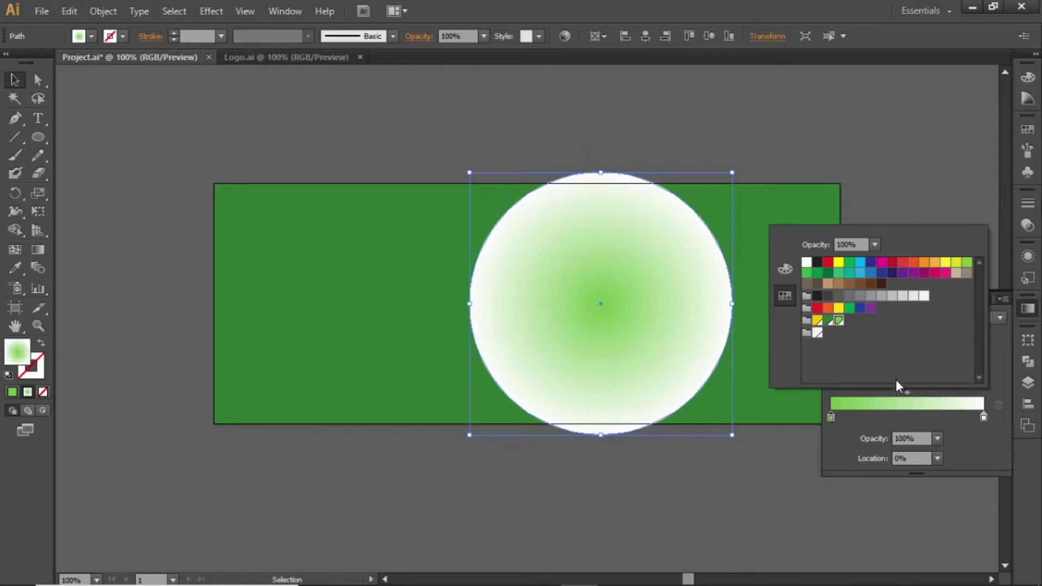
pyautogui.doubleClick(983, 417)
pyautogui.click(838, 321)
pyautogui.click(971, 452)
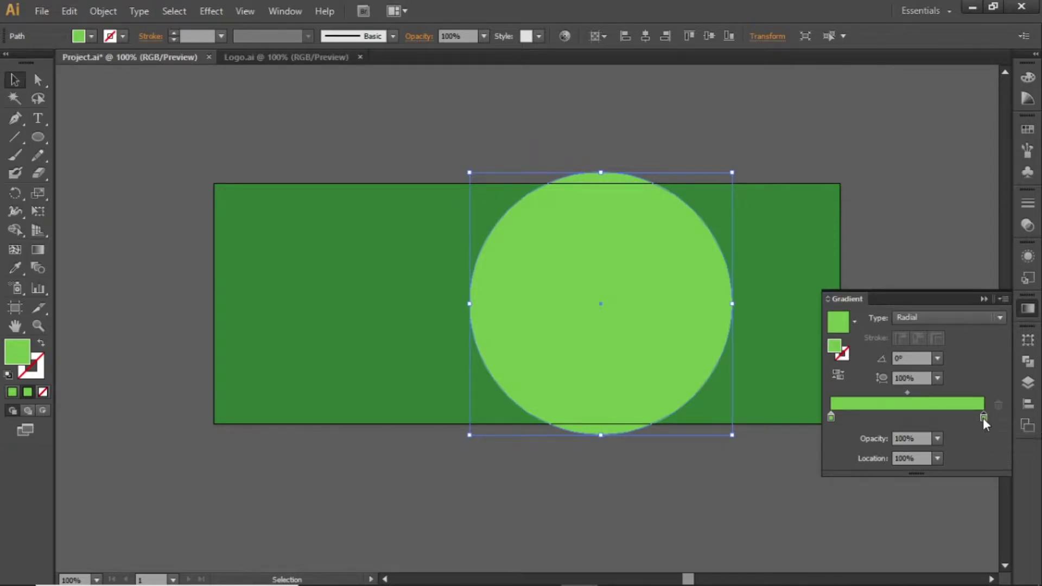
pyautogui.click(942, 437)
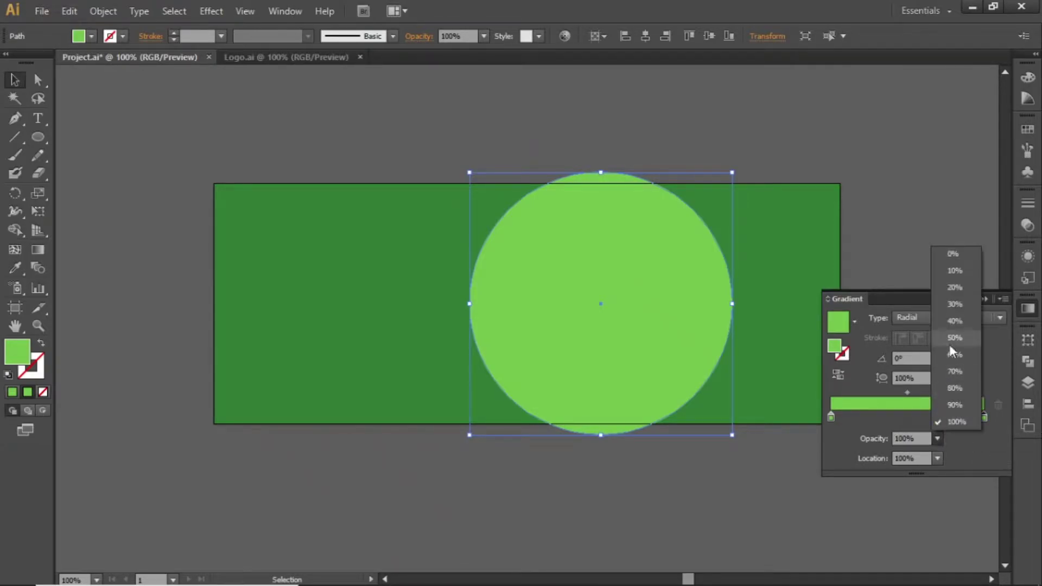
pyautogui.click(952, 261)
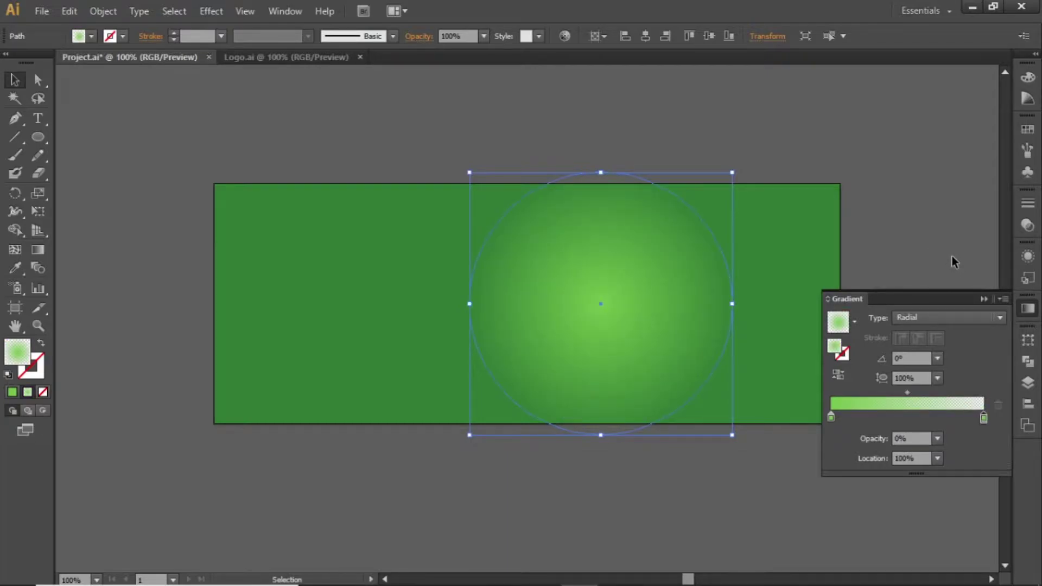
# Set the gradient midpoint to about 43.6% and enlarge the glow circle, positioning it over the right half of the banner.
pyautogui.moveTo(611, 315); pyautogui.dragTo(635, 323)
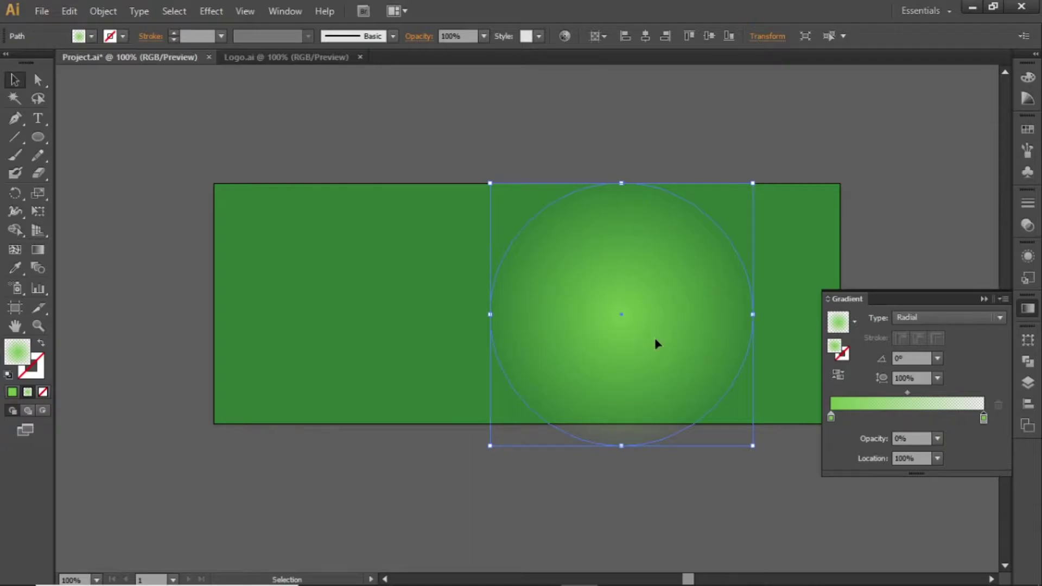
pyautogui.moveTo(907, 393); pyautogui.dragTo(903, 394)
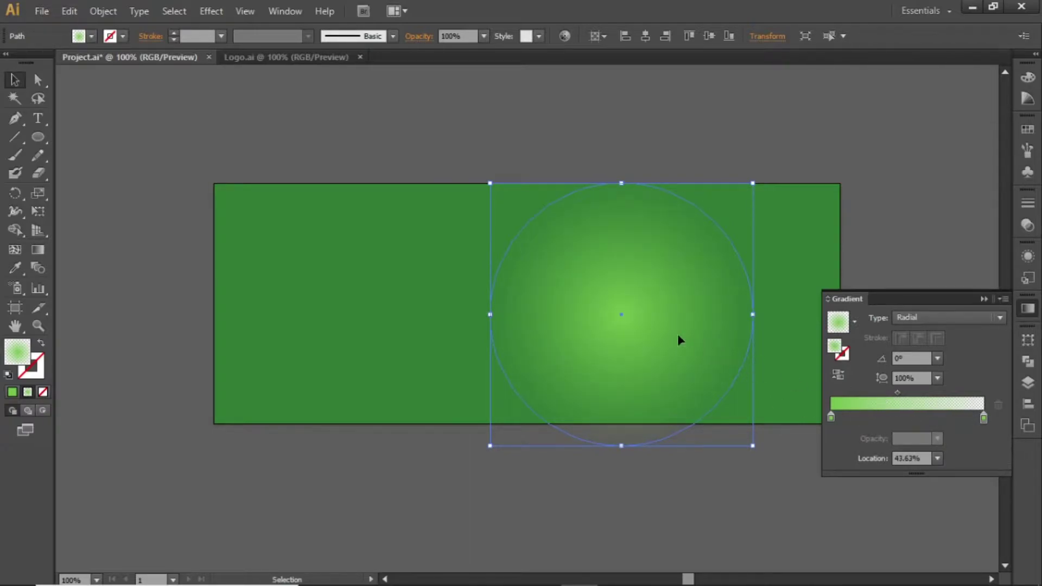
pyautogui.moveTo(629, 322); pyautogui.dragTo(593, 321)
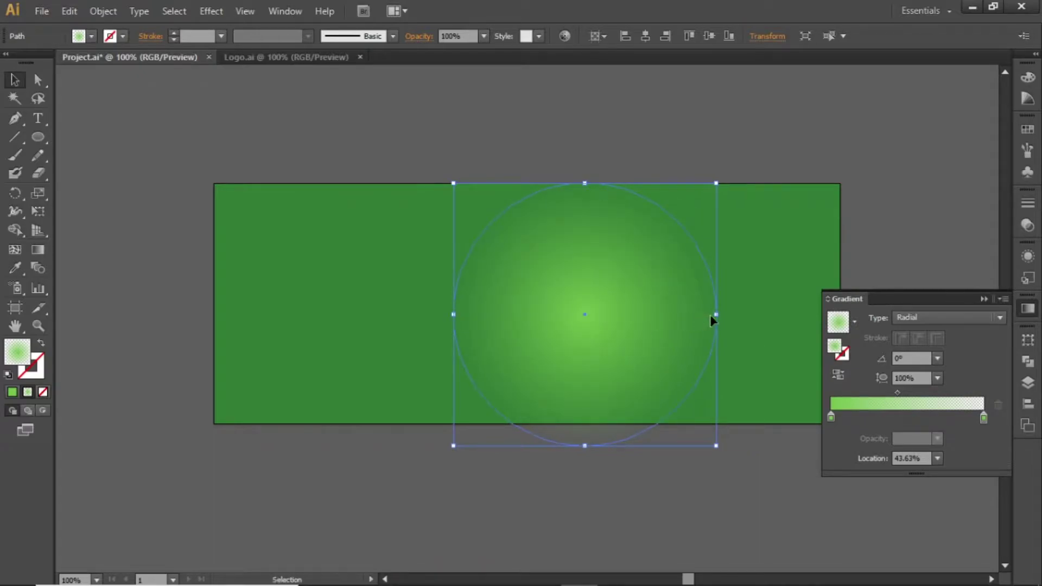
pyautogui.moveTo(713, 315); pyautogui.dragTo(764, 317)
pyautogui.moveTo(617, 317); pyautogui.dragTo(685, 325)
pyautogui.click(895, 255)
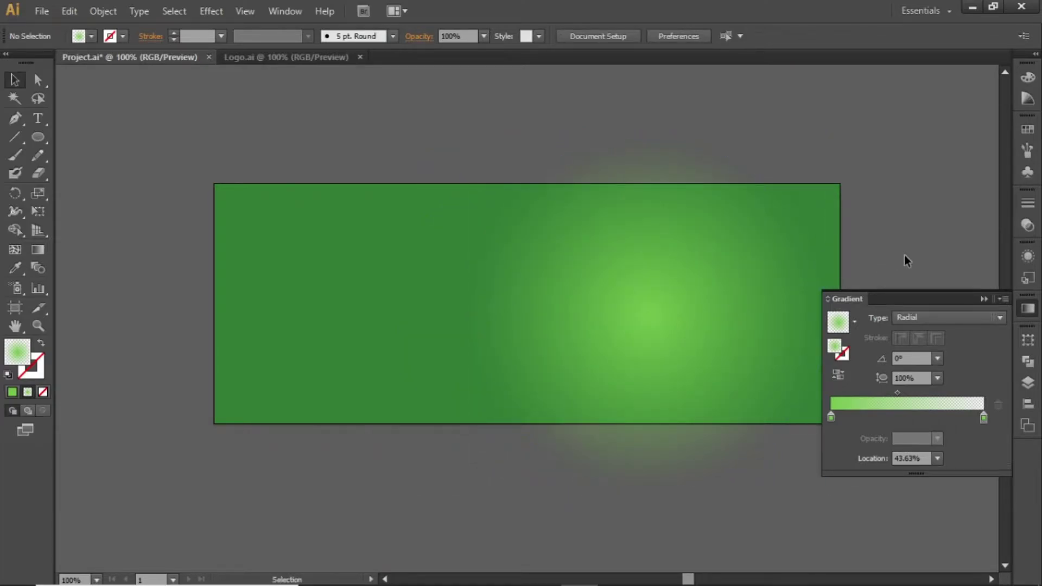
# Check the RGB values of the light green swatch.
pyautogui.click(1024, 135)
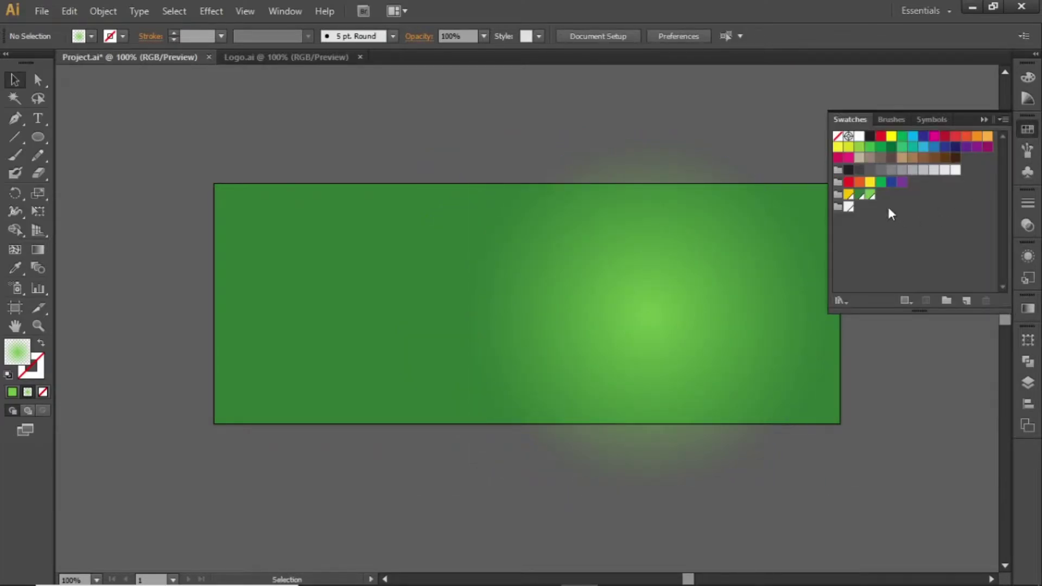
pyautogui.doubleClick(870, 195)
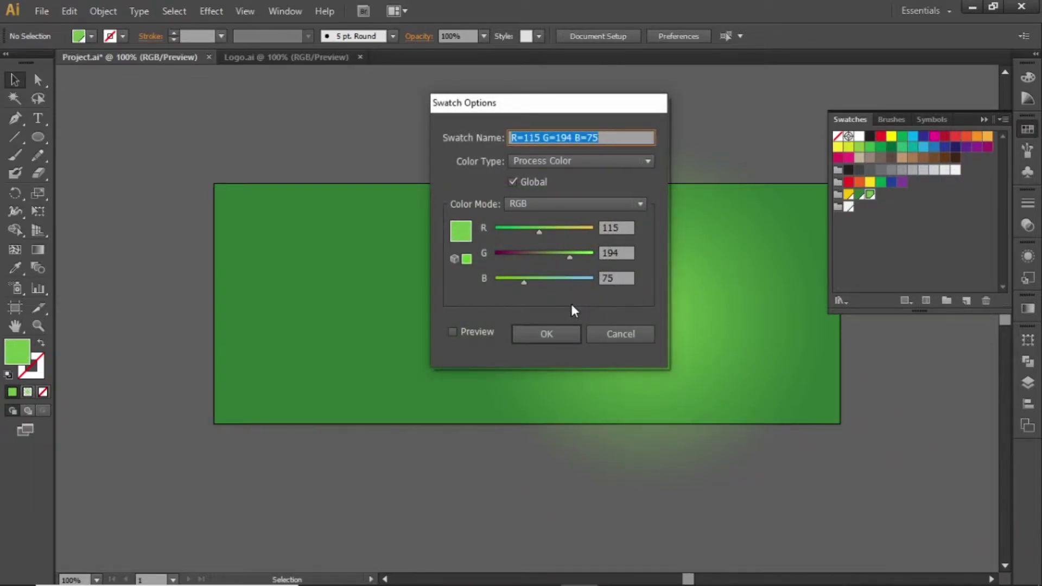
pyautogui.click(561, 334)
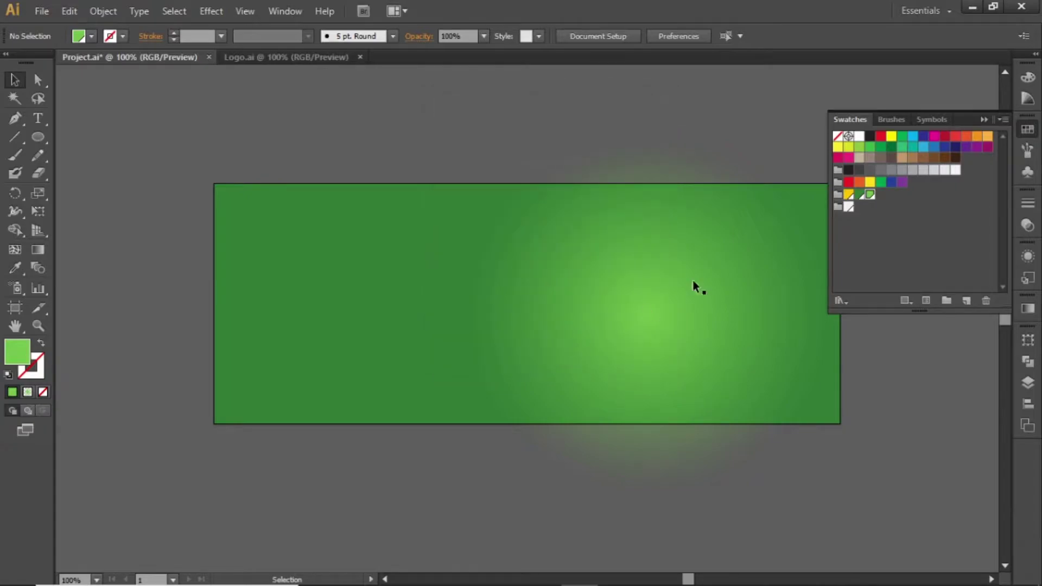
pyautogui.click(980, 122)
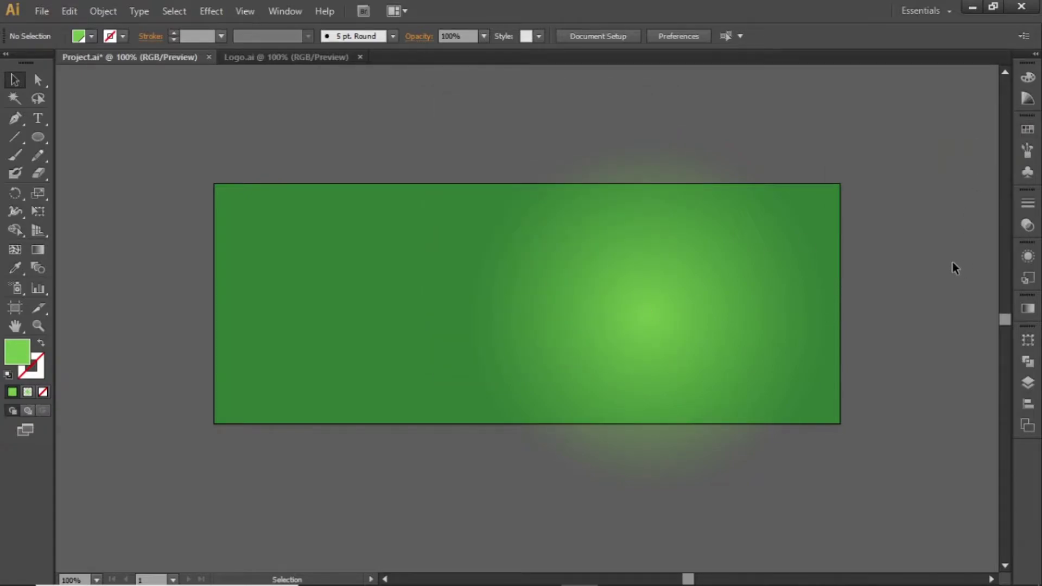
# Draw a wide rectangle across the banner's lower part, extending past both sides and the bottom edge, and fill it with the off-white swatch.
pyautogui.moveTo(39, 135); pyautogui.dragTo(68, 136)
pyautogui.moveTo(140, 343); pyautogui.dragTo(918, 447)
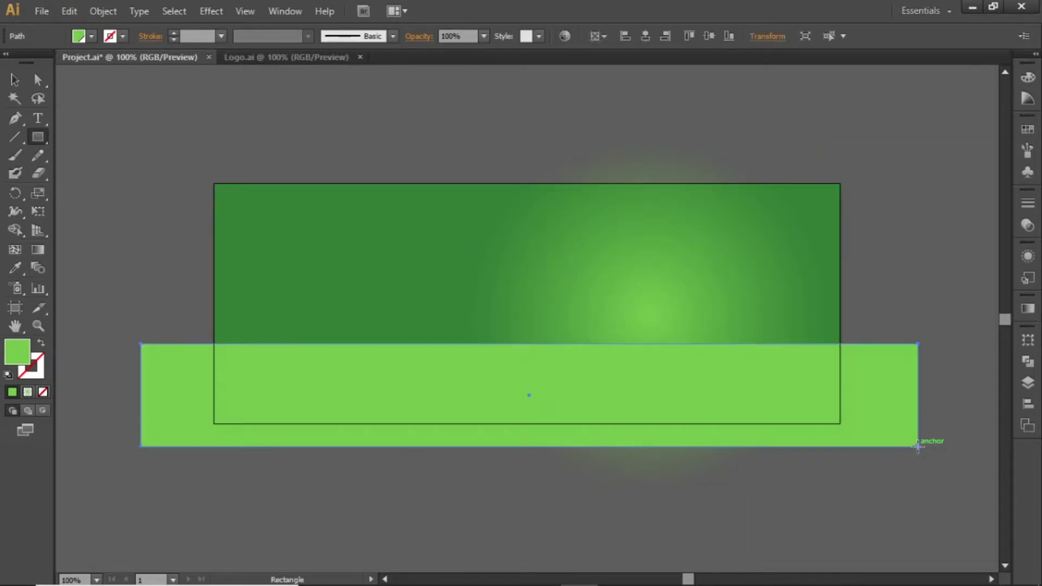
pyautogui.press('v')
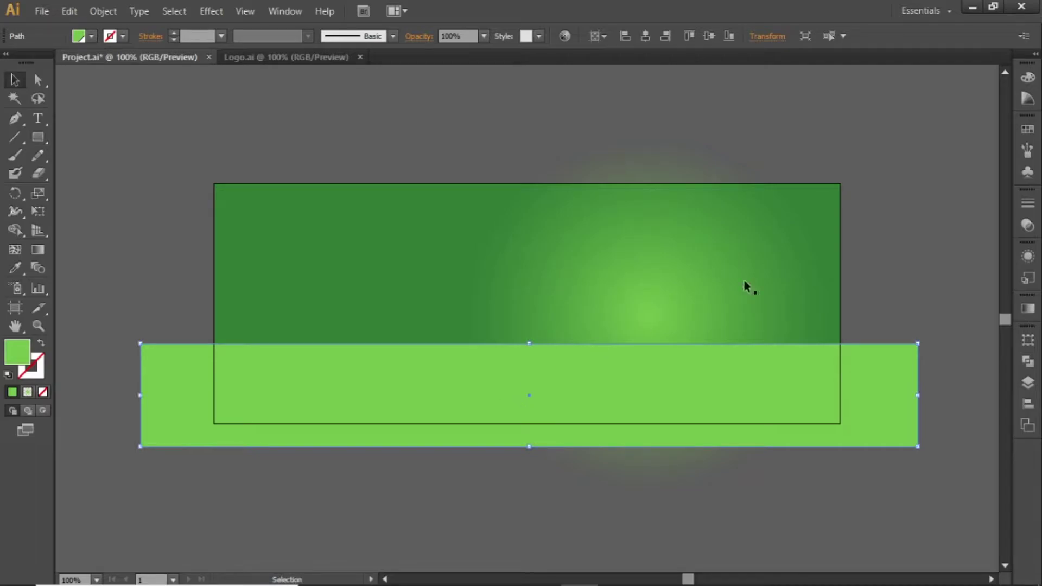
pyautogui.click(1027, 129)
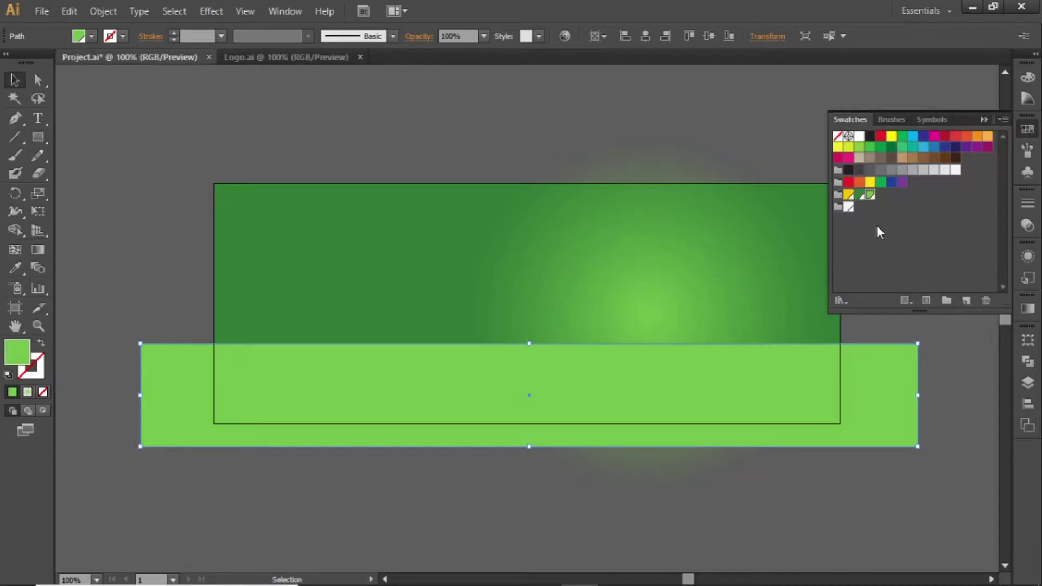
pyautogui.click(849, 208)
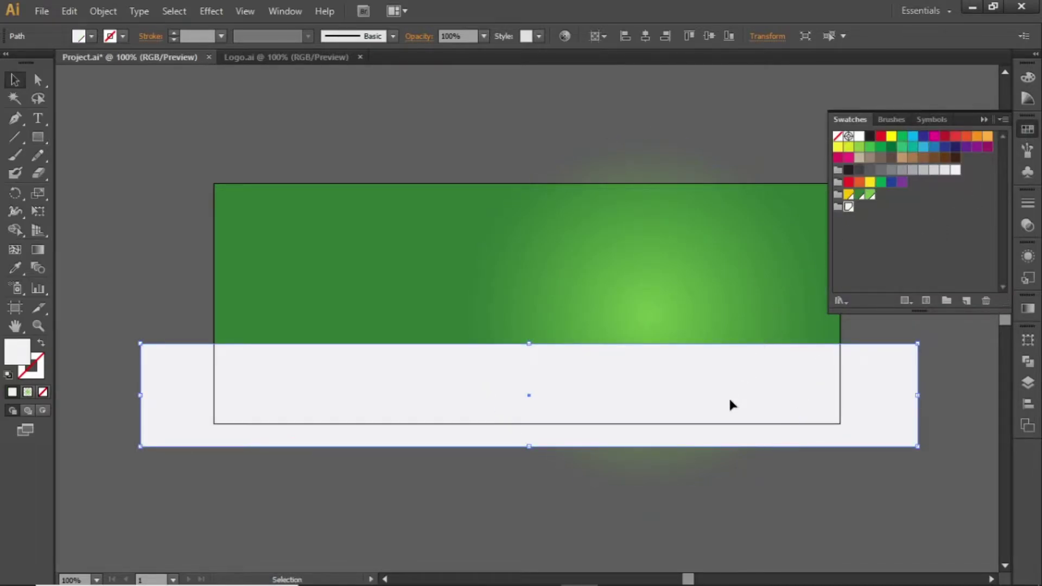
# Check the RGB values of the off-white swatch.
pyautogui.click(743, 491)
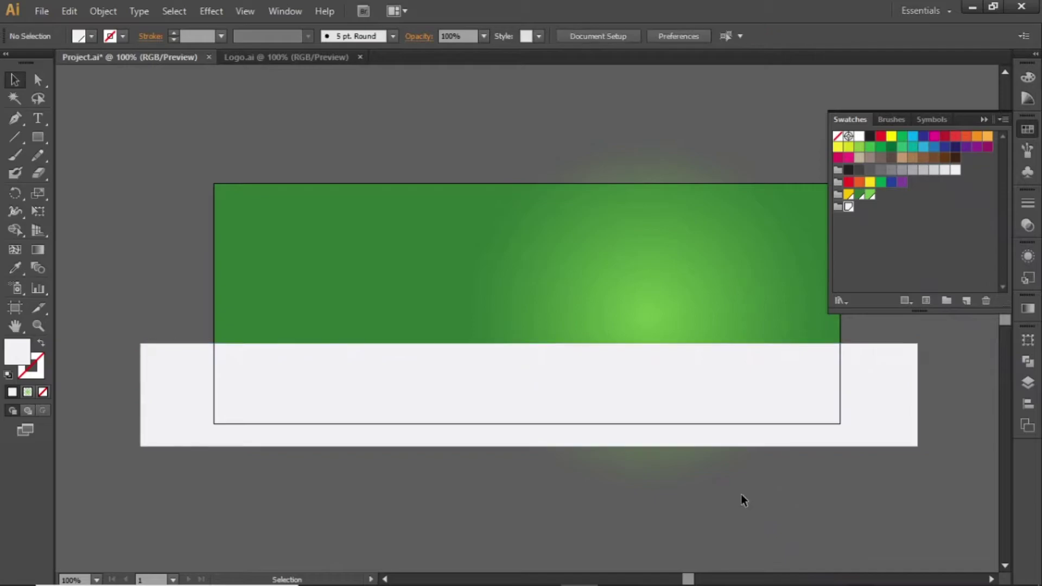
pyautogui.doubleClick(848, 208)
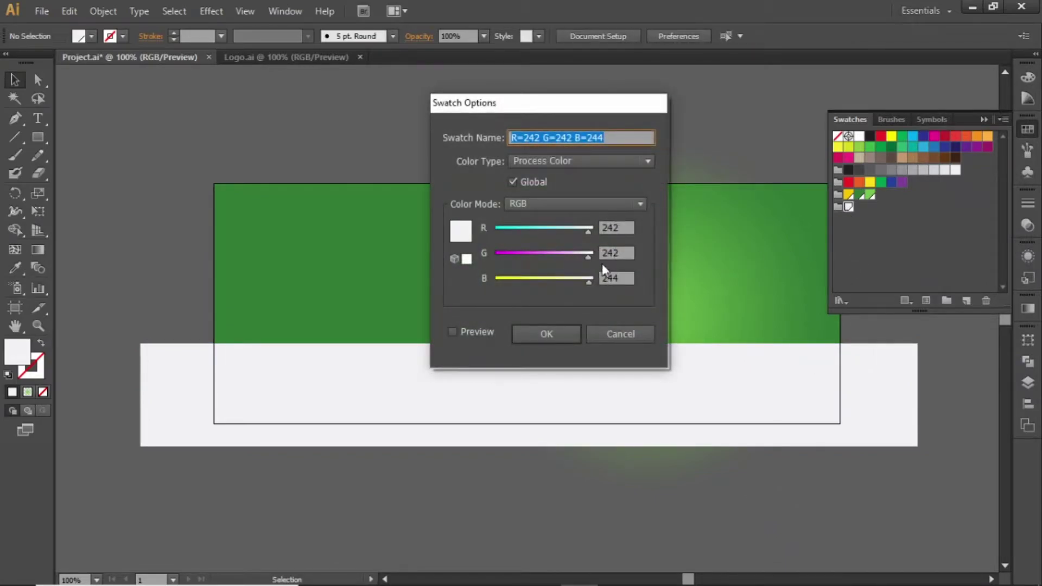
pyautogui.click(558, 333)
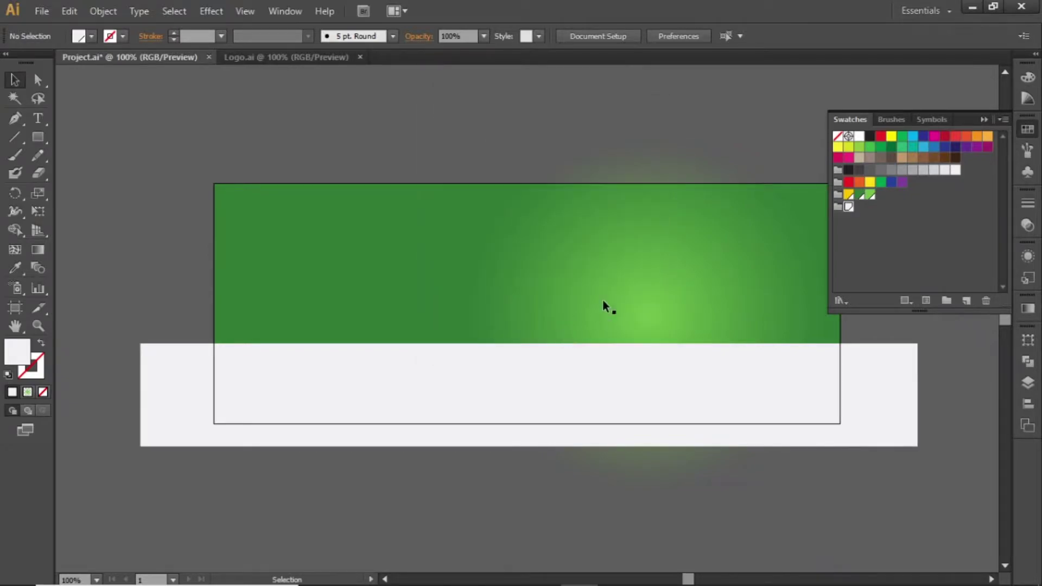
# Start a Zig Zag effect on the off-white rectangle with a size of 5 px.
pyautogui.click(505, 367)
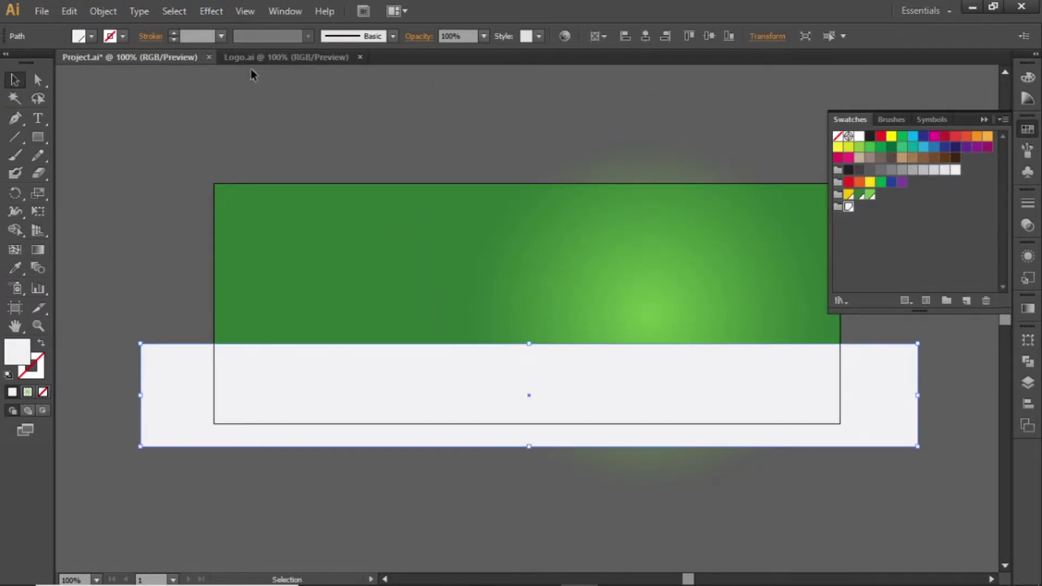
pyautogui.click(222, 12)
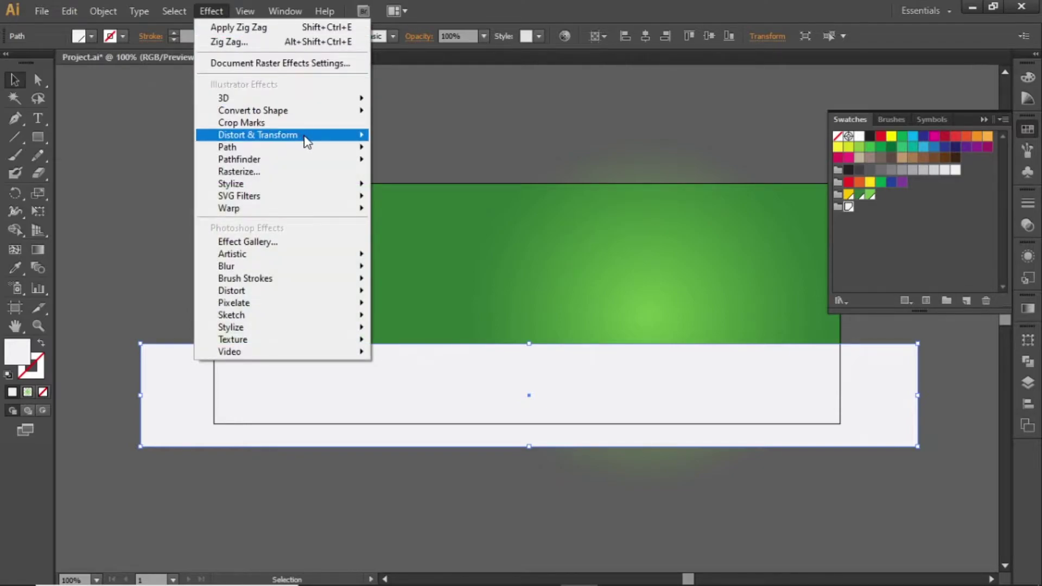
pyautogui.moveTo(305, 139)
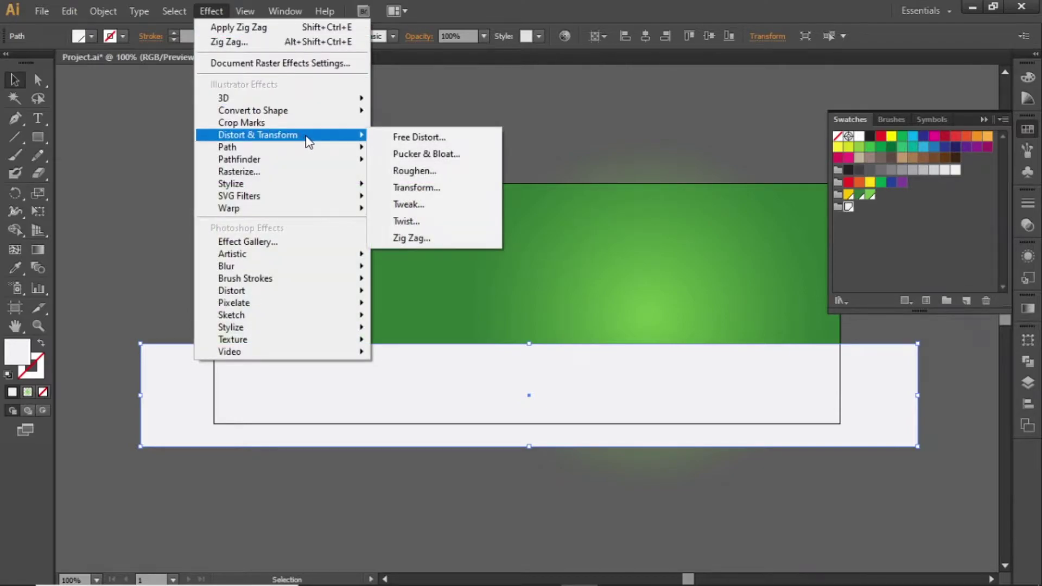
pyautogui.click(448, 236)
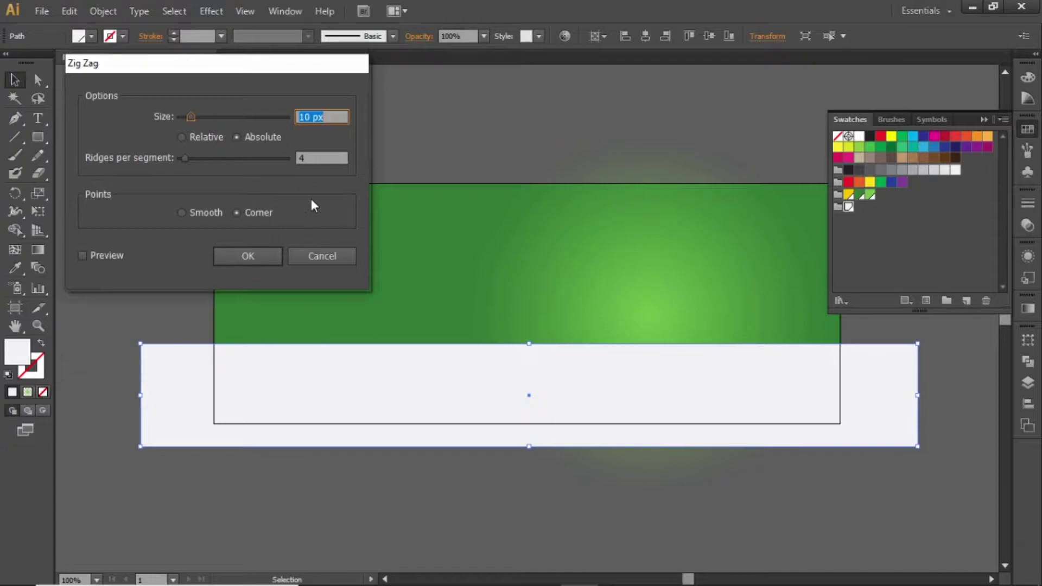
pyautogui.write('6')
# Set the Zig Zag to 10 ridges per segment with smooth points and apply it to the off-white rectangle.
pyautogui.click(328, 155)
pyautogui.press('Up')
pyautogui.press('Up')
pyautogui.press('Up')
pyautogui.press('Up')
pyautogui.press('Up')
pyautogui.press('Up')
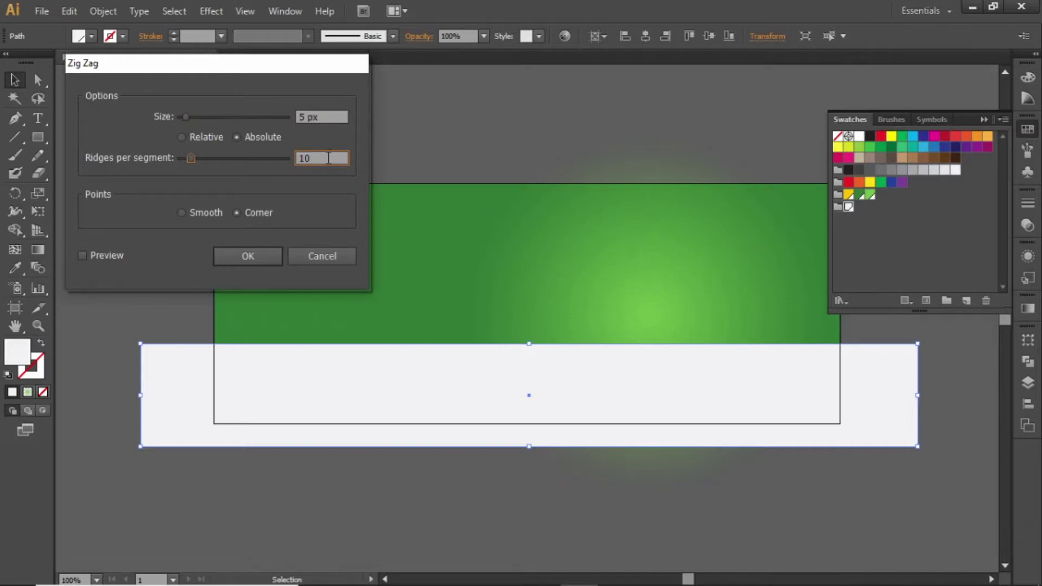
pyautogui.click(185, 213)
pyautogui.click(238, 254)
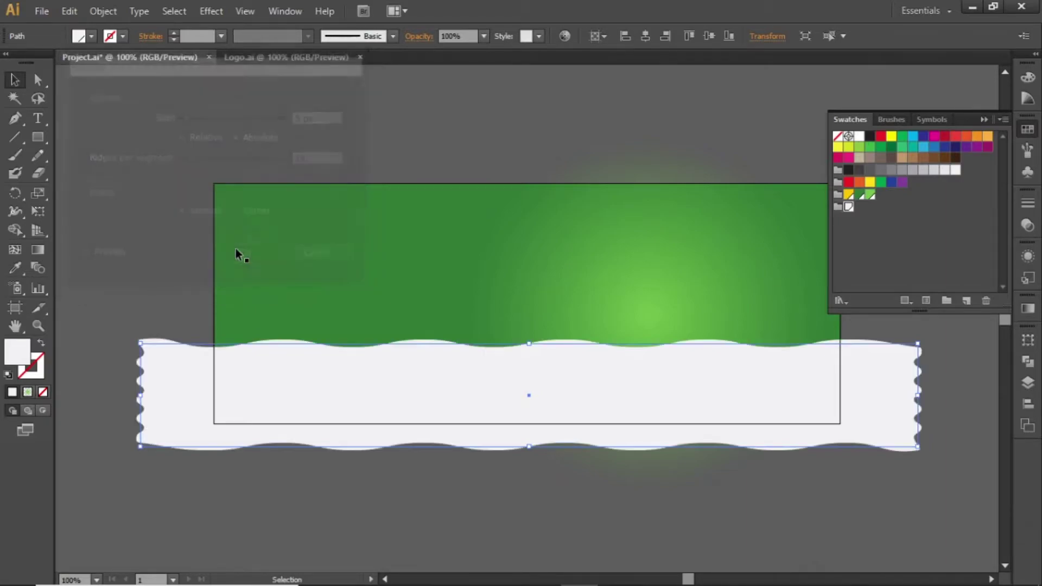
pyautogui.click(154, 264)
pyautogui.click(446, 382)
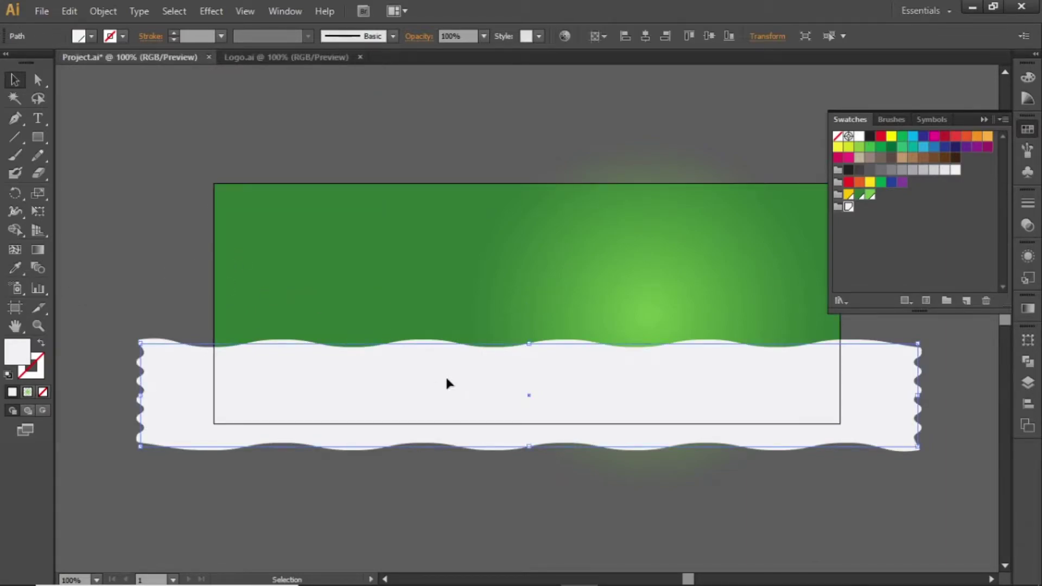
# Move the wavy off-white strip slightly down on the banner.
pyautogui.moveTo(456, 370); pyautogui.dragTo(455, 379)
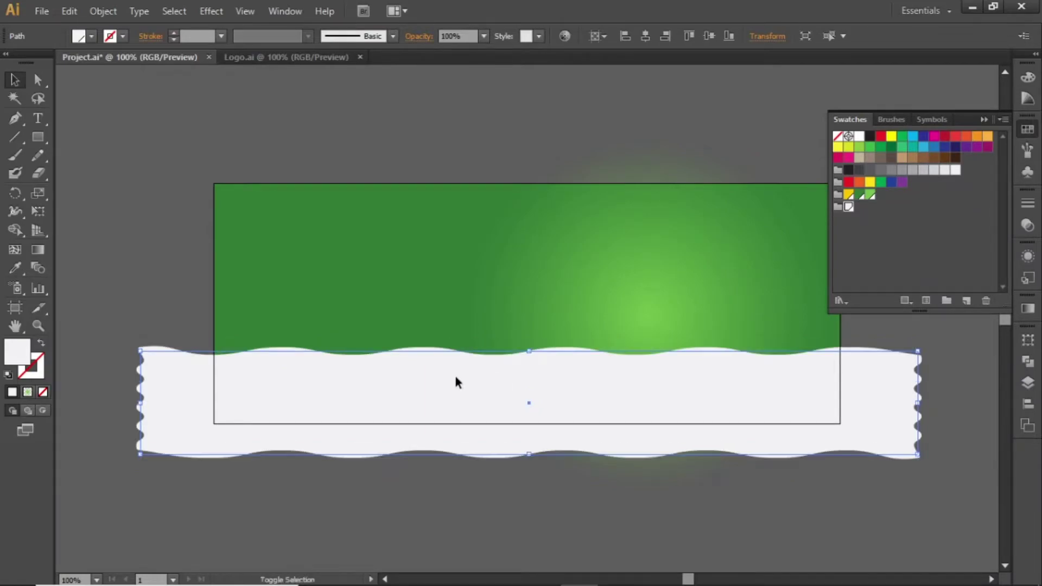
pyautogui.click(597, 513)
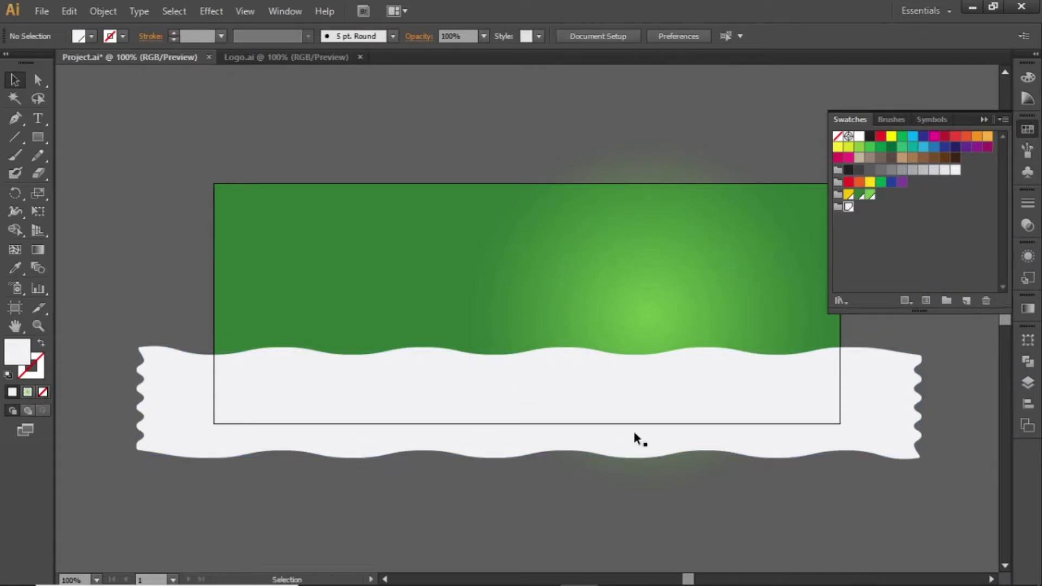
pyautogui.click(983, 118)
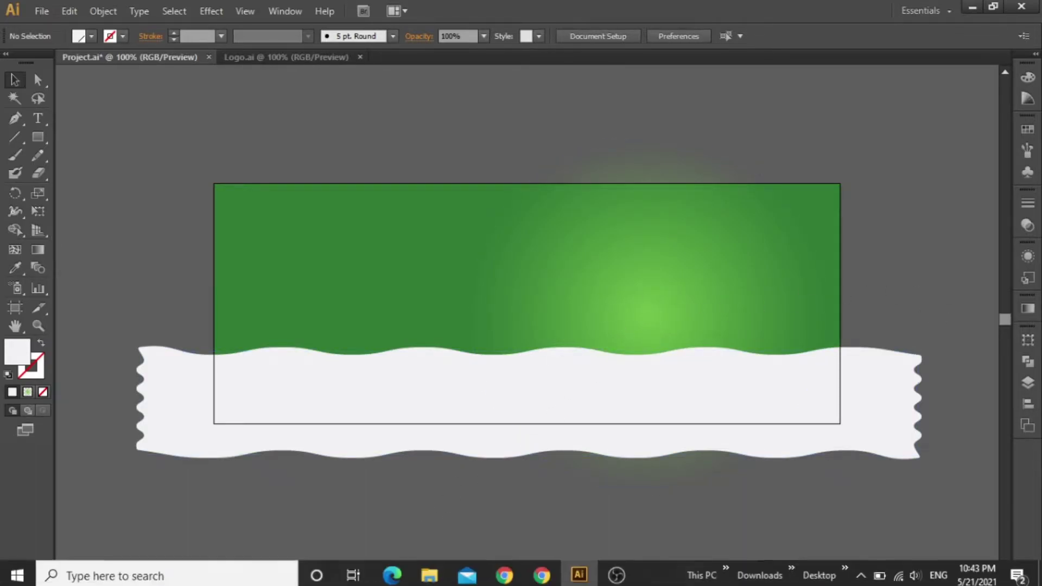
# Place the Healthy Food image from the Video Project folder into the banner document and scale it down proportionally to well under half size.
pyautogui.click(430, 571)
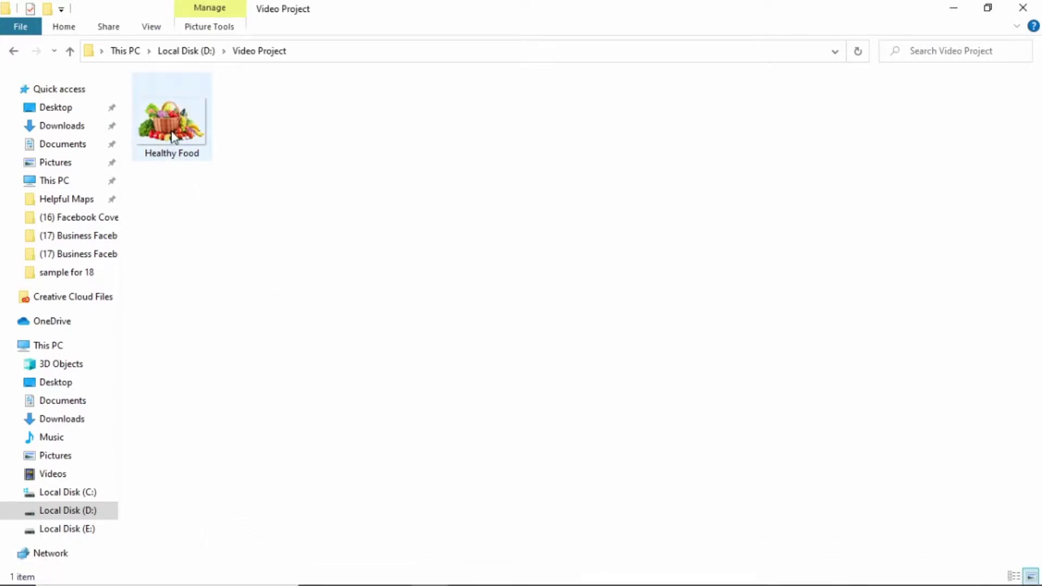
pyautogui.moveTo(172, 136)
pyautogui.mouseDown()
pyautogui.moveTo(526, 475)
pyautogui.moveTo(591, 575)
pyautogui.moveTo(564, 575)
pyautogui.moveTo(543, 356)
pyautogui.mouseUp()
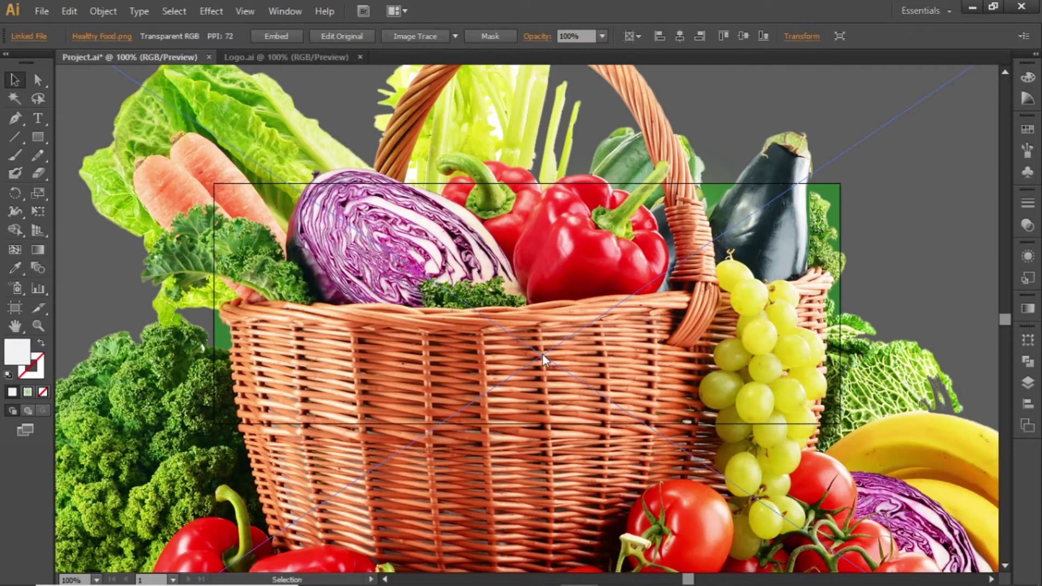
pyautogui.hotkey('ctrl', '-')
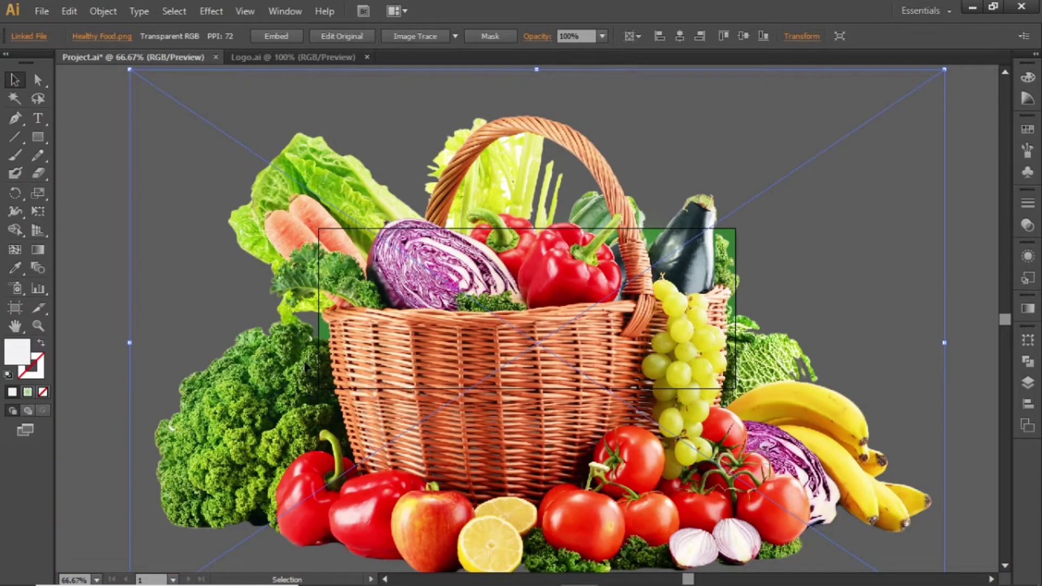
pyautogui.moveTo(133, 344); pyautogui.dragTo(423, 343)
pyautogui.hotkey('ctrl', '+')
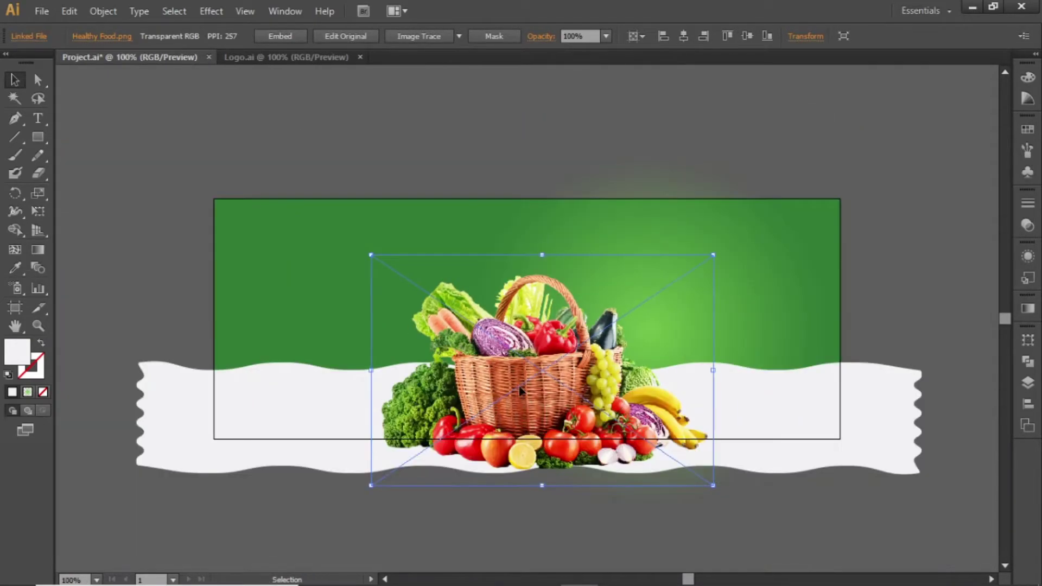
# Position the vegetable basket image over the light-green glow, overlapping the strip, and scale it down a little further around its centre.
pyautogui.moveTo(520, 389); pyautogui.dragTo(619, 350)
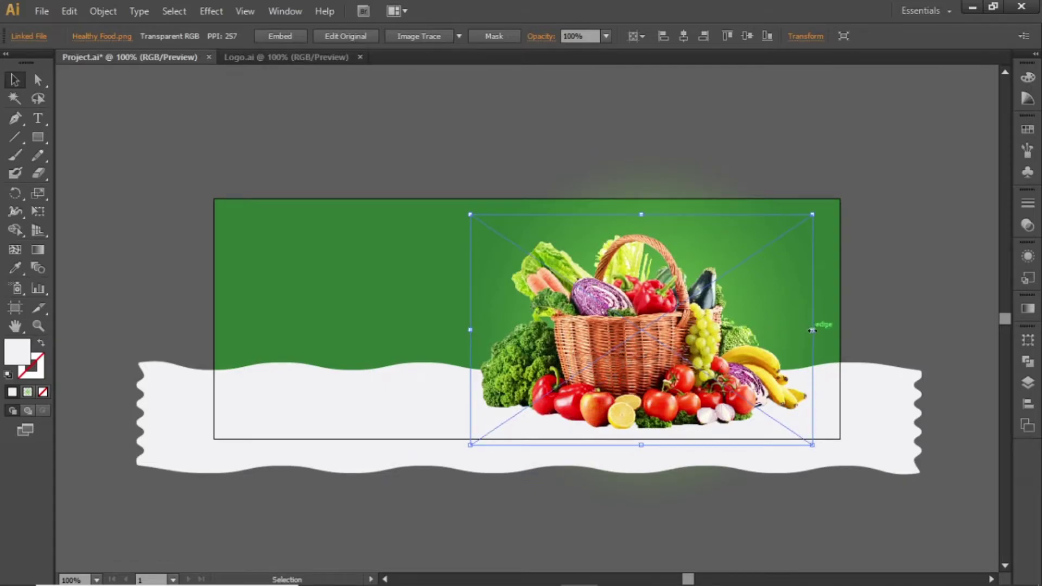
pyautogui.moveTo(811, 330); pyautogui.dragTo(772, 328)
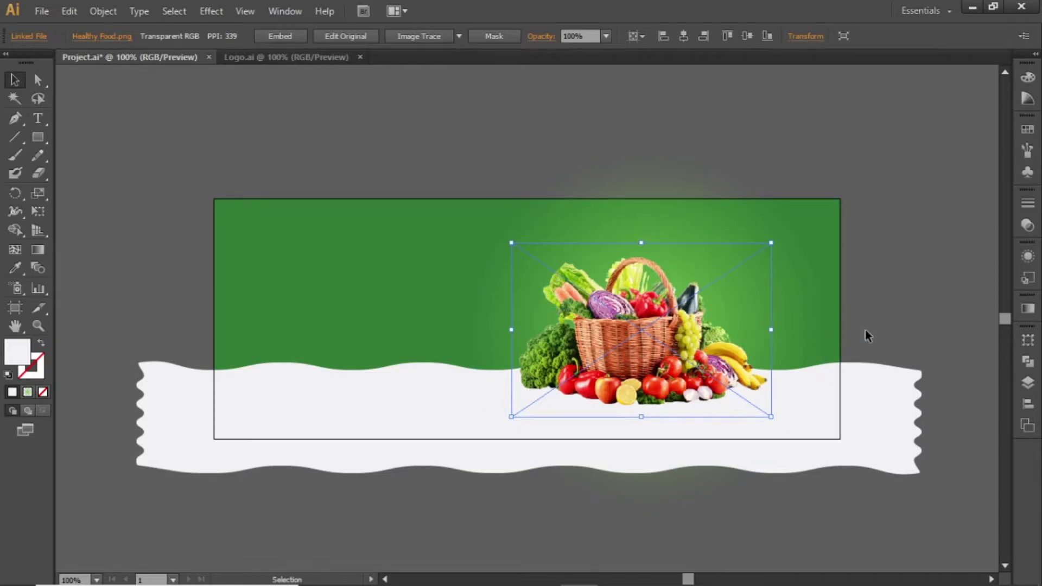
pyautogui.press('Left')
pyautogui.press('Left')
pyautogui.press('Left')
pyautogui.press('Down')
pyautogui.press('Down')
pyautogui.press('Down')
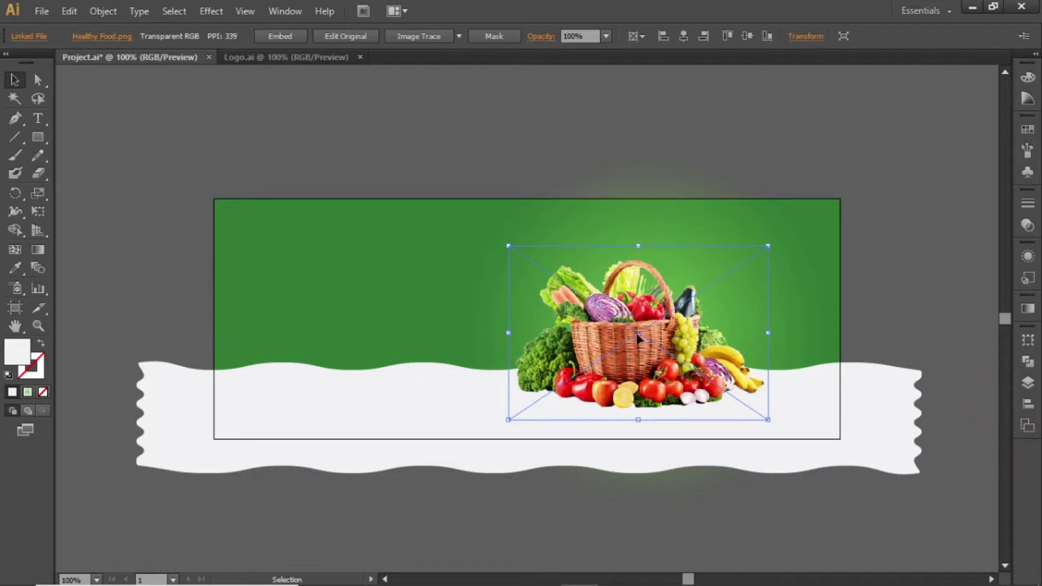
# Apply a Drop Shadow to the basket image: Multiply, 75% opacity, X offset 0 px, Y offset 10 px, blur 10 px, black.
pyautogui.click(211, 11)
pyautogui.moveTo(322, 183)
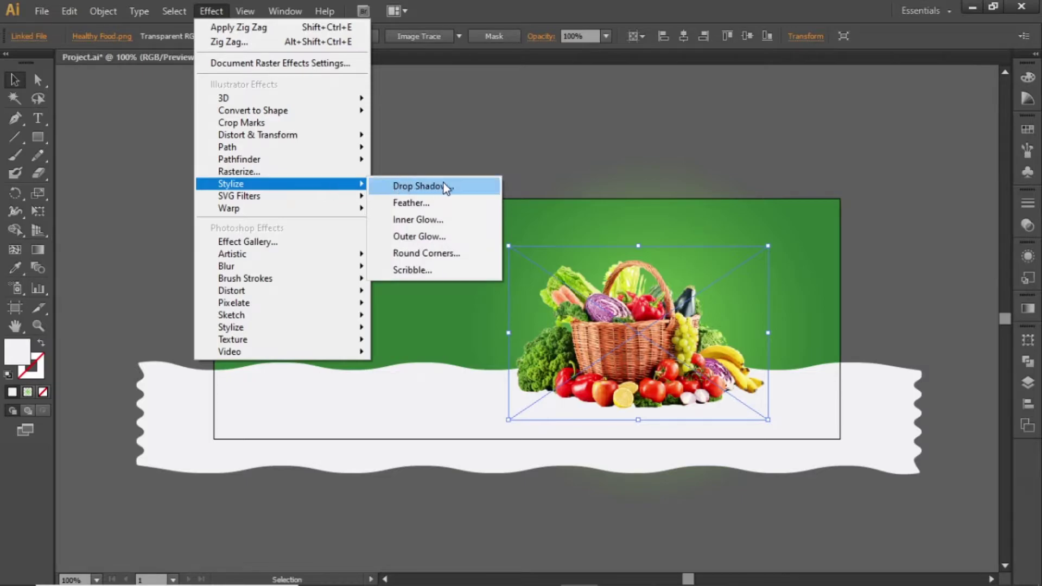
pyautogui.click(421, 186)
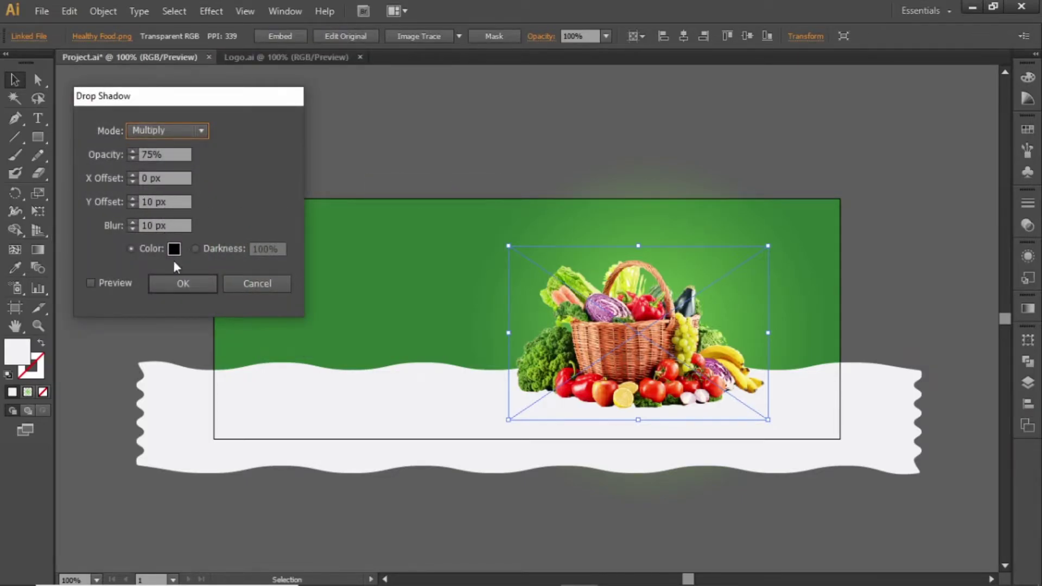
pyautogui.click(183, 283)
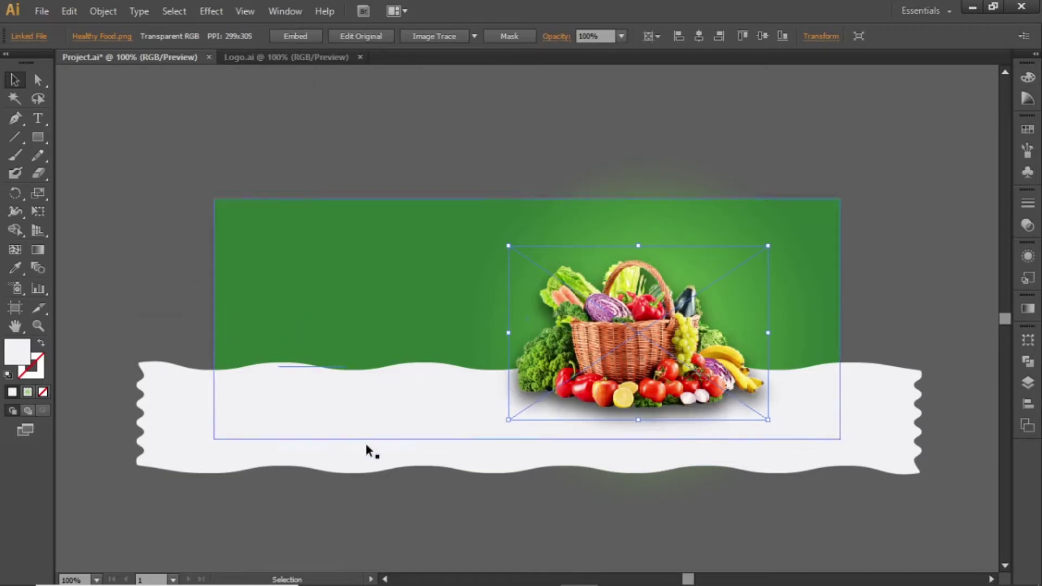
pyautogui.click(512, 520)
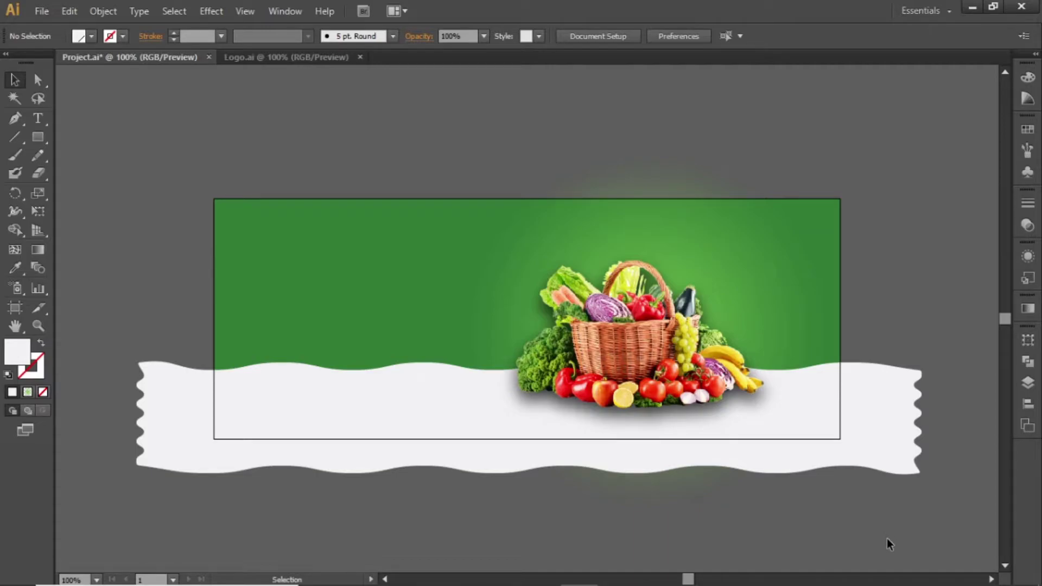
# Nudge the vegetable basket image a little to the left.
pyautogui.click(649, 375)
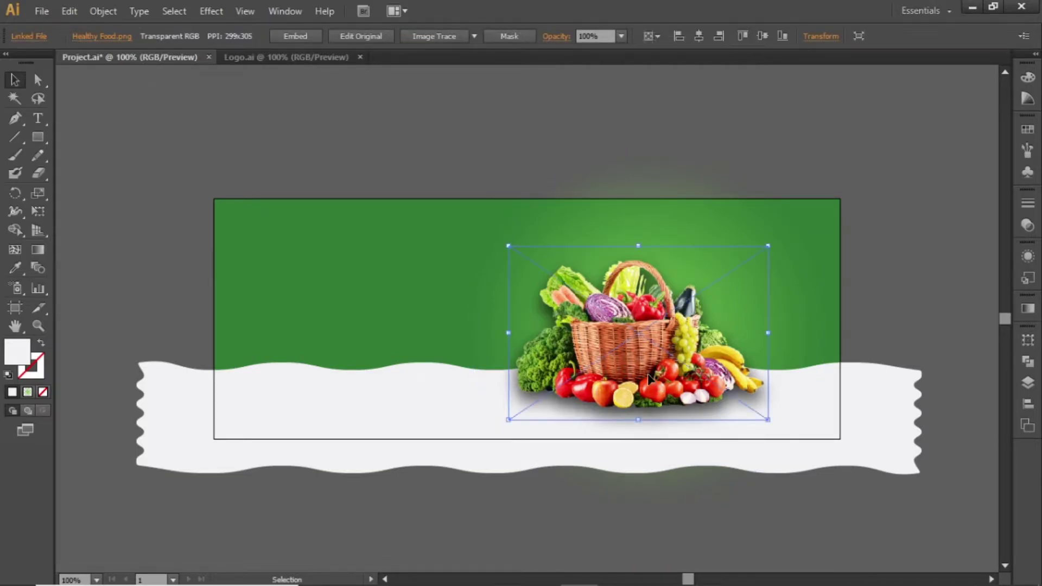
pyautogui.hotkey('shift', 'Left')
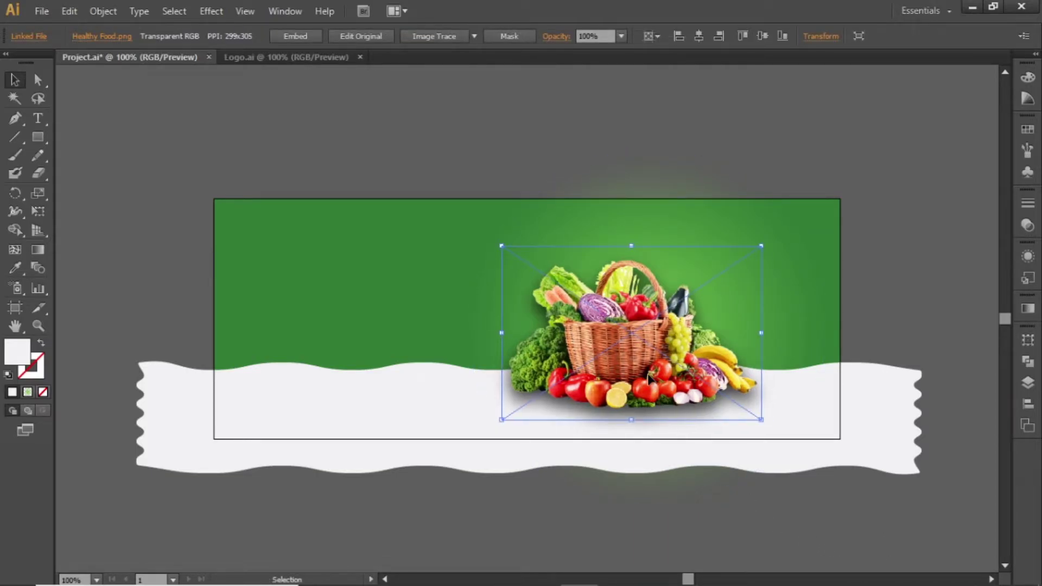
pyautogui.click(247, 137)
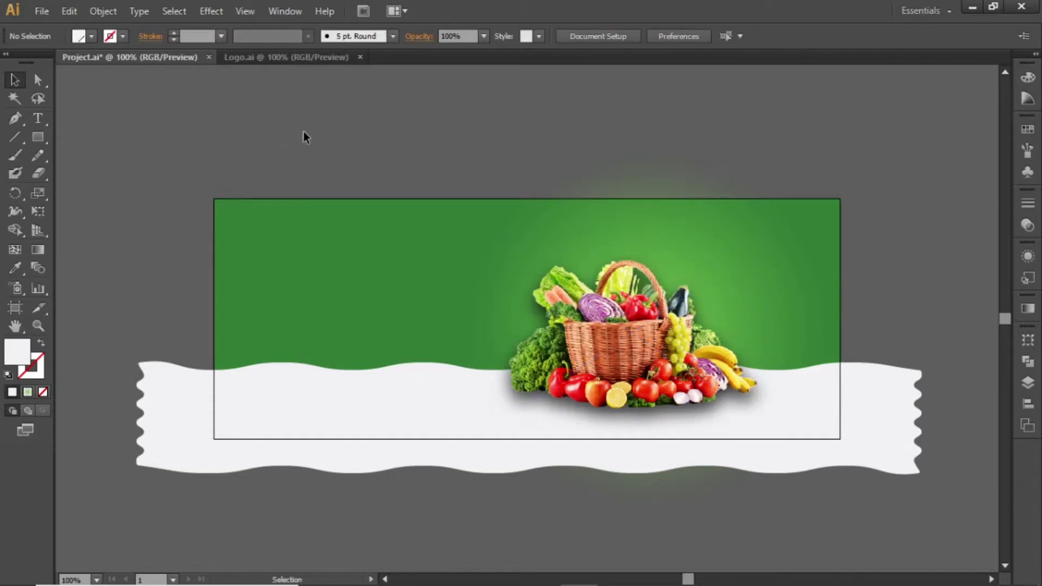
# Select all the banner artwork and lock it.
pyautogui.press('a')
pyautogui.hotkey('ctrl', 'a')
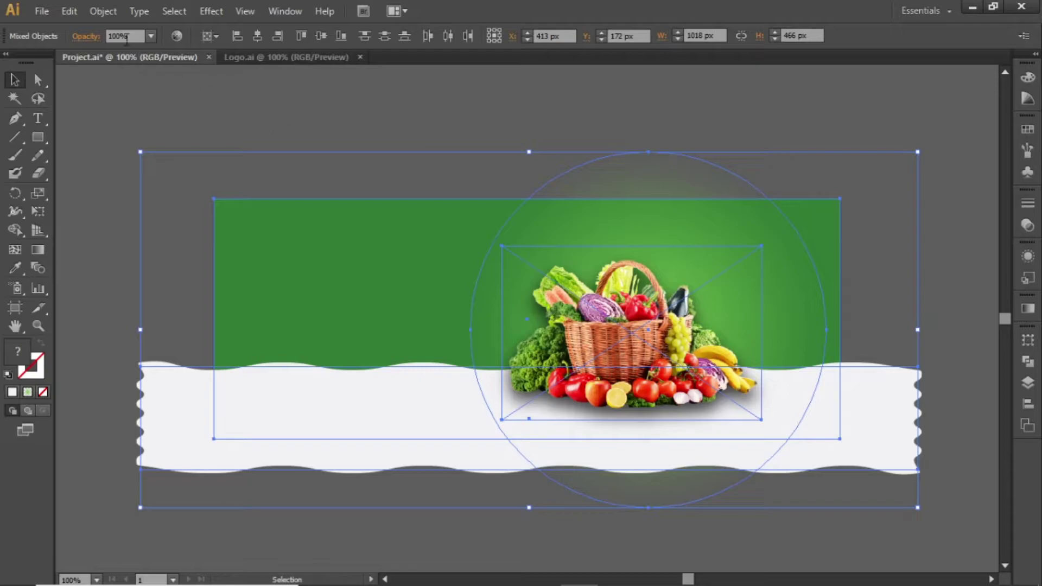
pyautogui.click(95, 9)
pyautogui.moveTo(166, 107)
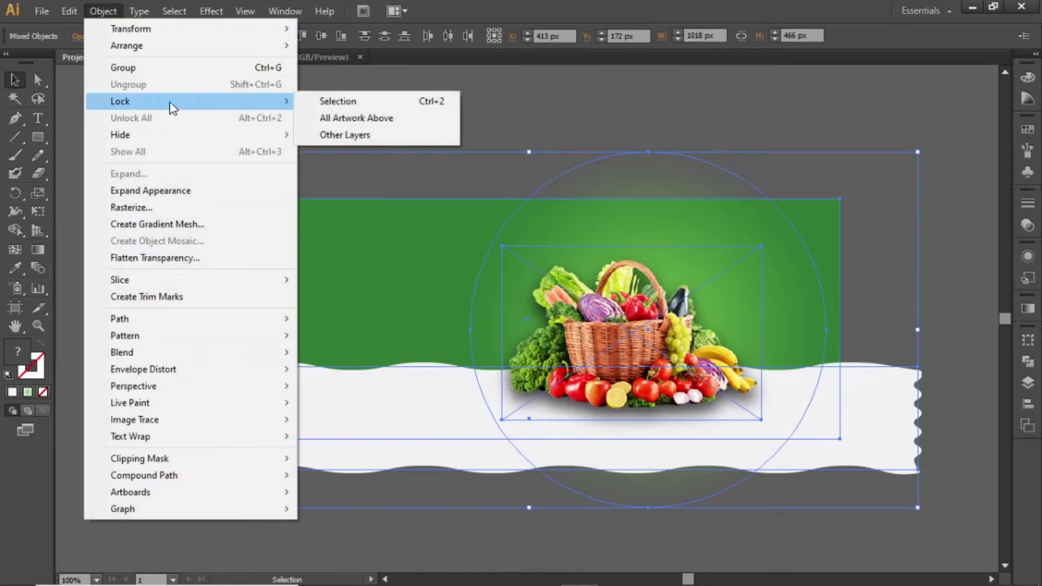
pyautogui.click(378, 103)
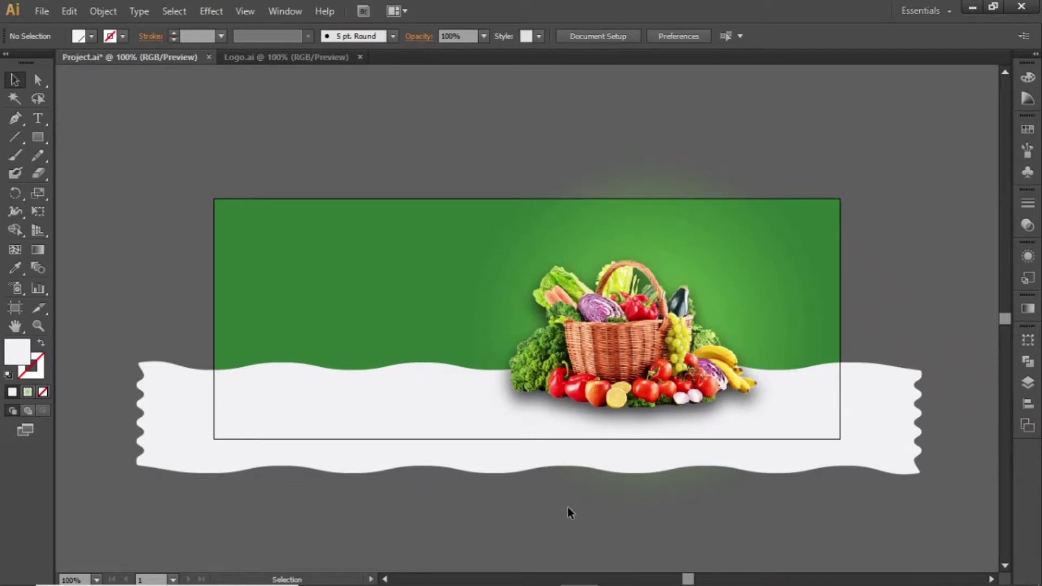
# Add the text "Fresh and Healthy" in Fontjek 20 pt on the green area left of the basket and fill it off-white.
pyautogui.moveTo(367, 319); pyautogui.dragTo(422, 351)
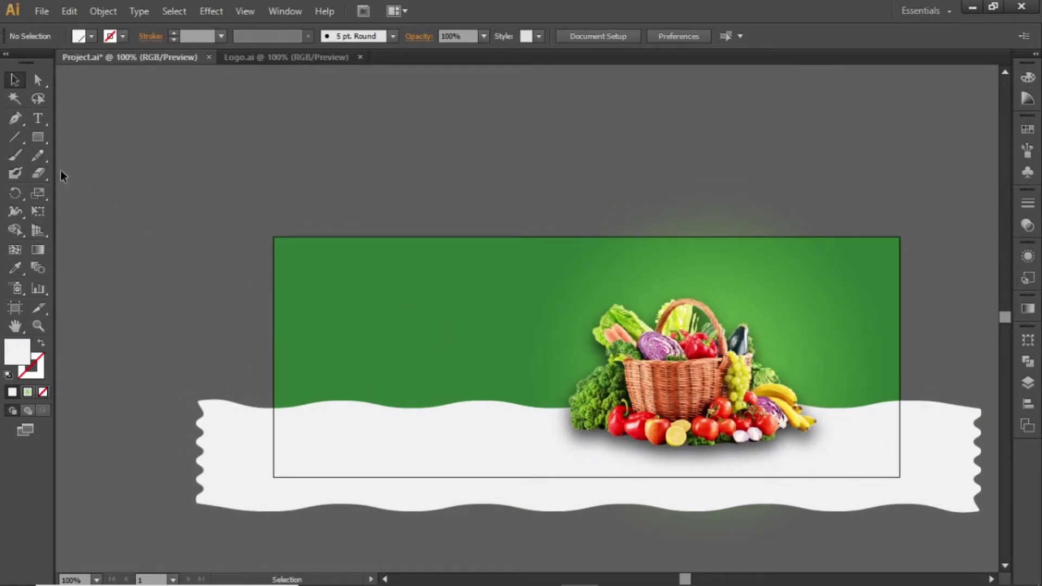
pyautogui.click(36, 121)
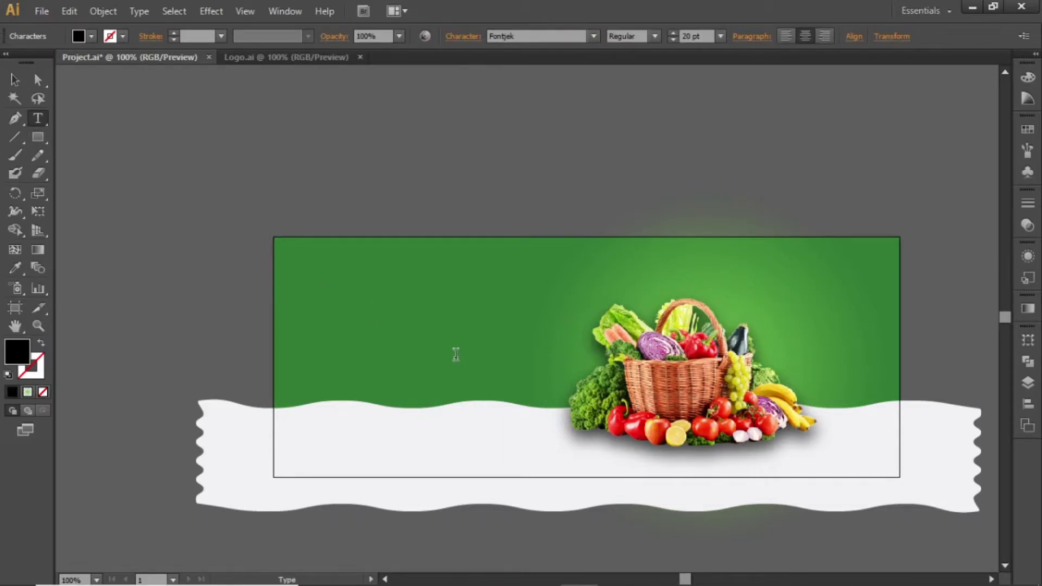
pyautogui.write('Fresh and Healthy')
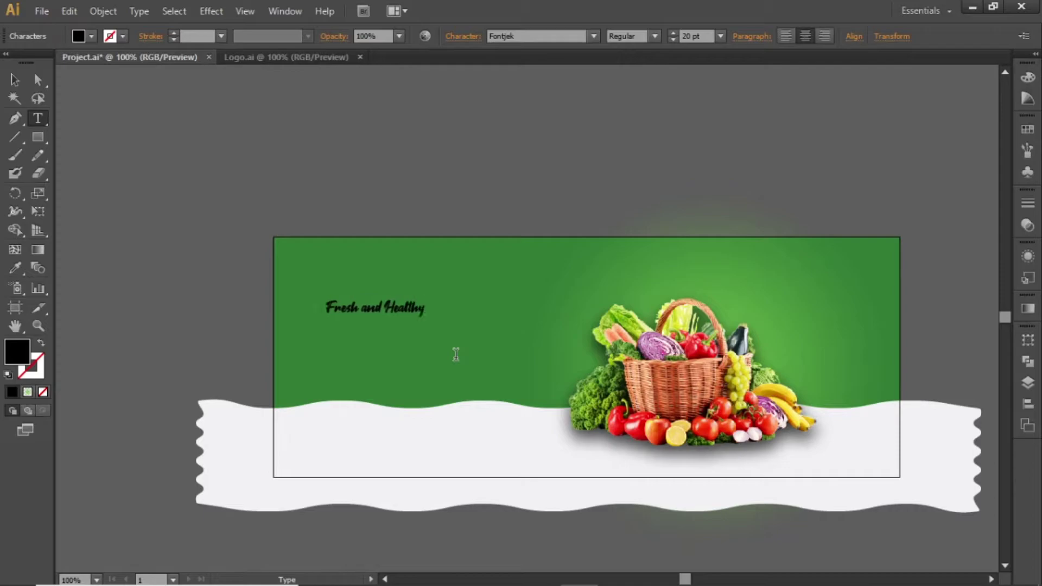
pyautogui.press('Escape')
pyautogui.moveTo(380, 307); pyautogui.dragTo(410, 312)
pyautogui.click(1023, 130)
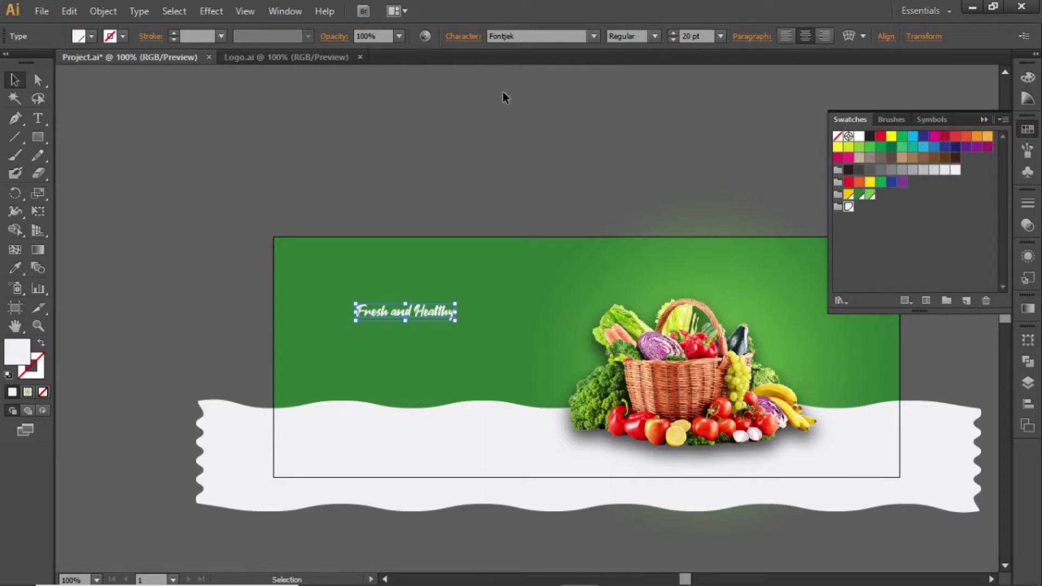
# Set the "Fresh and Healthy" text to 30 pt and nudge it right and up.
pyautogui.click(706, 36)
pyautogui.write('30')
pyautogui.press('Return')
pyautogui.press('Escape')
pyautogui.hotkey('shift', 'Right')
pyautogui.hotkey('shift', 'Right')
pyautogui.hotkey('shift', 'Up')
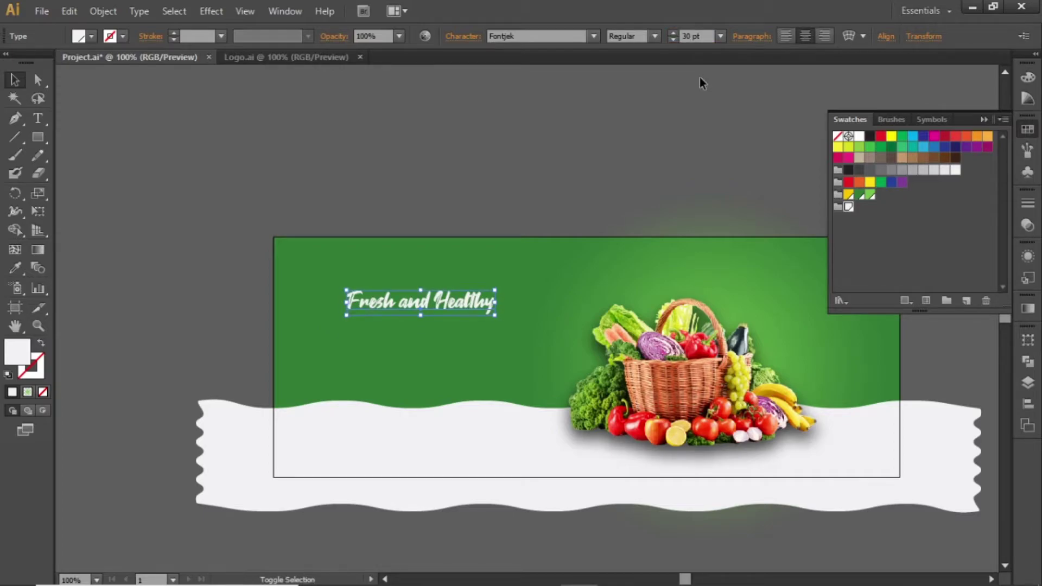
pyautogui.click(450, 173)
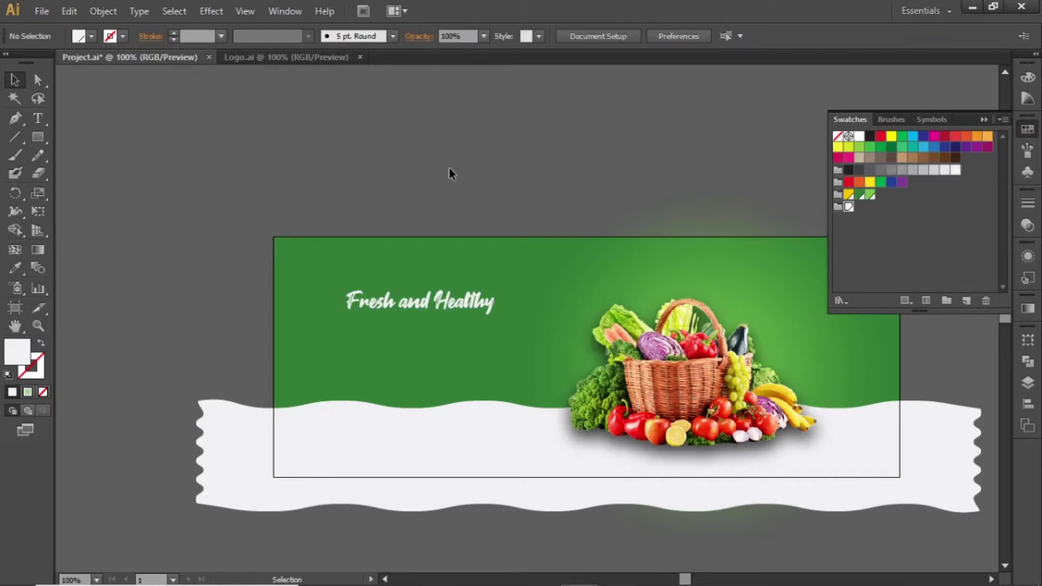
# Duplicate the "Fresh and Healthy" text directly below itself and change the copy to "VEGETABLES".
pyautogui.click(426, 309)
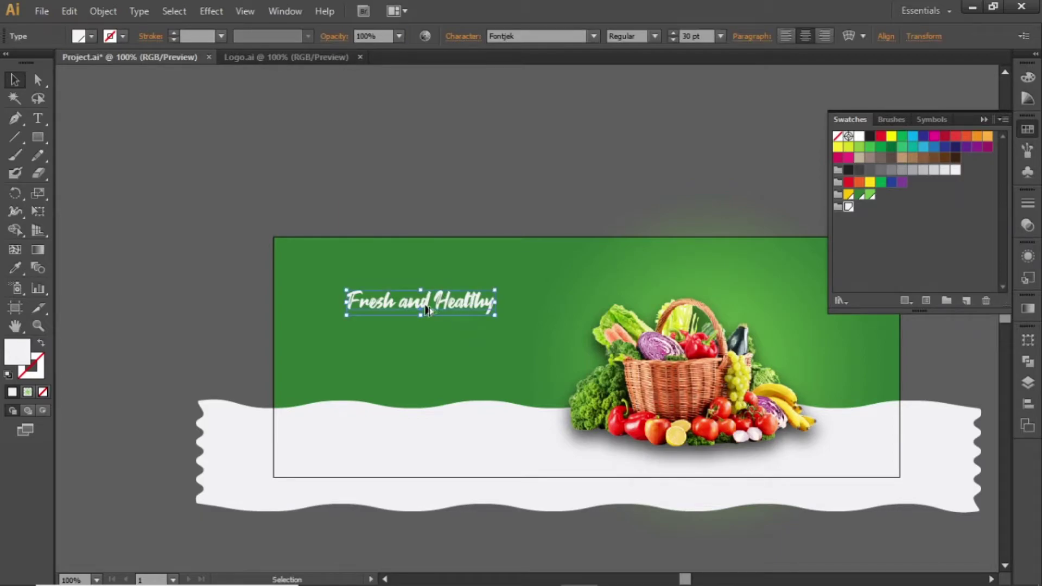
pyautogui.moveTo(427, 309); pyautogui.dragTo(426, 337)
pyautogui.doubleClick(426, 336)
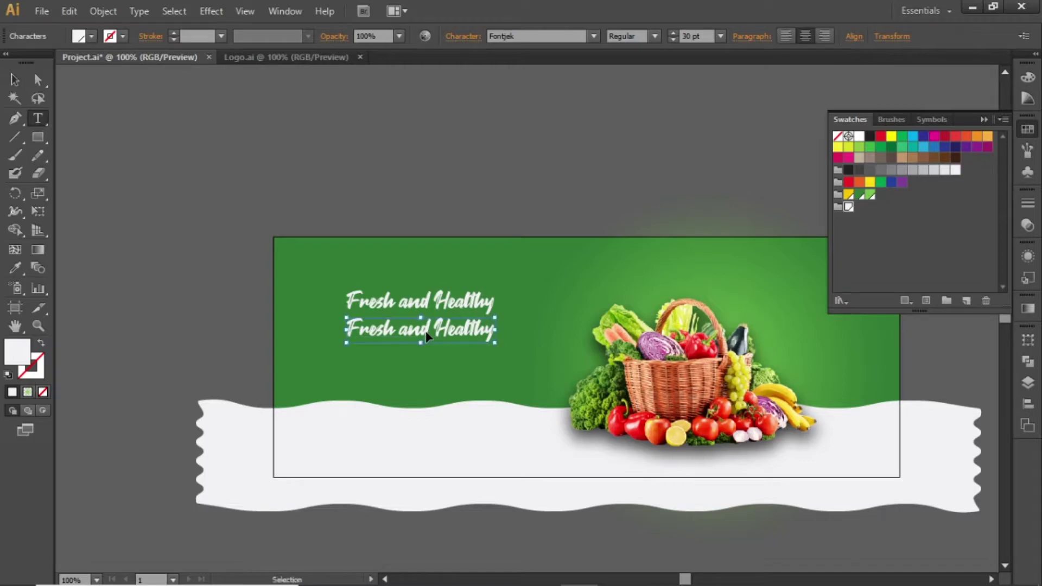
pyautogui.hotkey('ctrl', 'a')
pyautogui.write('VEGETABLES')
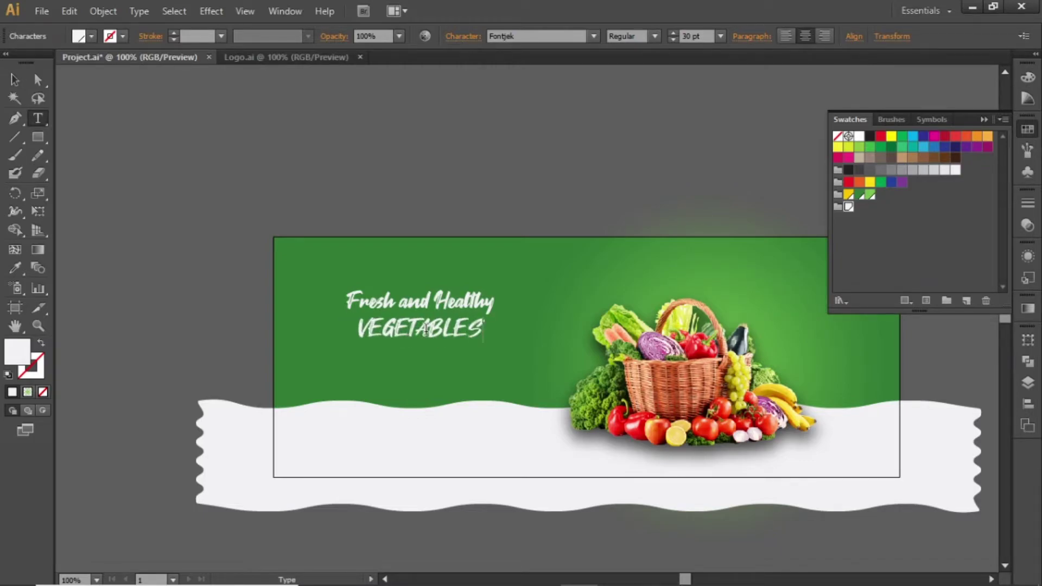
pyautogui.press('Escape')
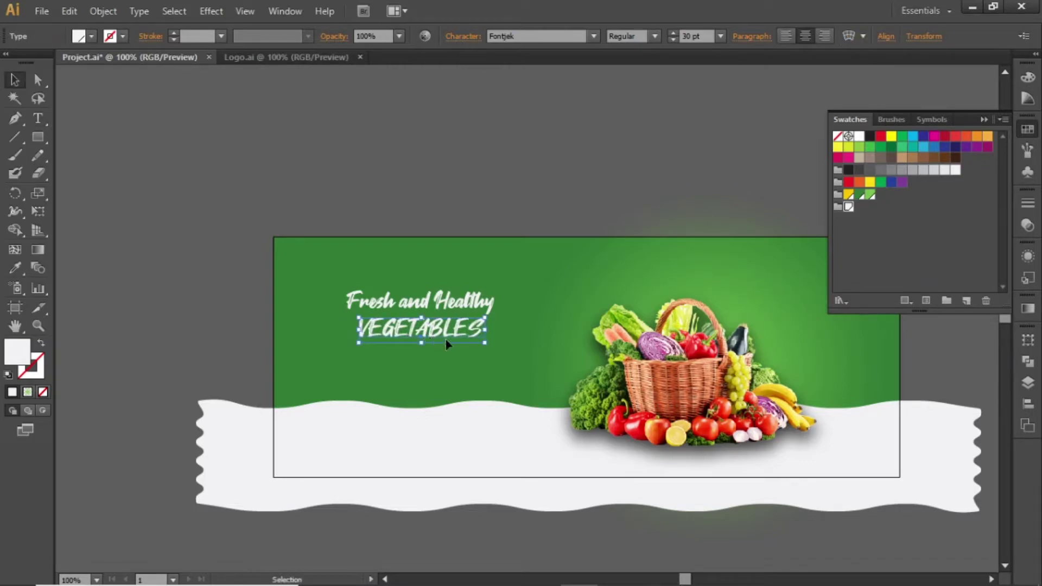
# Fill the "VEGETABLES" text with the yellow swatch and check that swatch's RGB values.
pyautogui.click(849, 195)
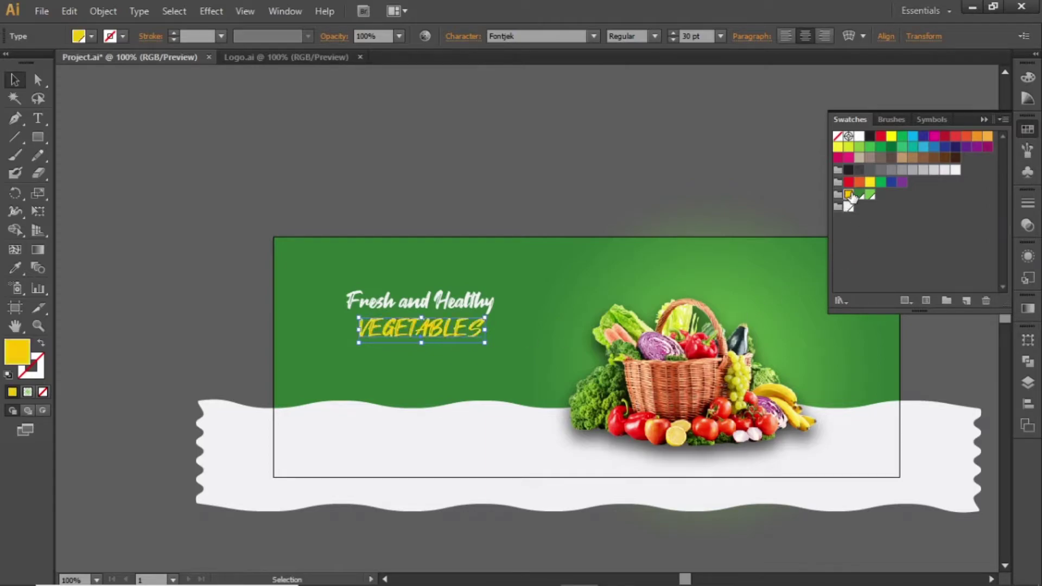
pyautogui.click(632, 173)
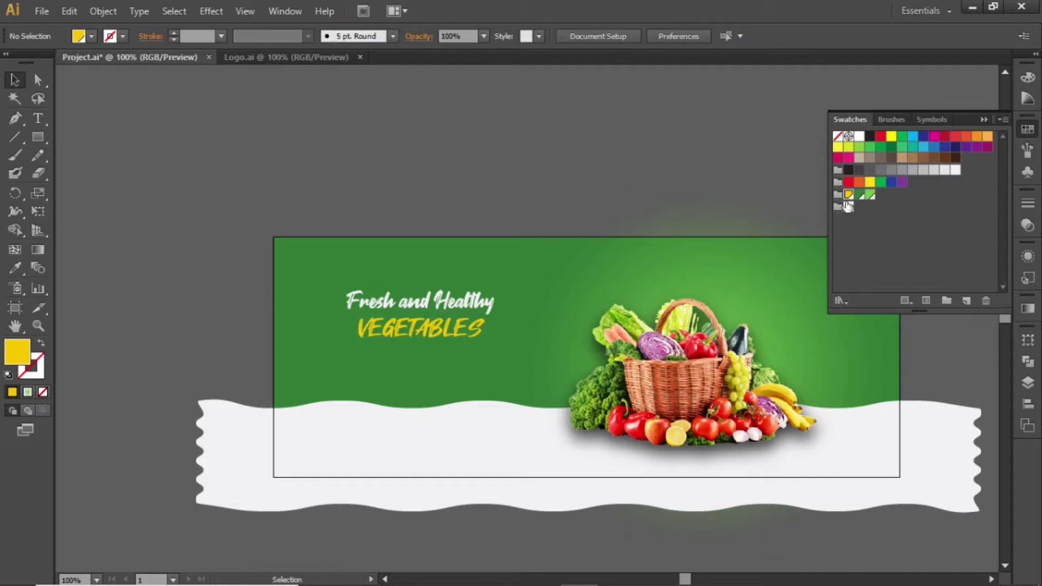
pyautogui.doubleClick(849, 196)
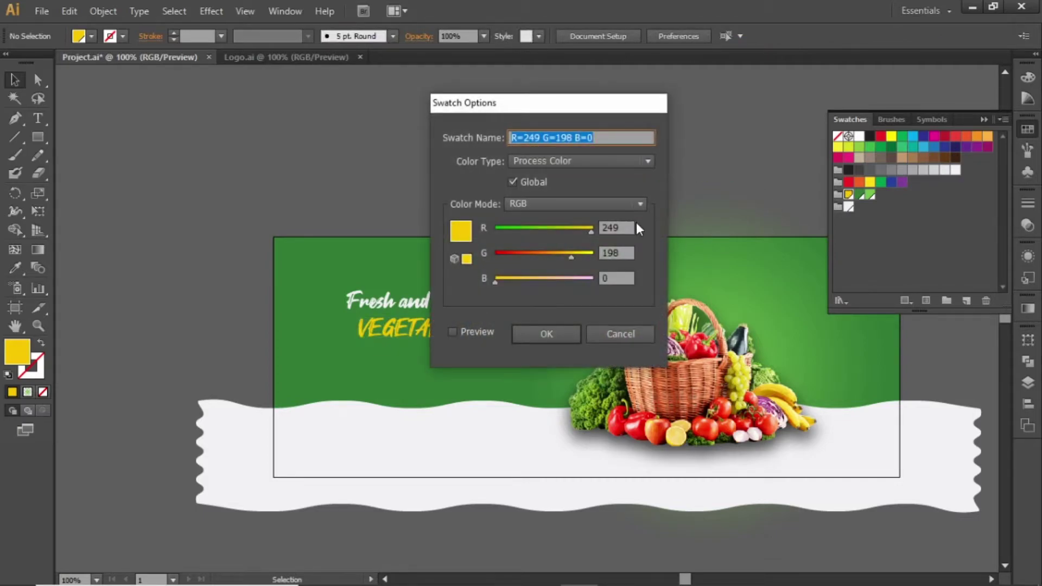
pyautogui.click(545, 334)
# Change the font of the "VEGETABLES" text to Capture it.
pyautogui.click(439, 329)
pyautogui.hotkey('ctrl', 'alt', 'shift', 'm')
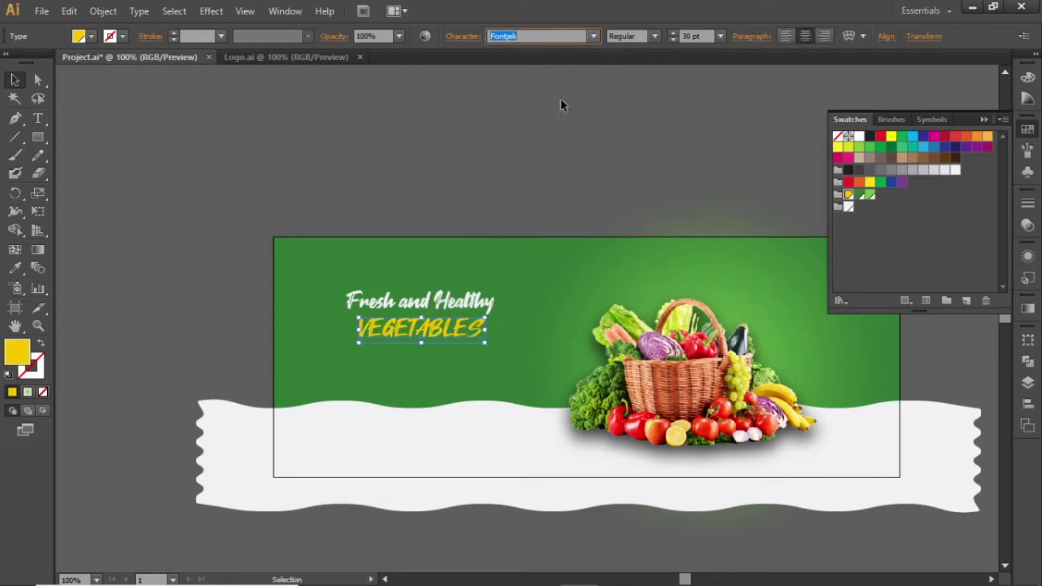
pyautogui.write('Capture it')
pyautogui.press('Return')
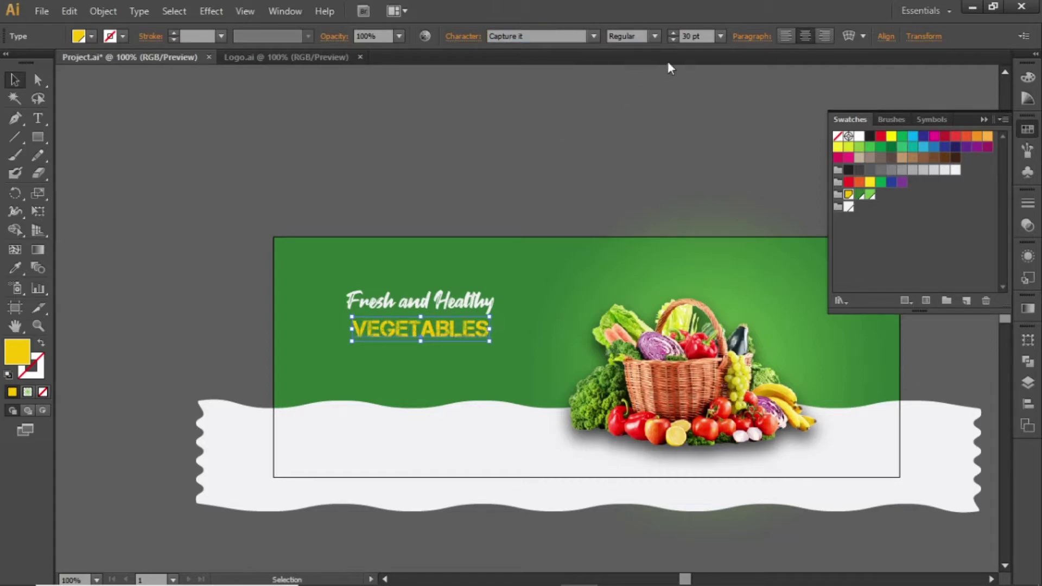
# Set the "VEGETABLES" text to 50 pt and nudge it down clear of the "Fresh and Healthy" line.
pyautogui.click(700, 37)
pyautogui.write('40')
pyautogui.press('Return')
pyautogui.write('50')
pyautogui.press('Return')
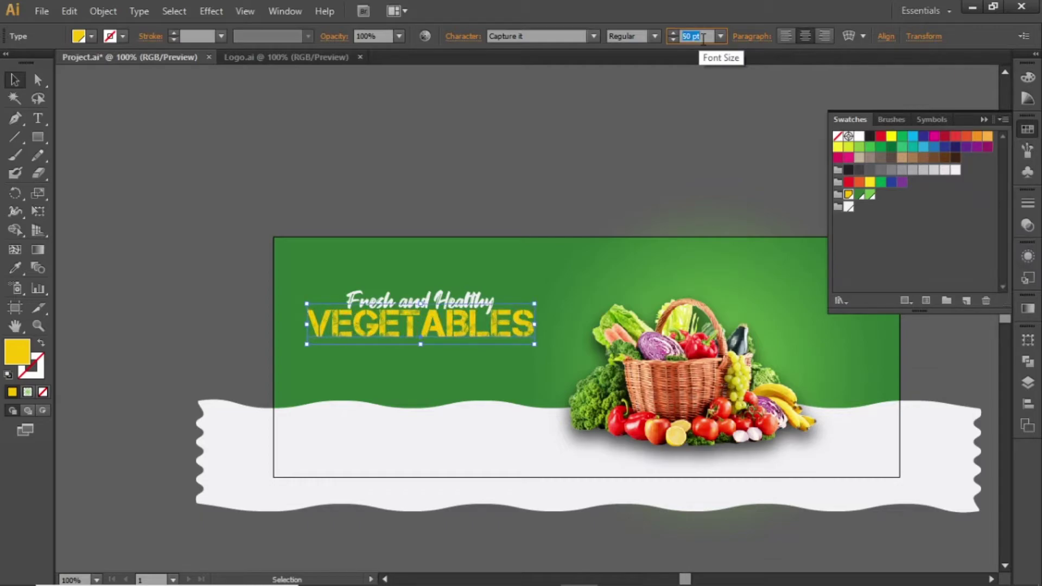
pyautogui.hotkey('shift', 'Down')
pyautogui.hotkey('shift', 'Down')
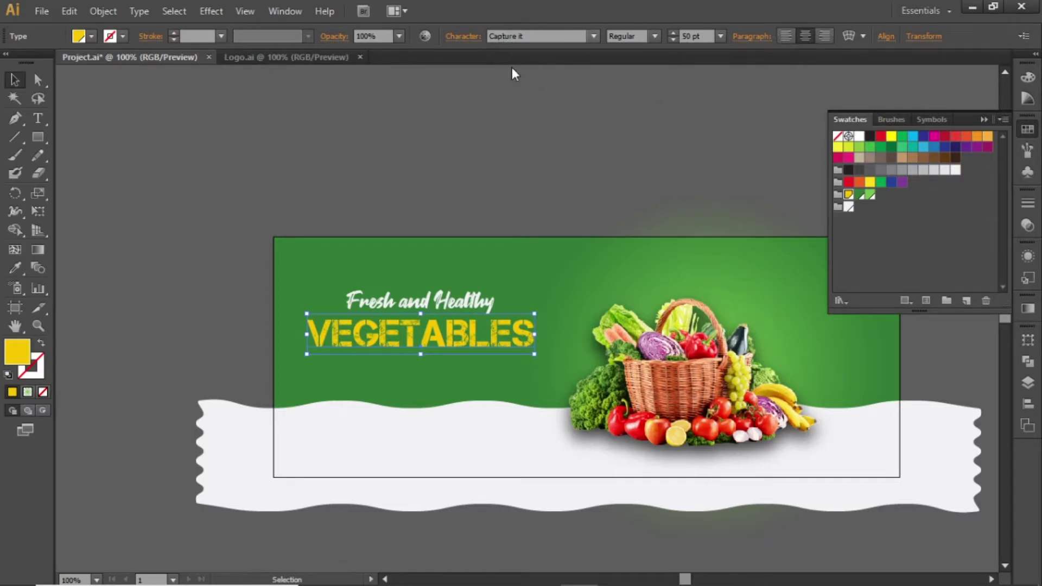
pyautogui.click(502, 130)
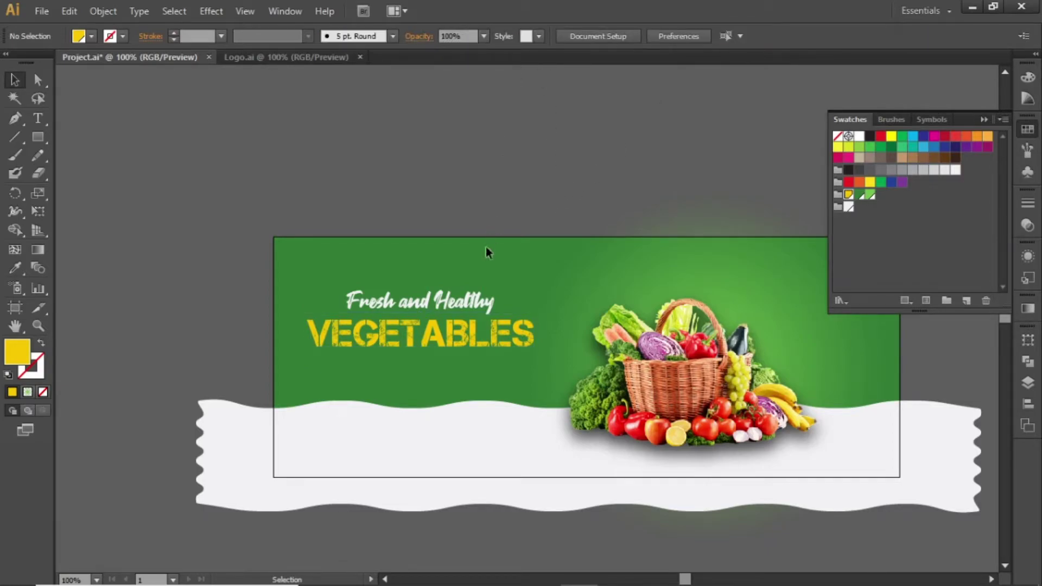
# Nudge the "Fresh and Healthy" and "VEGETABLES" texts together slightly right and up.
pyautogui.click(476, 325)
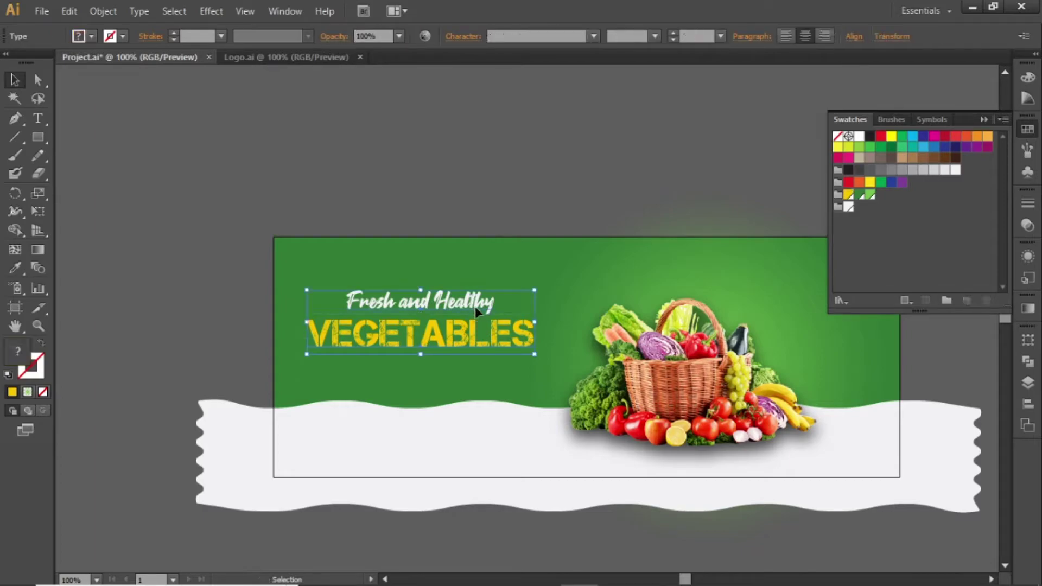
pyautogui.press('Right')
pyautogui.press('Right')
pyautogui.press('Right')
pyautogui.press('Right')
pyautogui.press('Right')
pyautogui.press('Right')
pyautogui.press('Right')
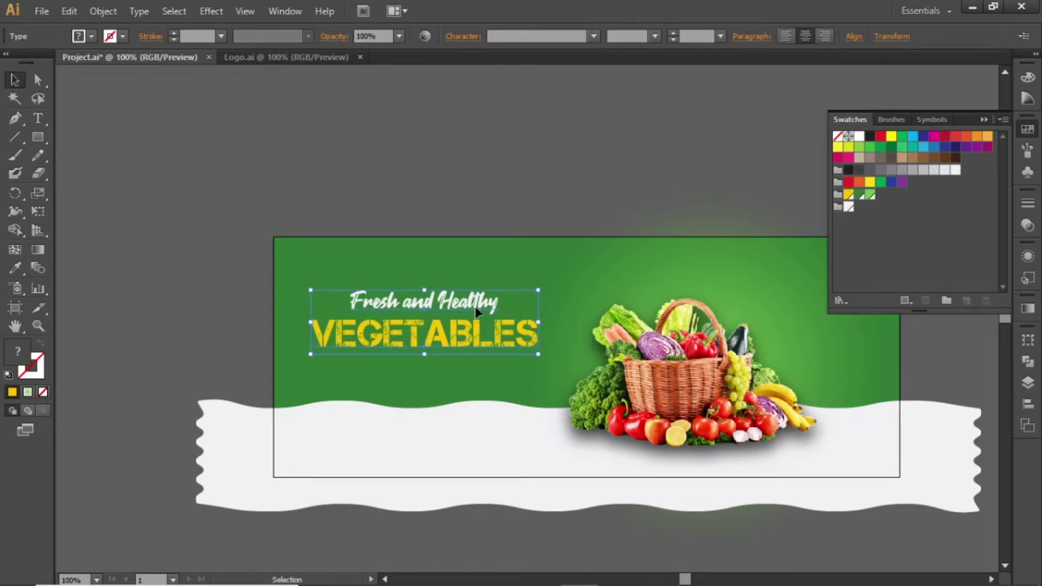
pyautogui.press('Up')
pyautogui.press('Up')
pyautogui.press('Up')
pyautogui.press('Up')
pyautogui.press('Up')
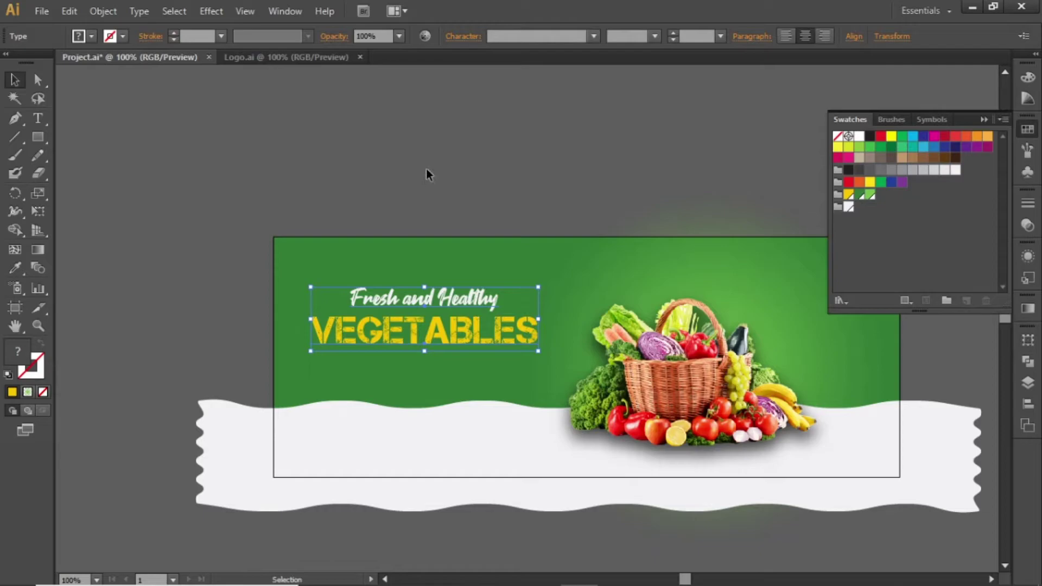
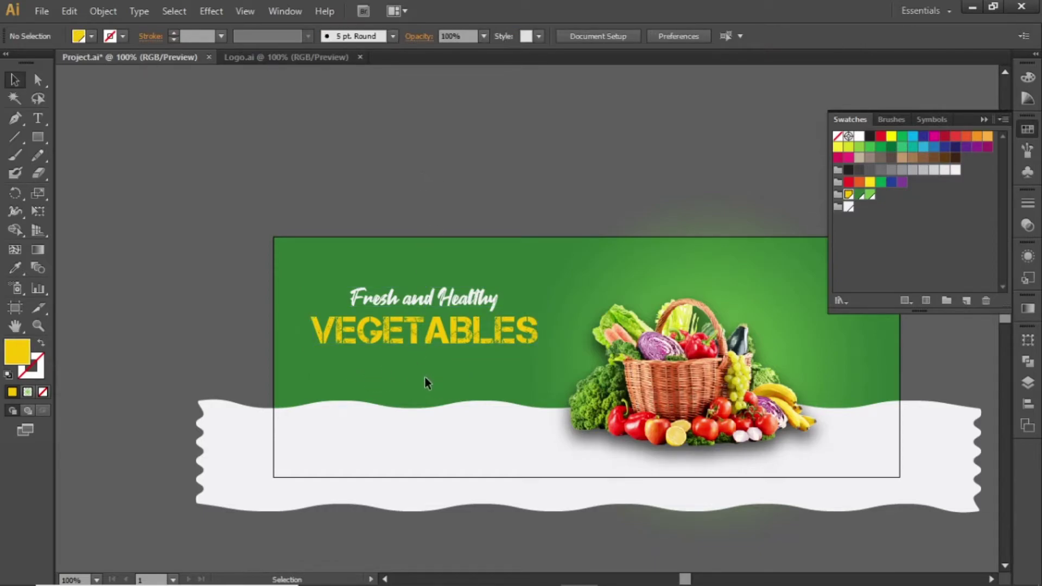
# Create a centred area text box beneath "VEGETABLES", matching its width, with the placeholder copy "Lorem ipsum dolor sit amet, consectetur adipiscing elit, sed do eiusmod tempor incididunt ut labore".
pyautogui.click(38, 119)
pyautogui.moveTo(313, 356); pyautogui.dragTo(542, 401)
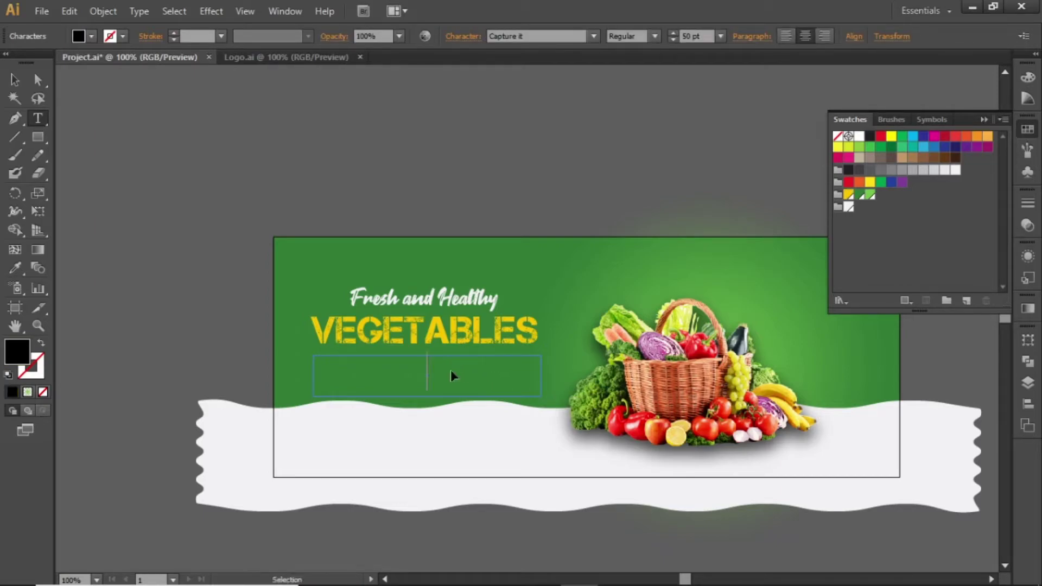
pyautogui.write('LOREM')
pyautogui.press('Escape')
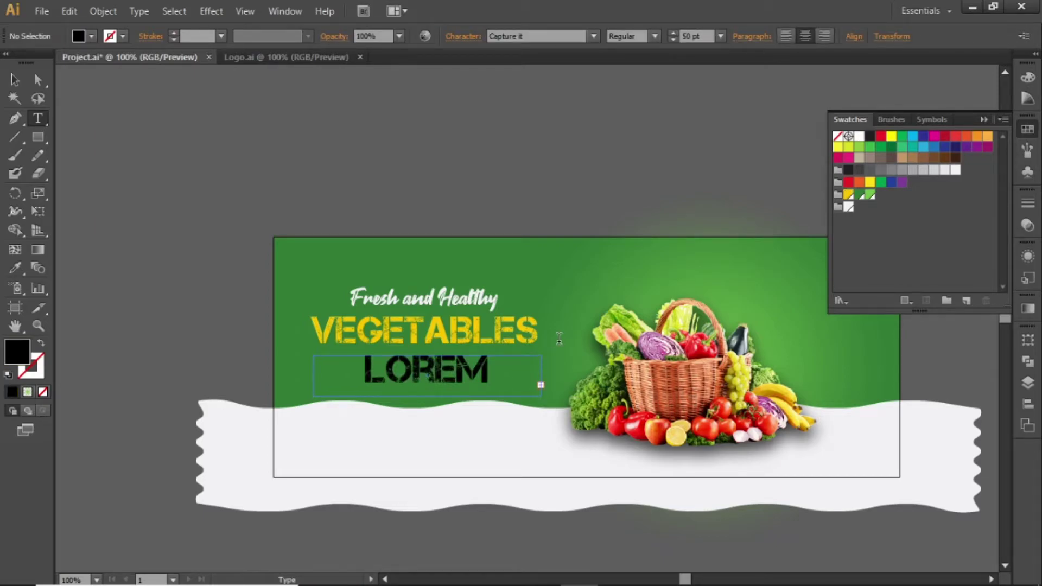
pyautogui.press('Escape')
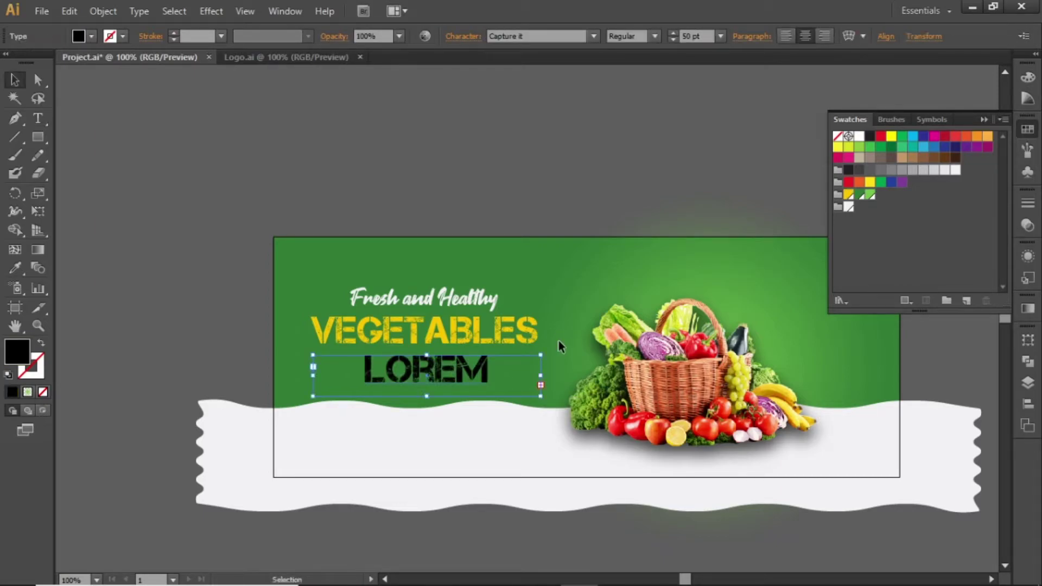
# Fill the lorem ipsum paragraph with the off-white swatch and set its font size to 11 pt.
pyautogui.click(849, 207)
pyautogui.click(699, 37)
pyautogui.write('30')
pyautogui.press('Return')
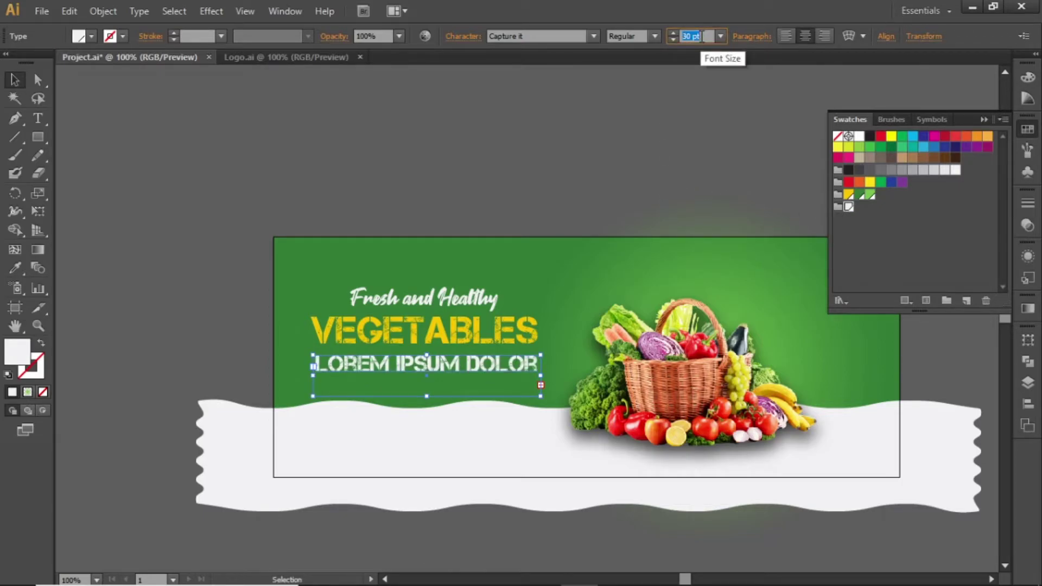
pyautogui.write('20')
pyautogui.press('Return')
pyautogui.write('10')
pyautogui.press('Return')
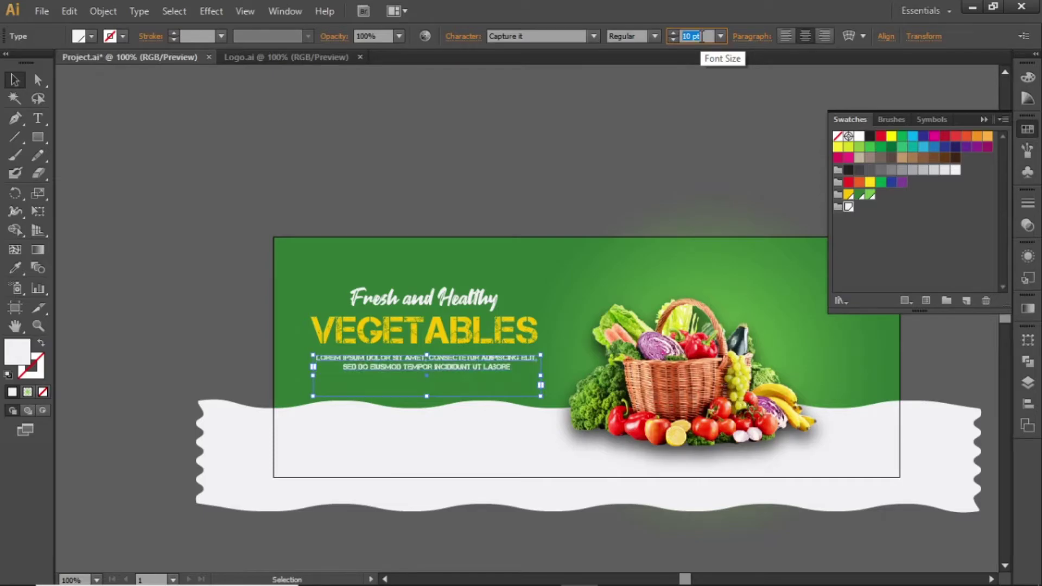
pyautogui.press('Up')
pyautogui.click(702, 36)
# Change the paragraph's font to Montserrat, shorten its text frame to two lines and nudge it down.
pyautogui.click(534, 32)
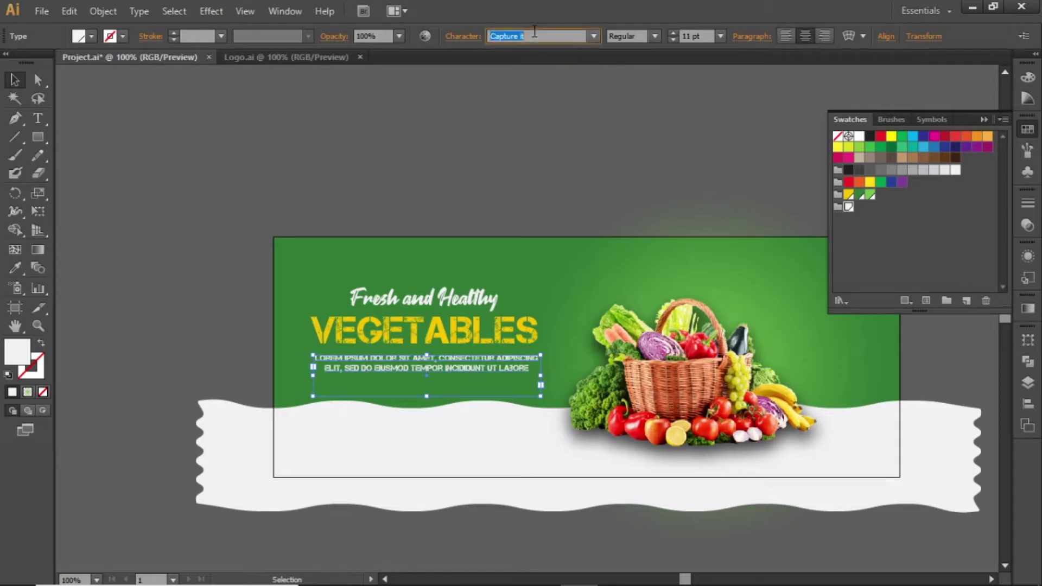
pyautogui.write('Montserrat')
pyautogui.press('Return')
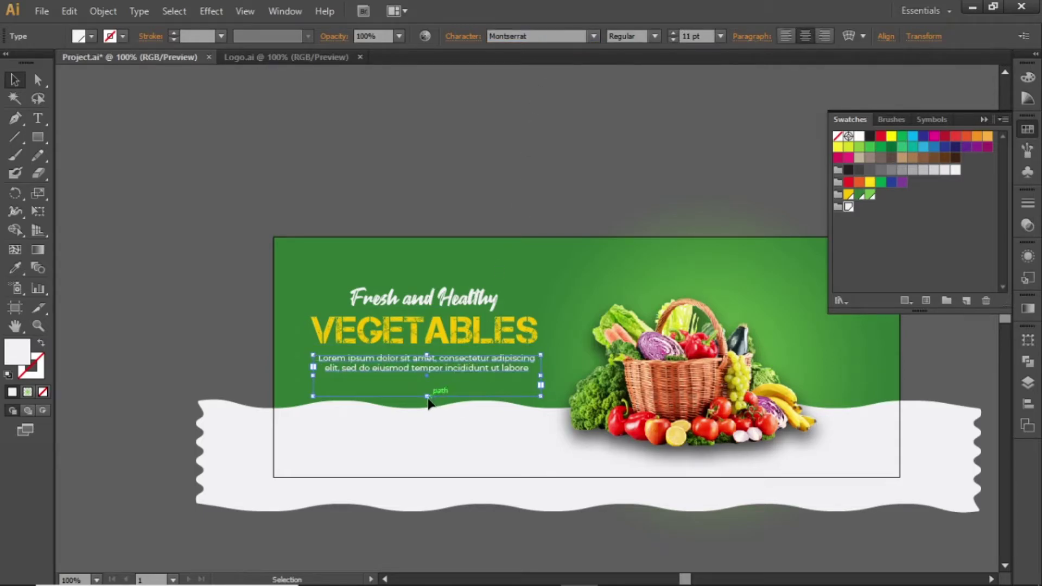
pyautogui.moveTo(427, 396); pyautogui.dragTo(429, 382)
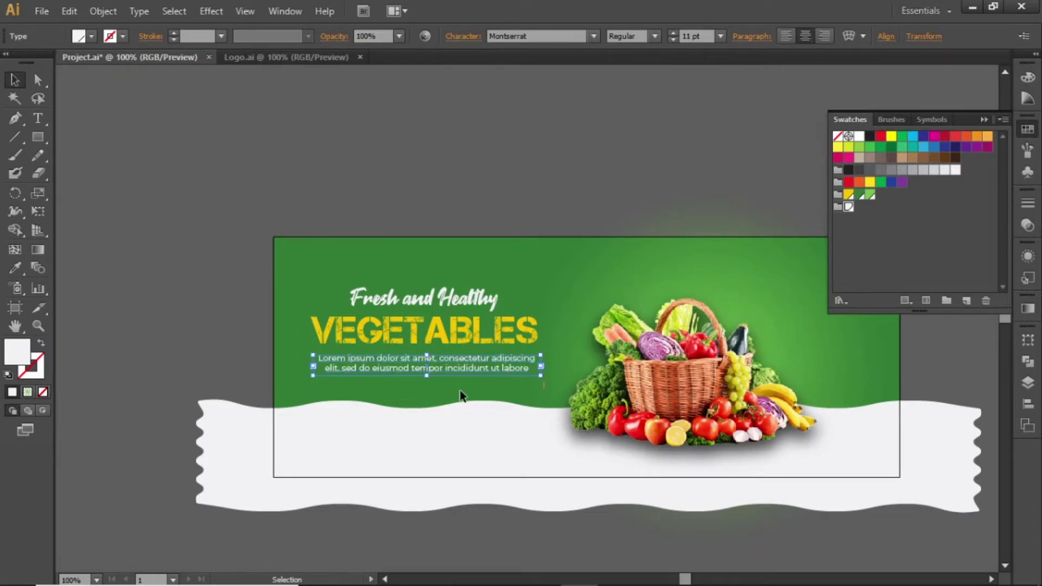
pyautogui.hotkey('shift', 'Down')
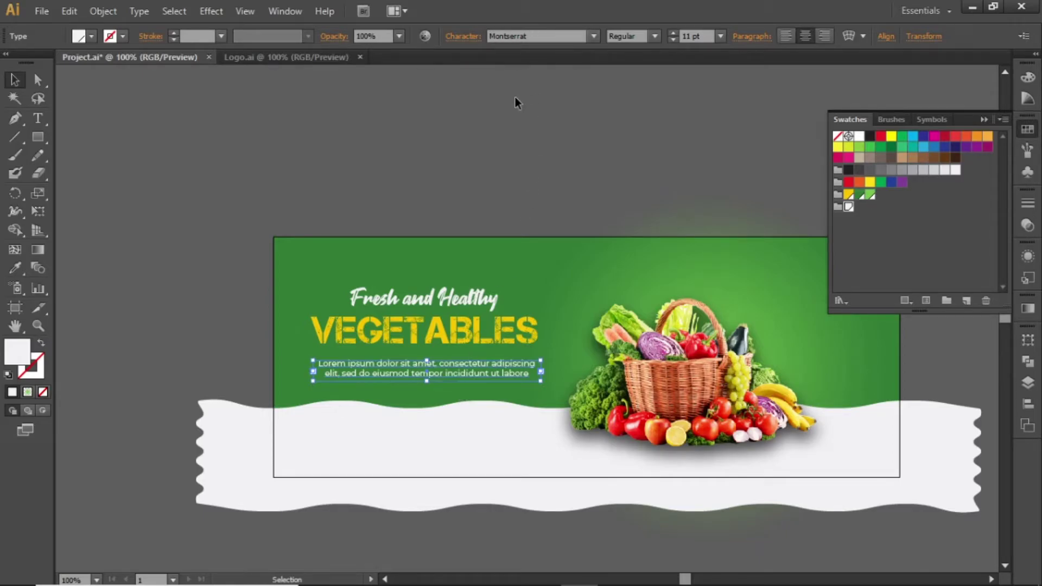
pyautogui.click(480, 147)
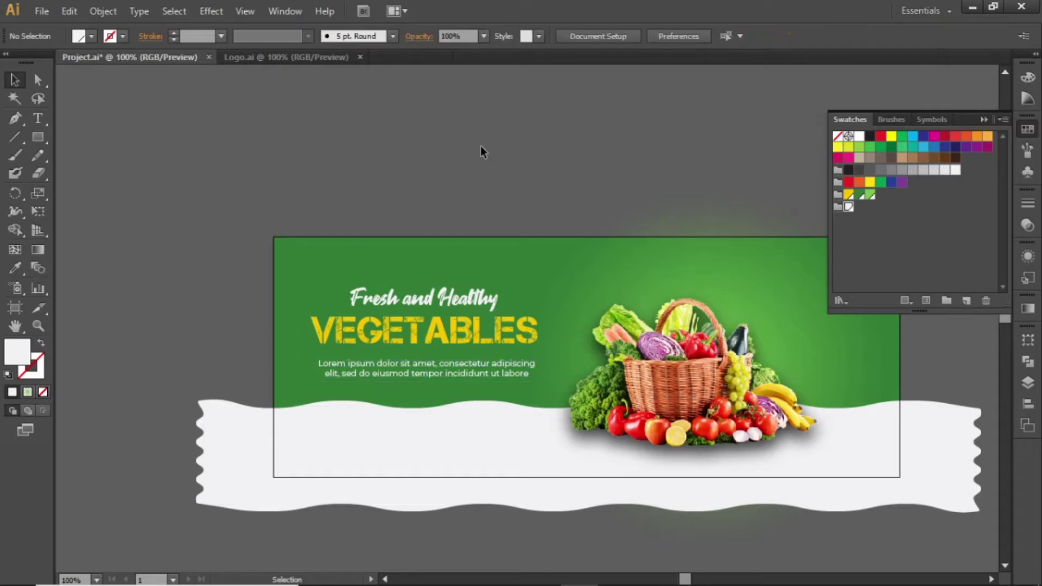
# Reduce the opacity of the lorem ipsum paragraph.
pyautogui.click(434, 359)
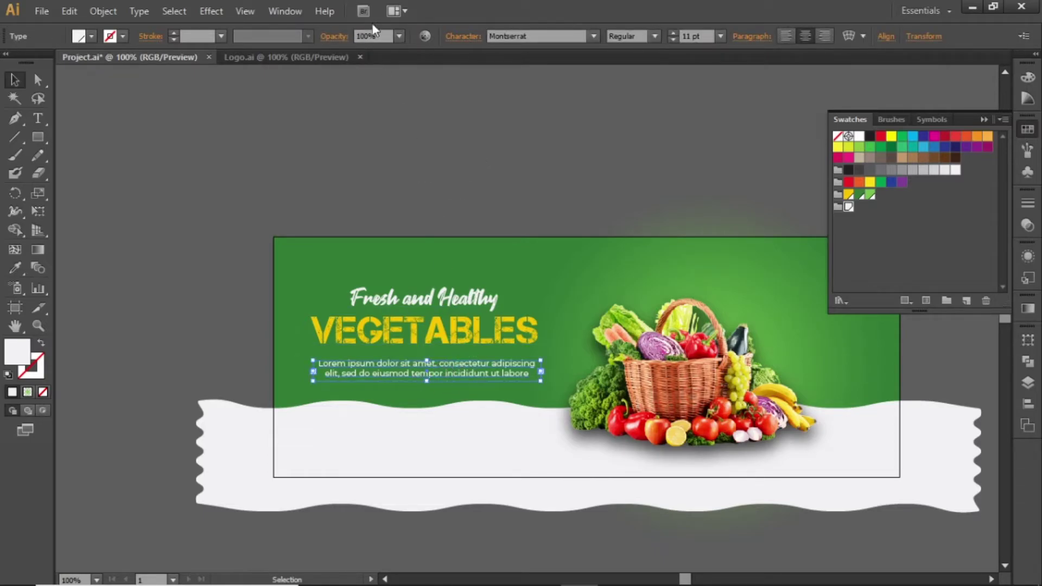
pyautogui.click(399, 36)
pyautogui.click(419, 184)
pyautogui.click(247, 144)
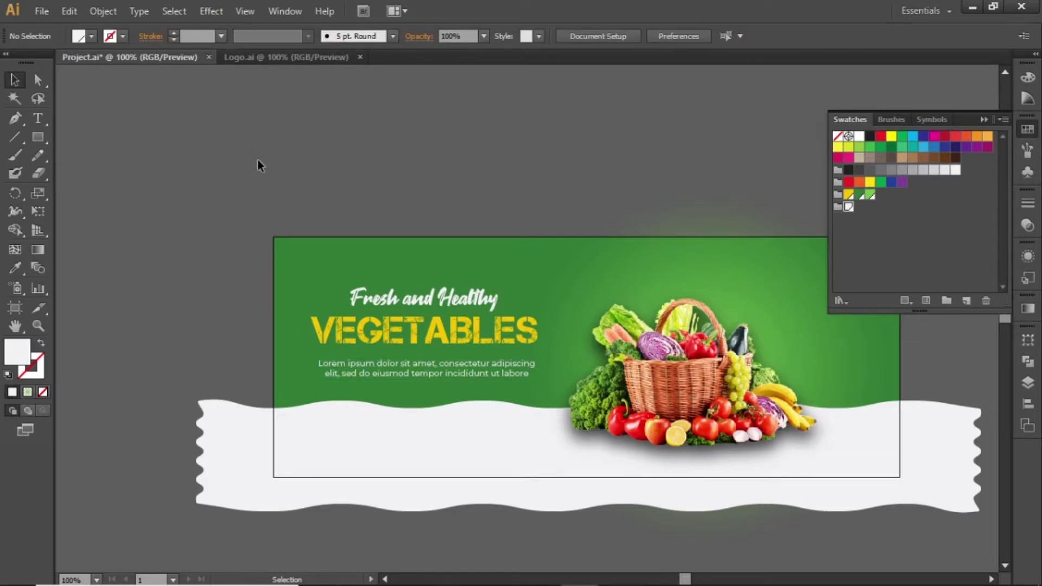
# Bring the "Brand Logo" group from the Logo.ai document into the Project.ai banner.
pyautogui.scroll(2, 384, 206)
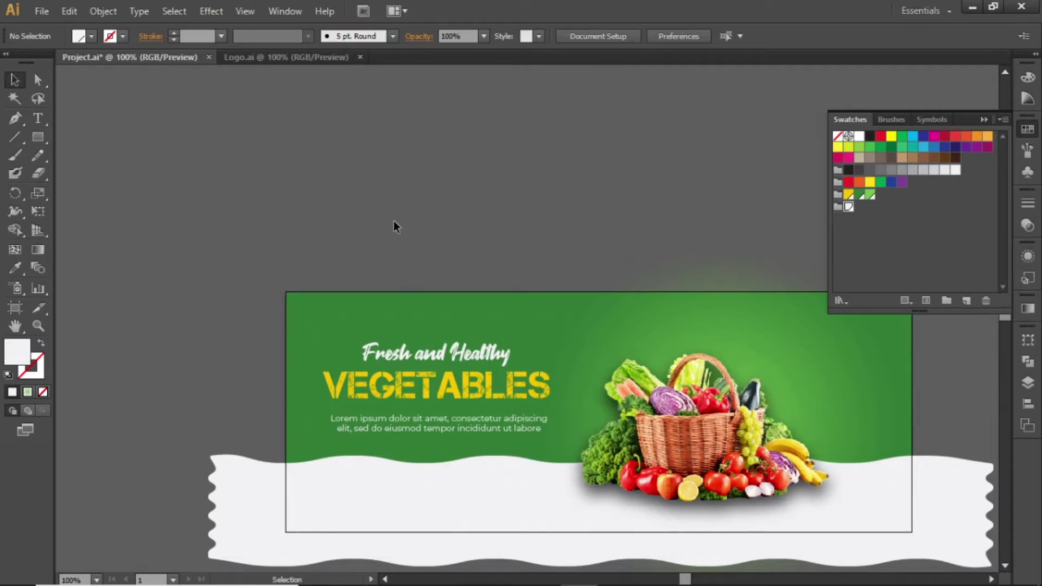
pyautogui.click(301, 59)
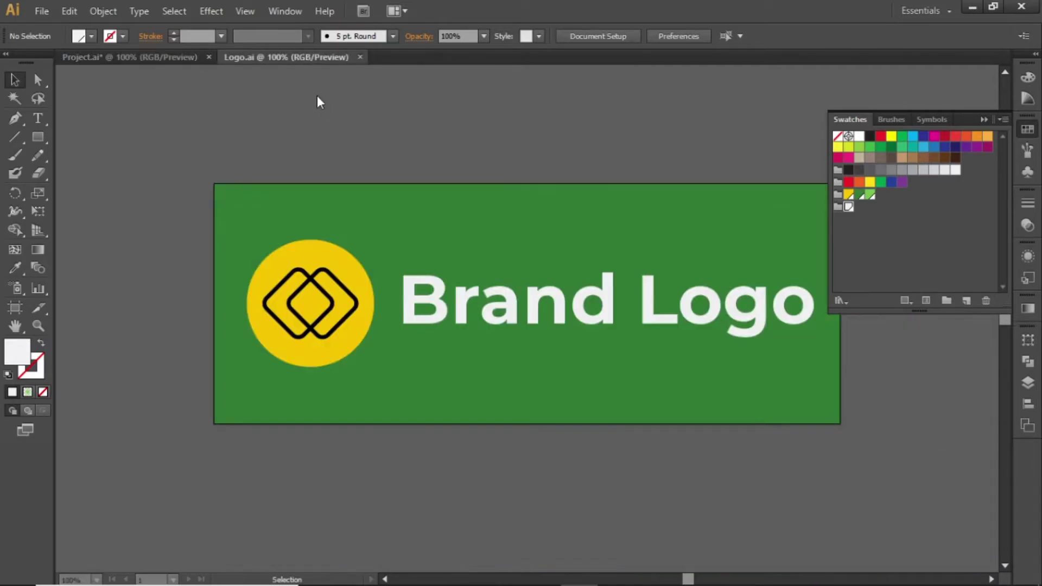
pyautogui.click(458, 306)
pyautogui.moveTo(465, 303); pyautogui.dragTo(380, 296)
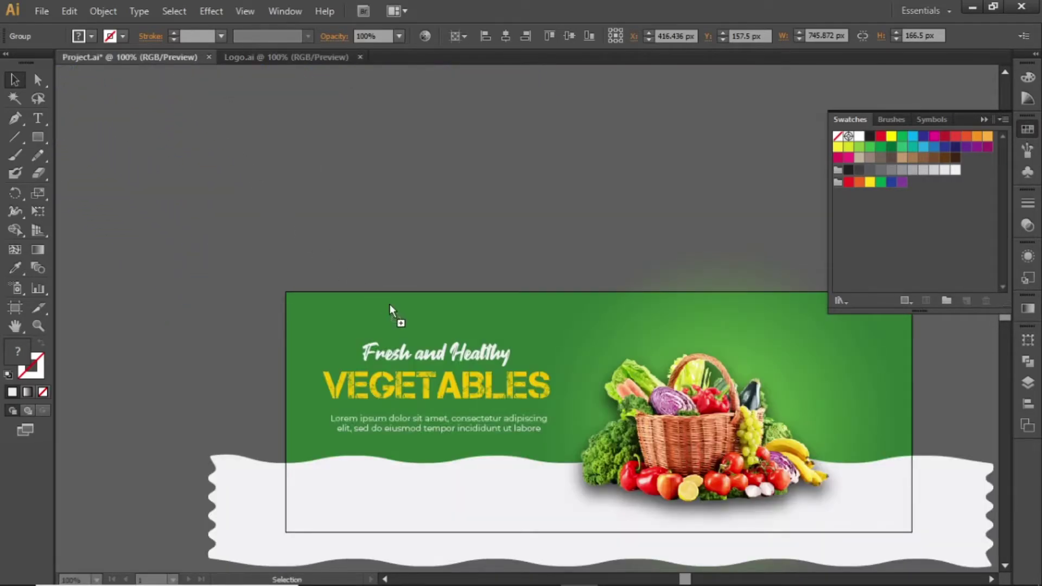
pyautogui.moveTo(437, 327); pyautogui.dragTo(437, 327)
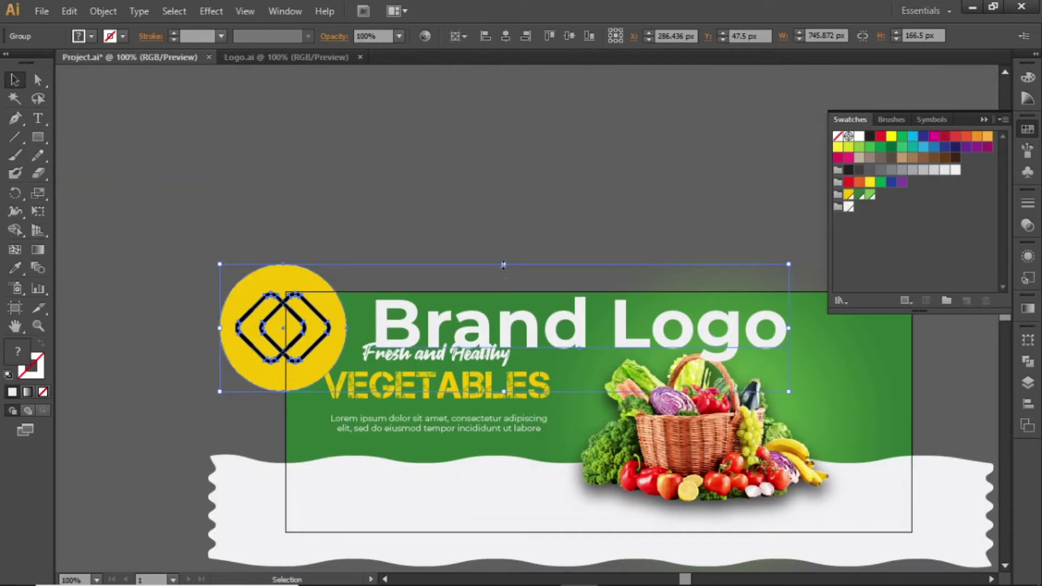
# Scale the brand logo down proportionally to about 96 px wide and 22 px high above the "Fresh and Healthy" text.
pyautogui.moveTo(503, 265); pyautogui.dragTo(438, 316)
pyautogui.press('z')
pyautogui.moveTo(282, 267); pyautogui.dragTo(589, 462)
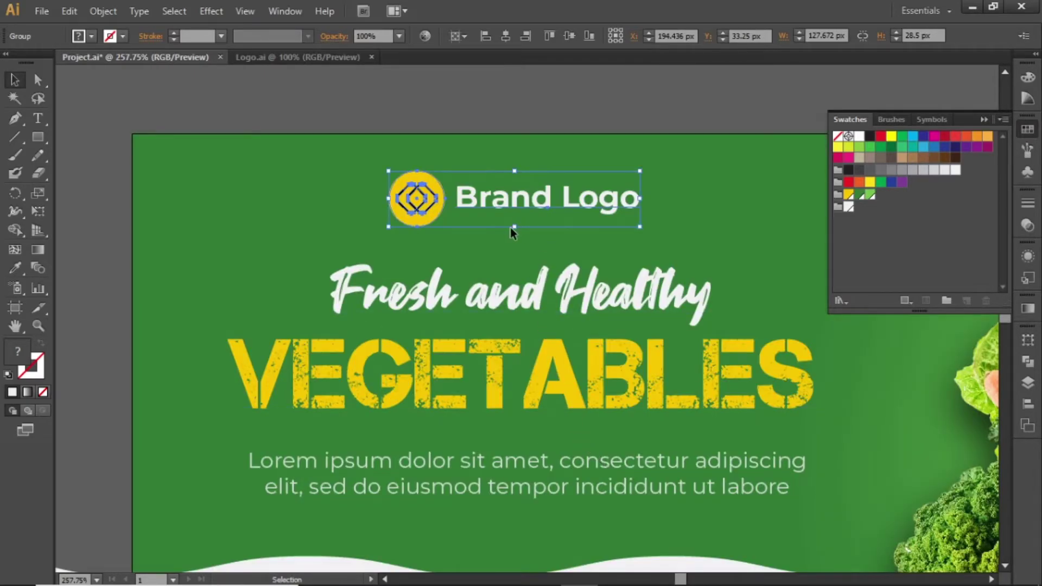
pyautogui.moveTo(514, 226); pyautogui.dragTo(510, 217)
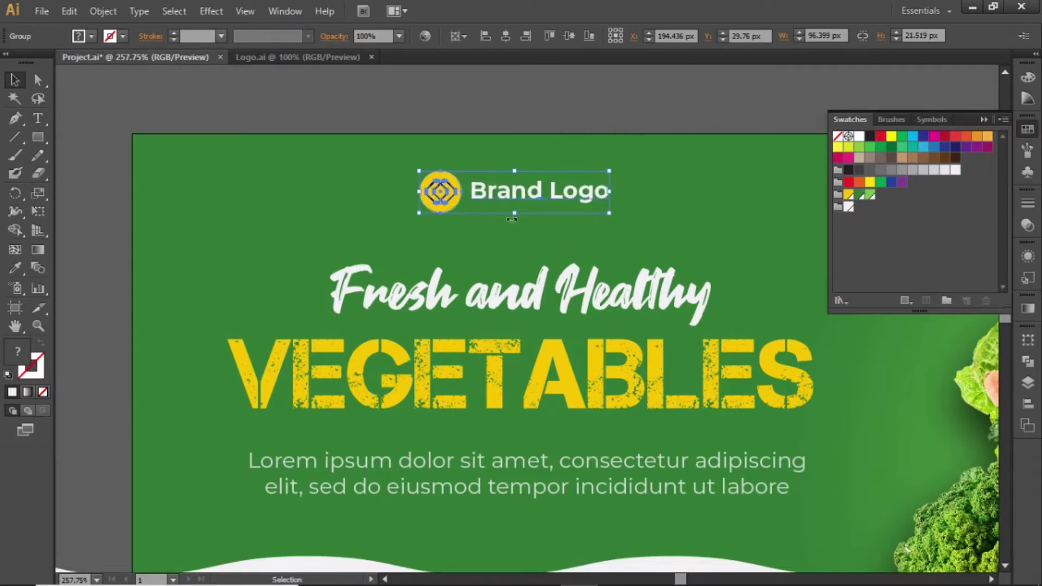
# Align the brand logo and the "VEGETABLES" text on their horizontal centres and collapse the swatches.
pyautogui.keyDown('shift'); pyautogui.click(533, 371); pyautogui.keyUp('shift')
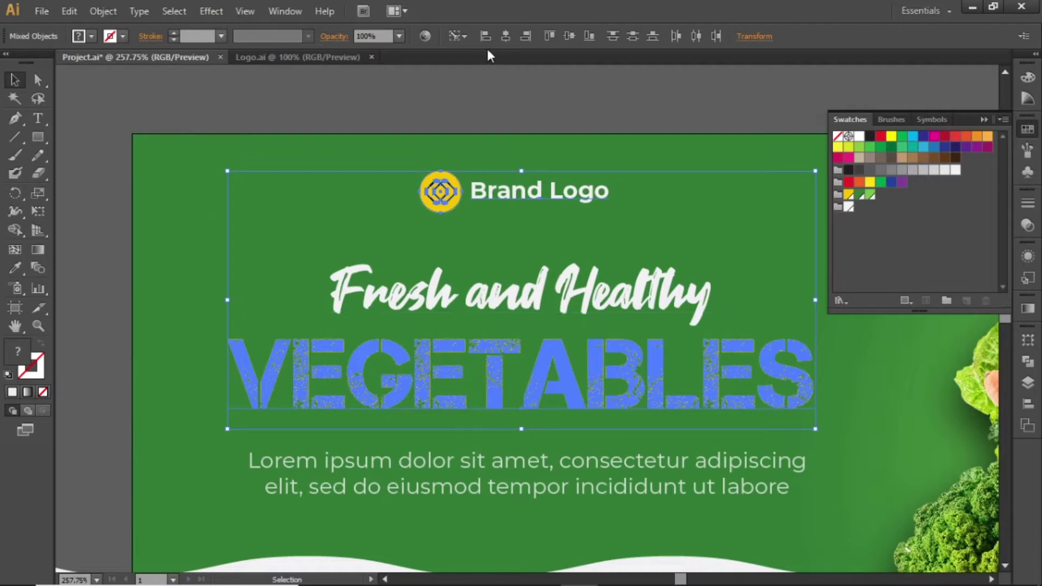
pyautogui.click(505, 36)
pyautogui.click(523, 87)
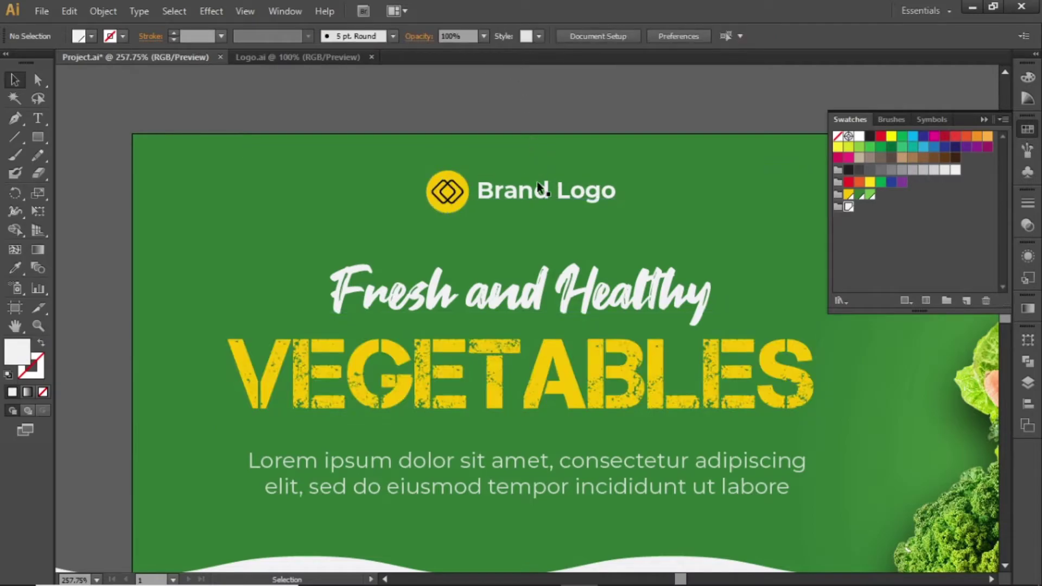
pyautogui.hotkey('ctrl', '1')
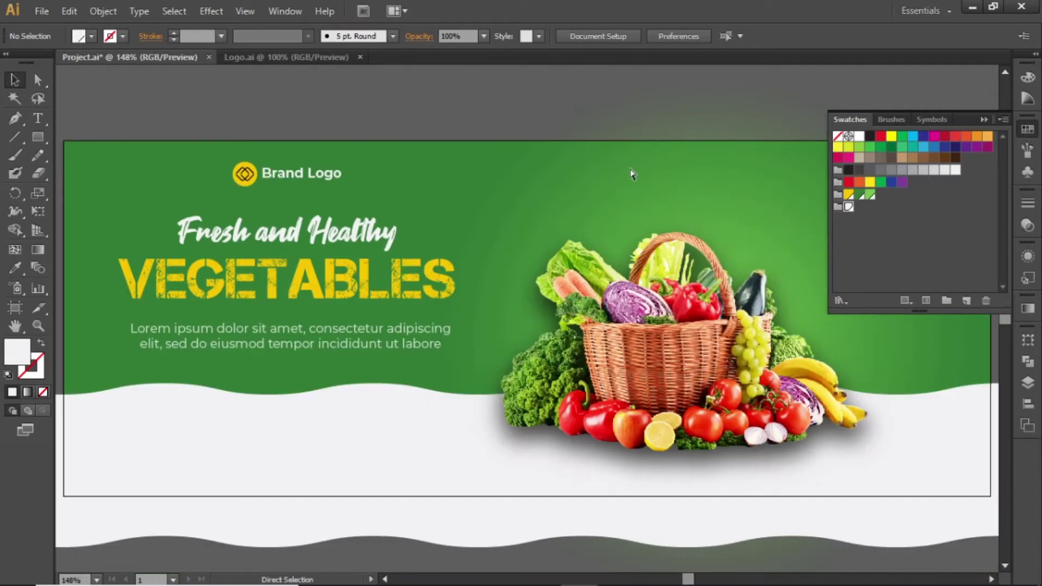
pyautogui.click(981, 120)
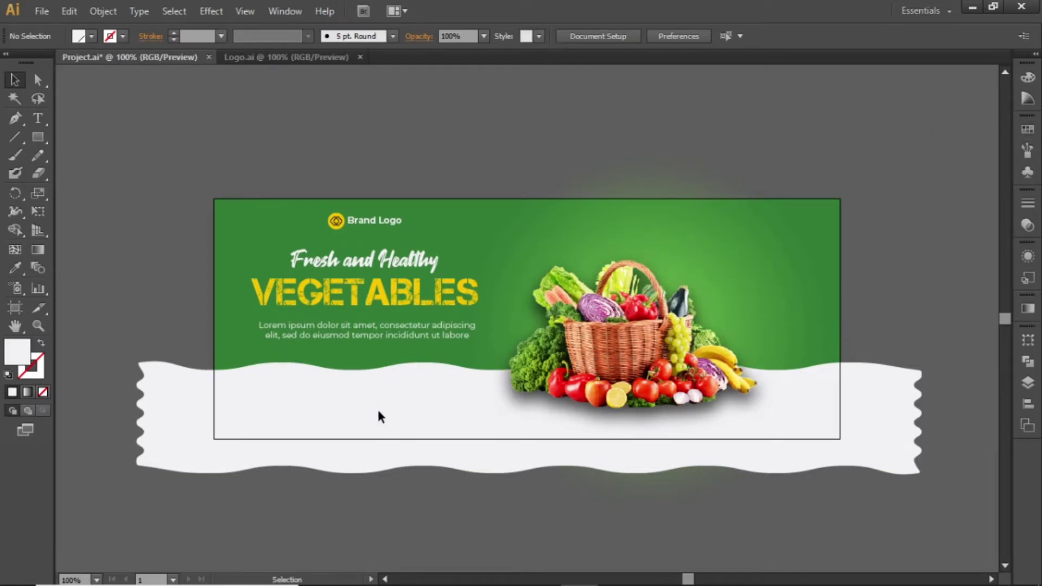
# Draw a small wide rectangle on the off-white wavy strip below the paragraph and fill it with the yellow swatch.
pyautogui.moveTo(347, 376); pyautogui.dragTo(435, 384)
pyautogui.press('z')
pyautogui.moveTo(237, 305); pyautogui.dragTo(690, 505)
pyautogui.press('v')
pyautogui.click(38, 143)
pyautogui.moveTo(329, 313); pyautogui.dragTo(454, 341)
pyautogui.press('v')
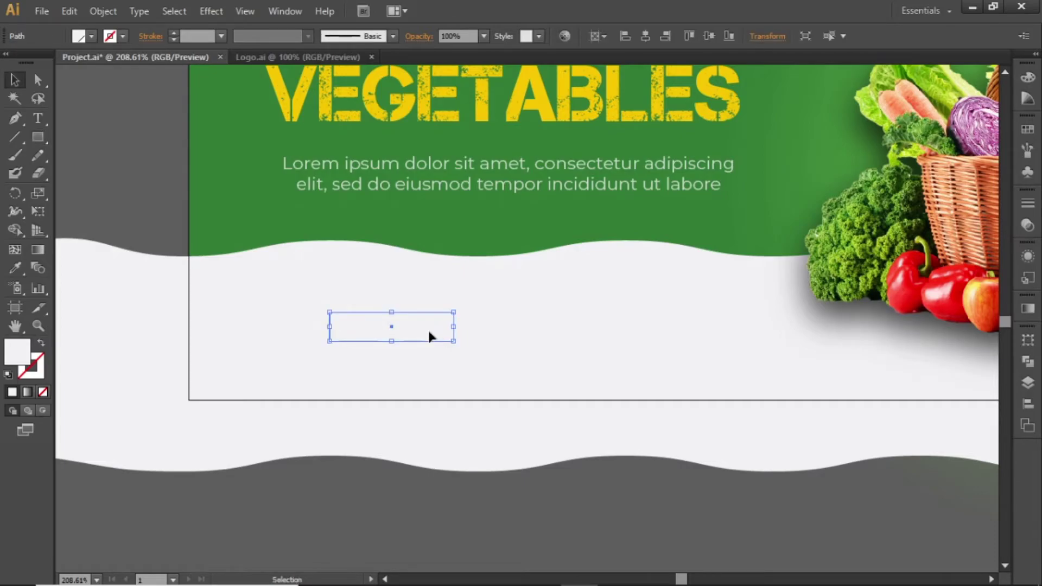
pyautogui.click(1021, 130)
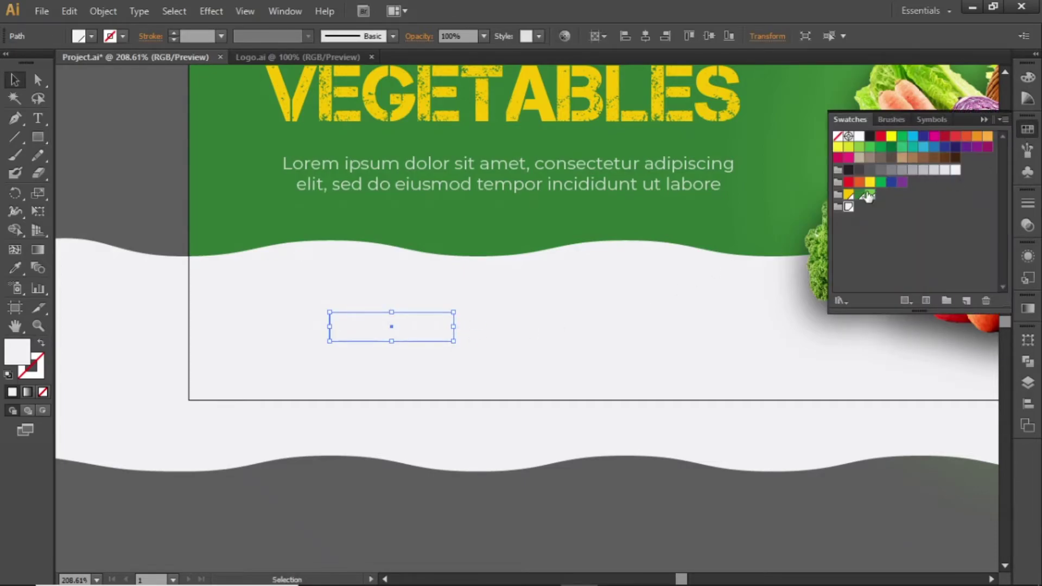
pyautogui.click(848, 195)
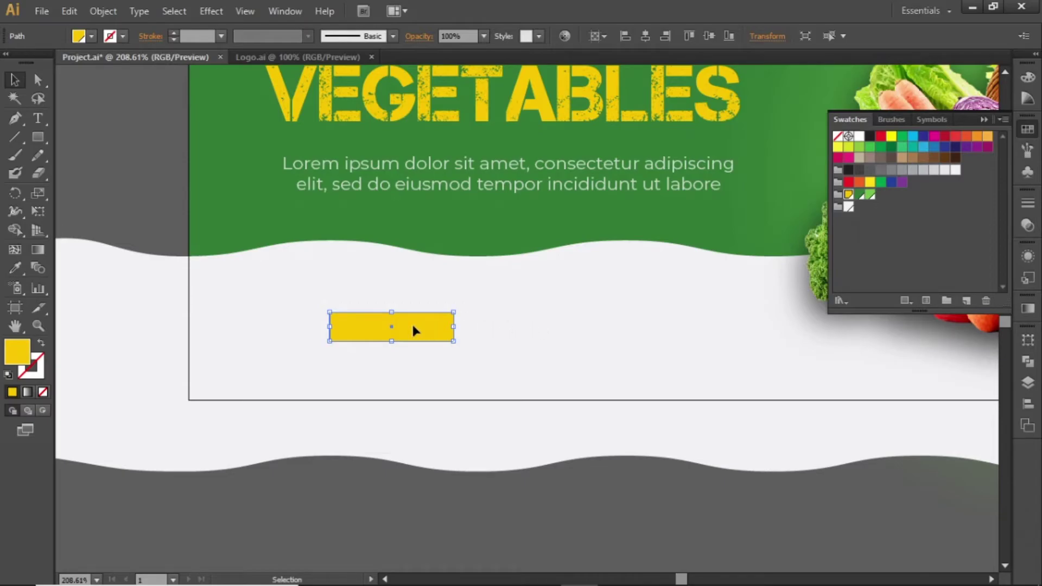
# Apply a Round Corners effect with a 9 px radius to the yellow rectangle.
pyautogui.click(216, 13)
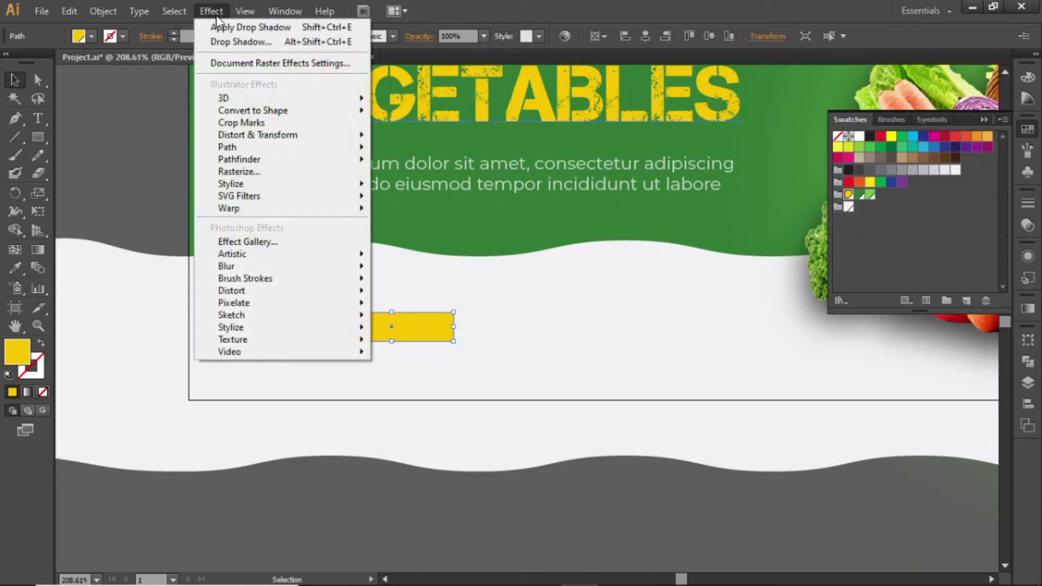
pyautogui.moveTo(300, 184)
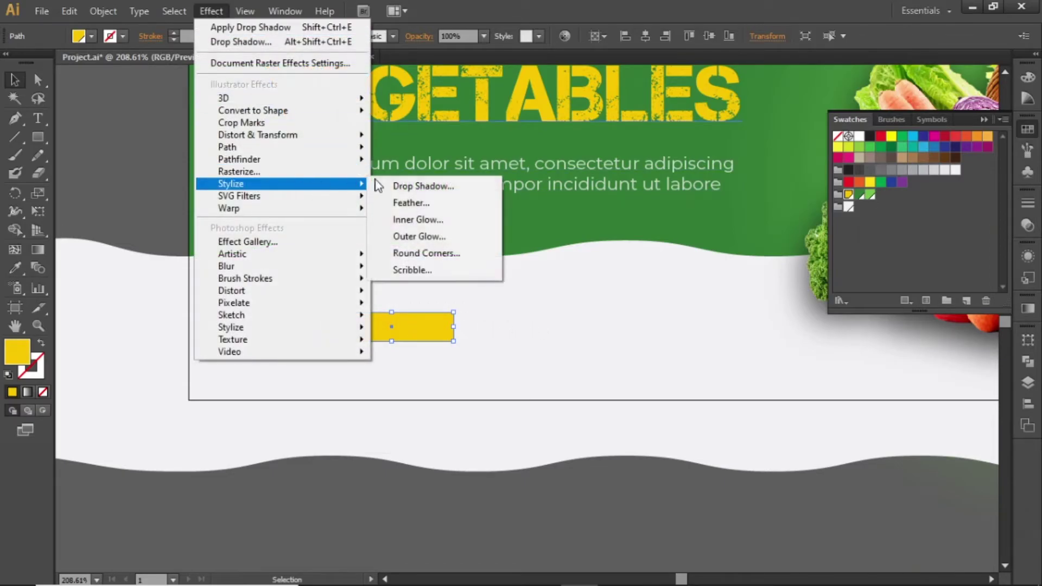
pyautogui.click(470, 249)
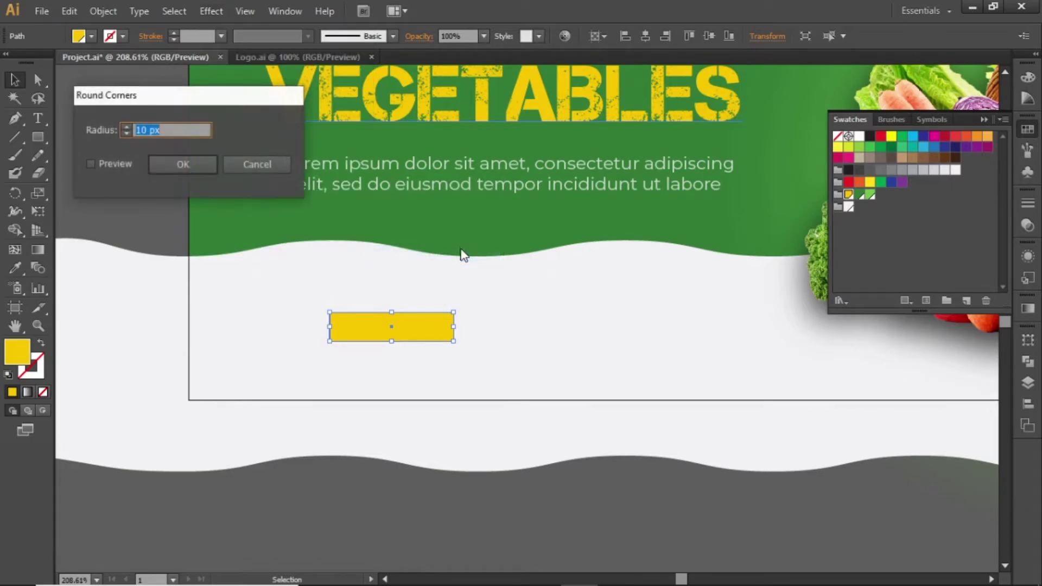
pyautogui.click(118, 163)
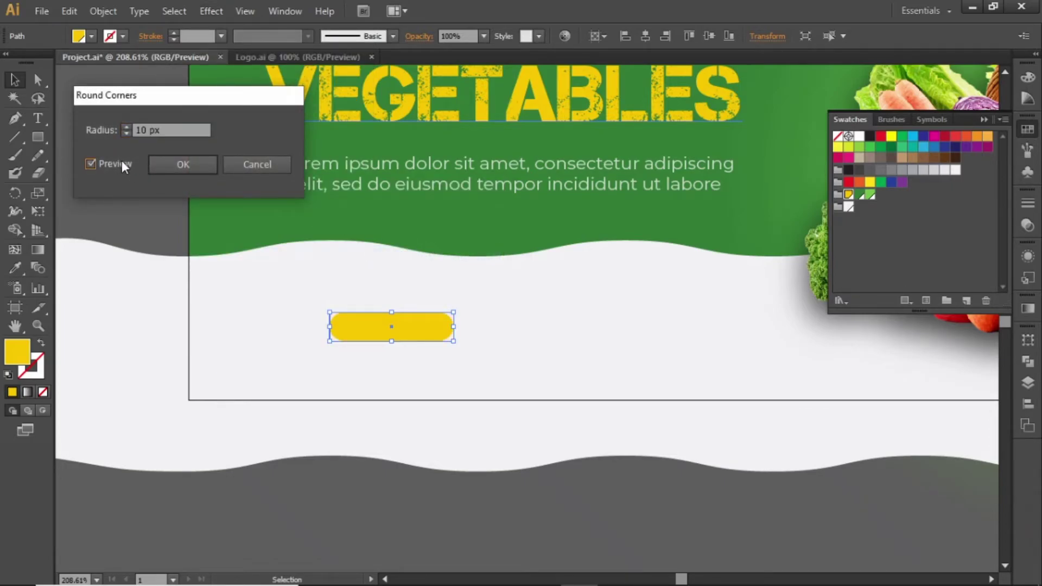
pyautogui.click(181, 131)
pyautogui.press('Down')
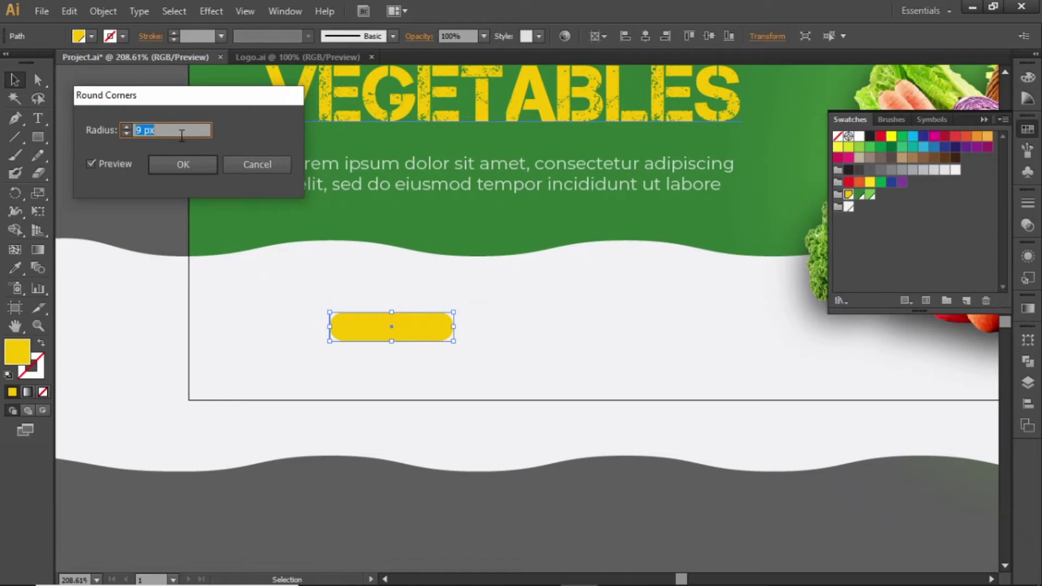
pyautogui.press('Return')
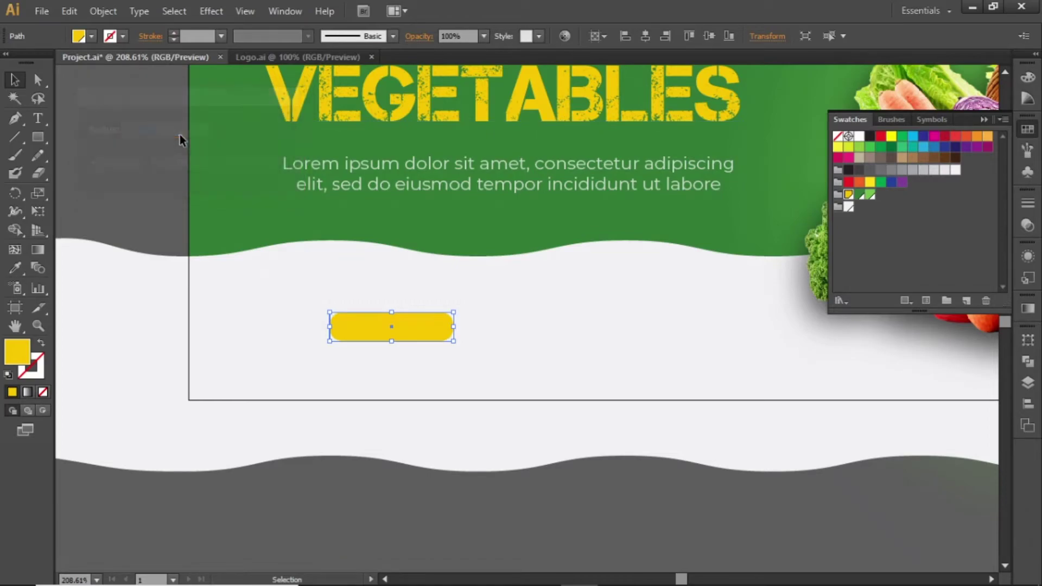
pyautogui.click(258, 292)
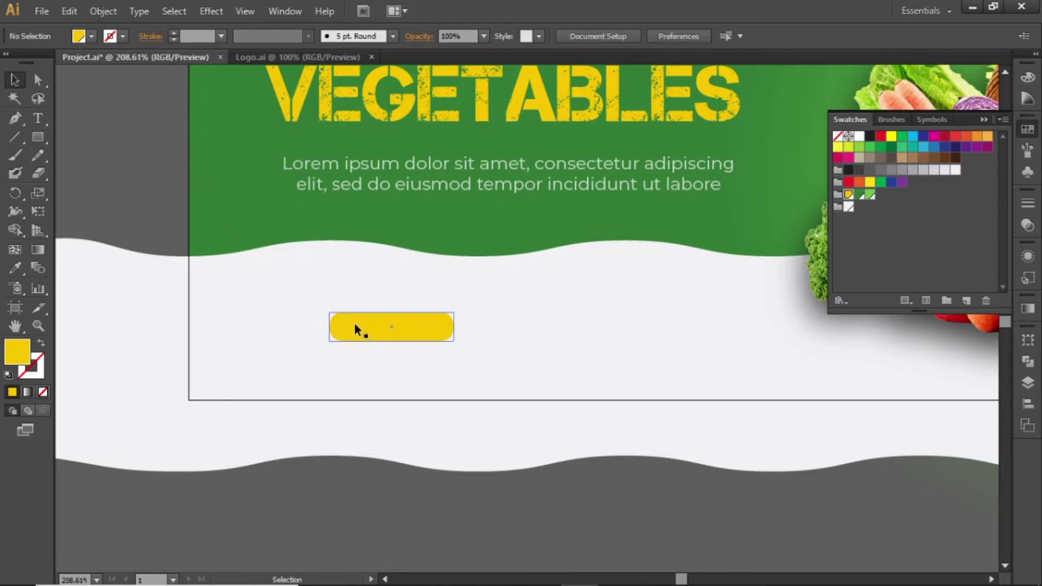
# Add the point text "ORDER NOW" beside the yellow button on the wavy strip.
pyautogui.click(40, 122)
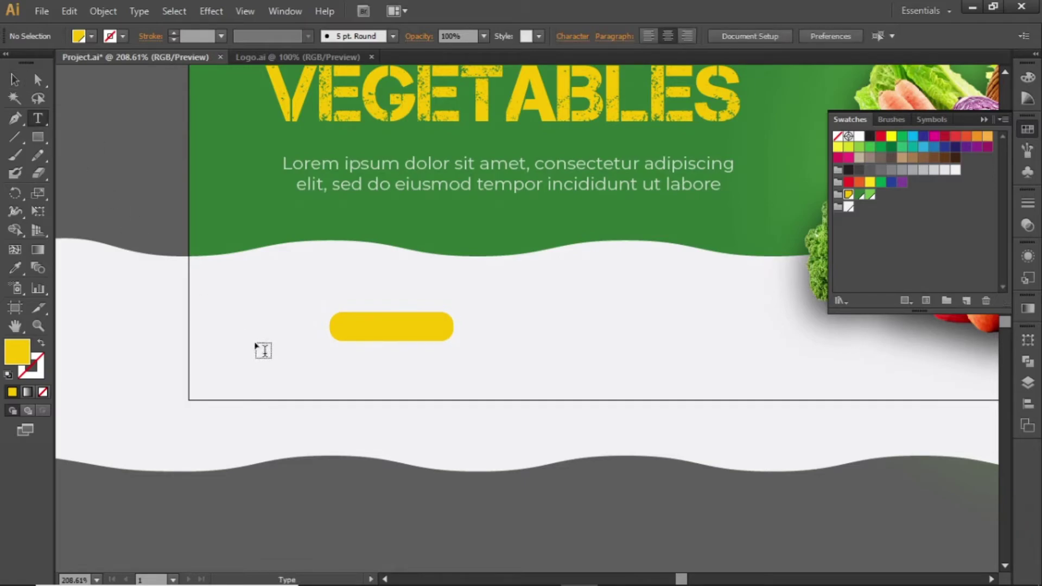
pyautogui.click(475, 334)
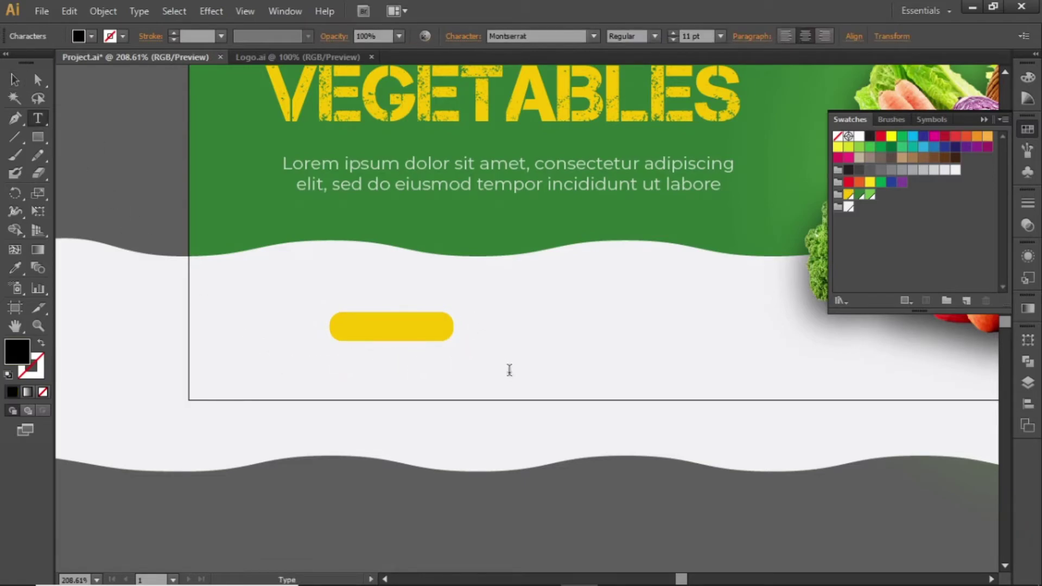
pyautogui.write('ORDER NOW')
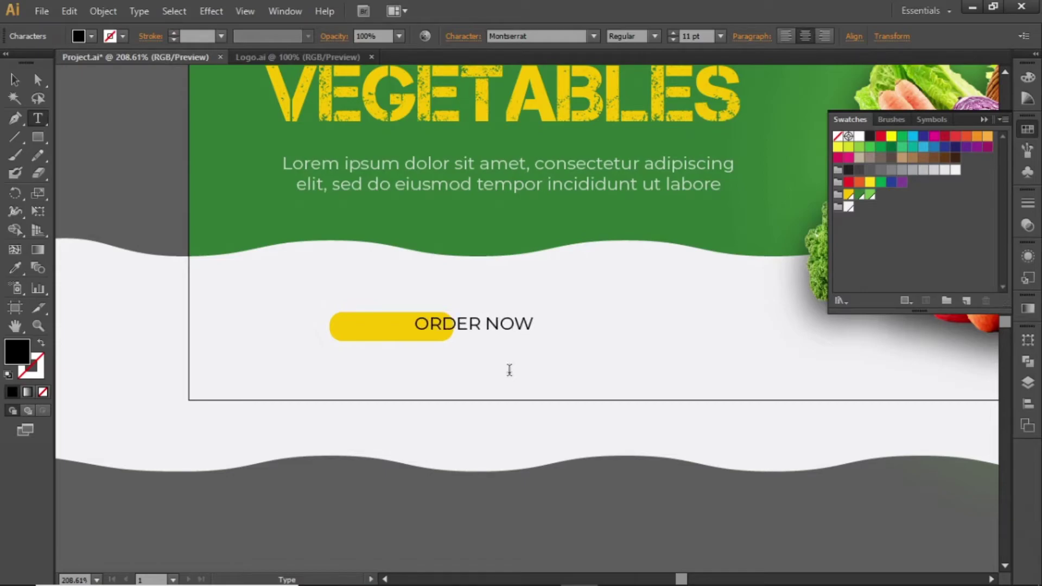
pyautogui.press('Escape')
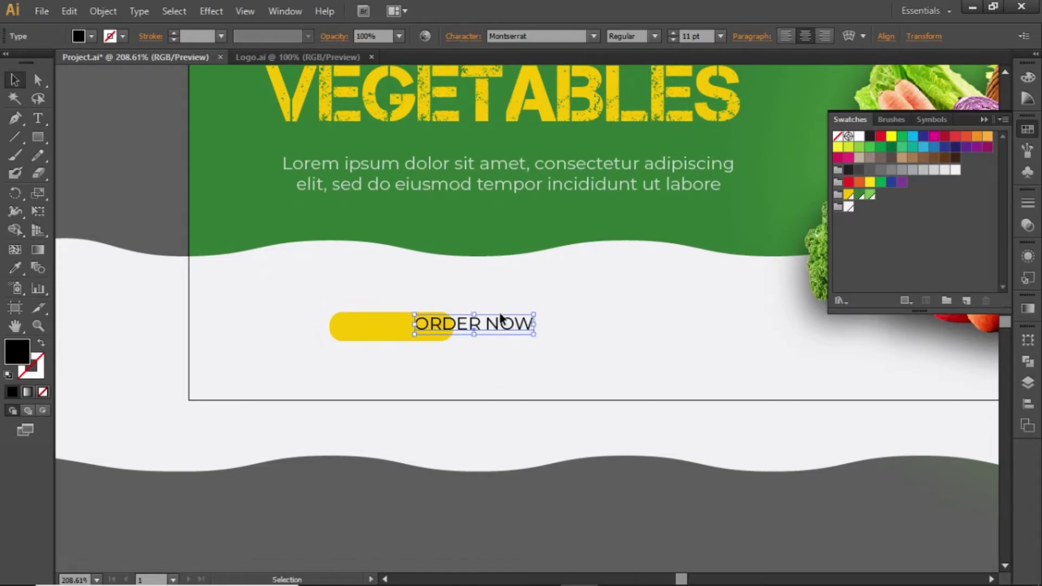
# Align the "ORDER NOW" text and the yellow button on their horizontal and vertical centres.
pyautogui.keyDown('shift'); pyautogui.click(377, 339); pyautogui.keyUp('shift')
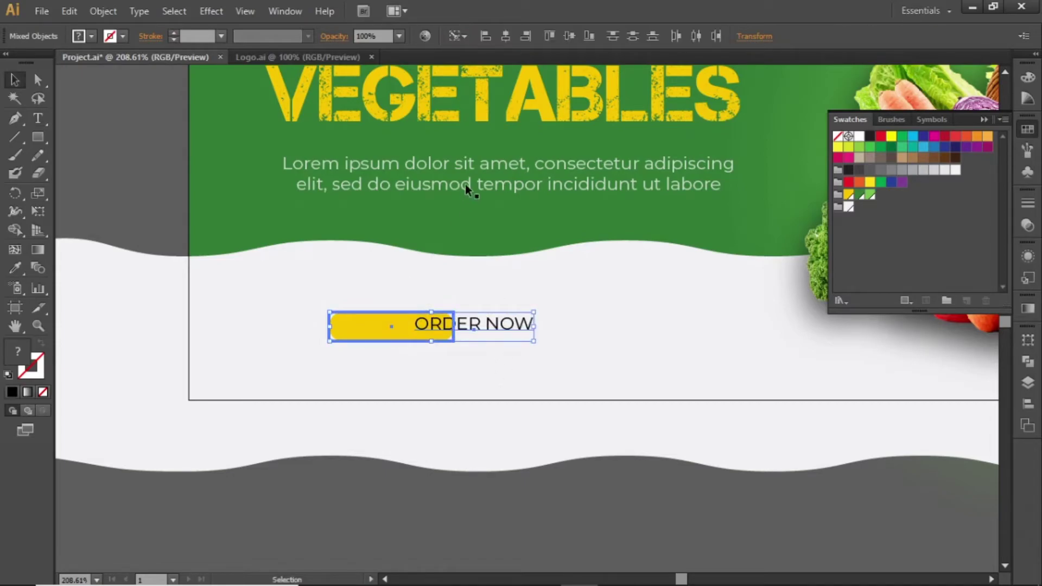
pyautogui.click(506, 37)
pyautogui.click(563, 38)
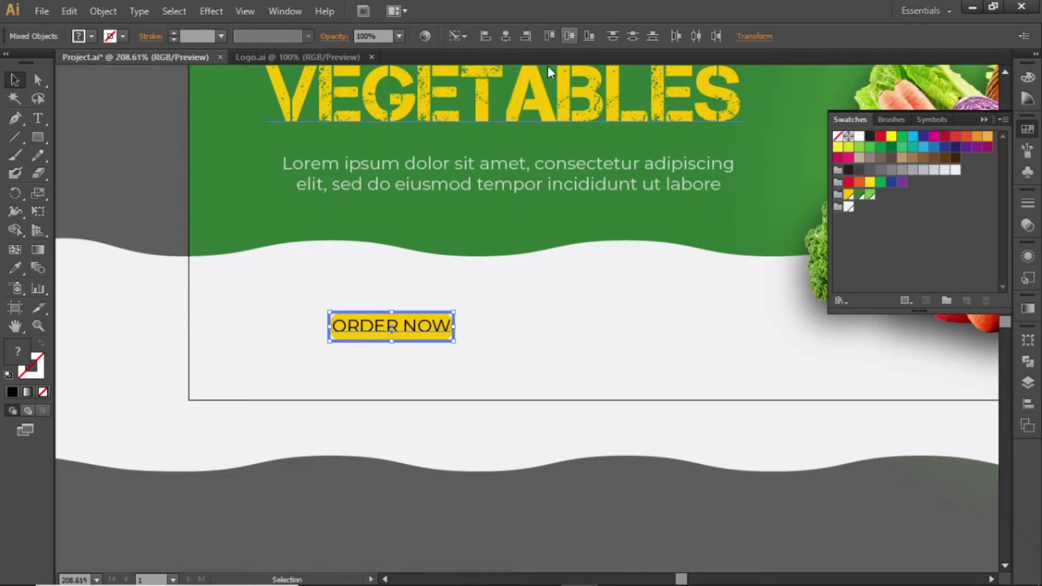
pyautogui.click(516, 303)
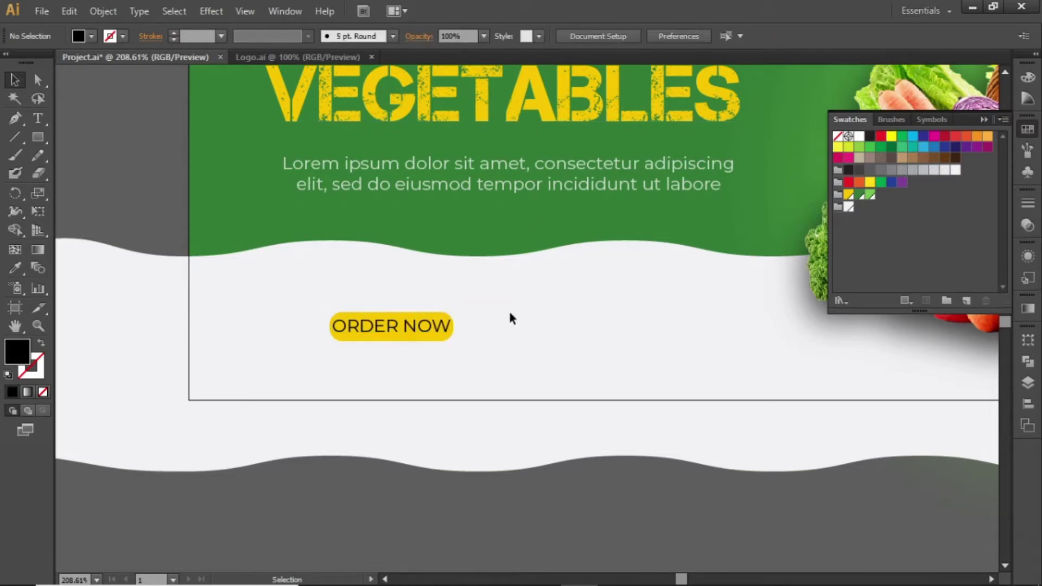
# Set the "ORDER NOW" text to Montserrat Bold at 8 pt.
pyautogui.click(432, 331)
pyautogui.click(657, 38)
pyautogui.click(624, 56)
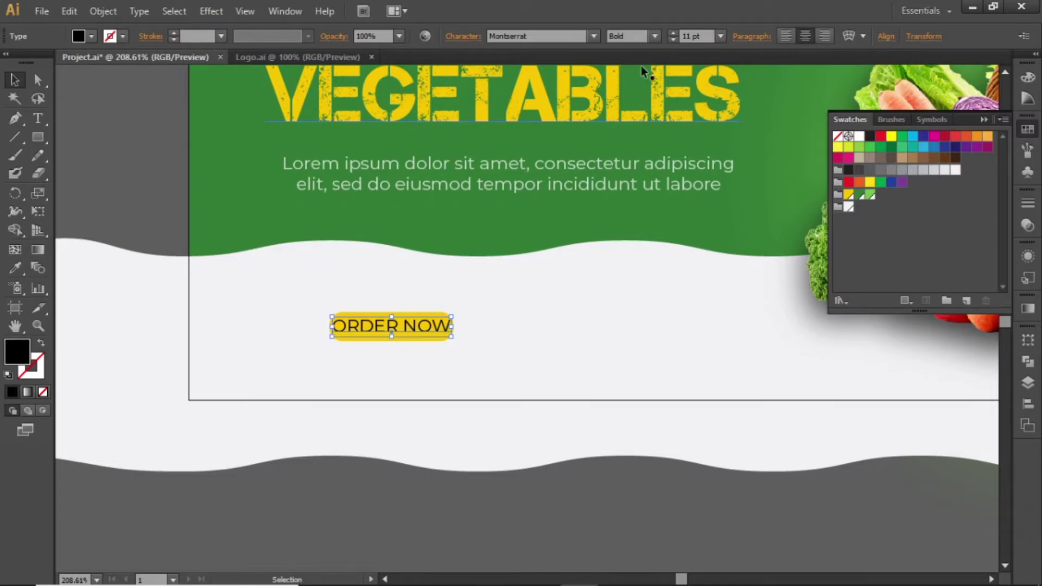
pyautogui.click(705, 36)
pyautogui.write('7')
pyautogui.press('Return')
pyautogui.write('8')
pyautogui.press('Return')
pyautogui.click(585, 326)
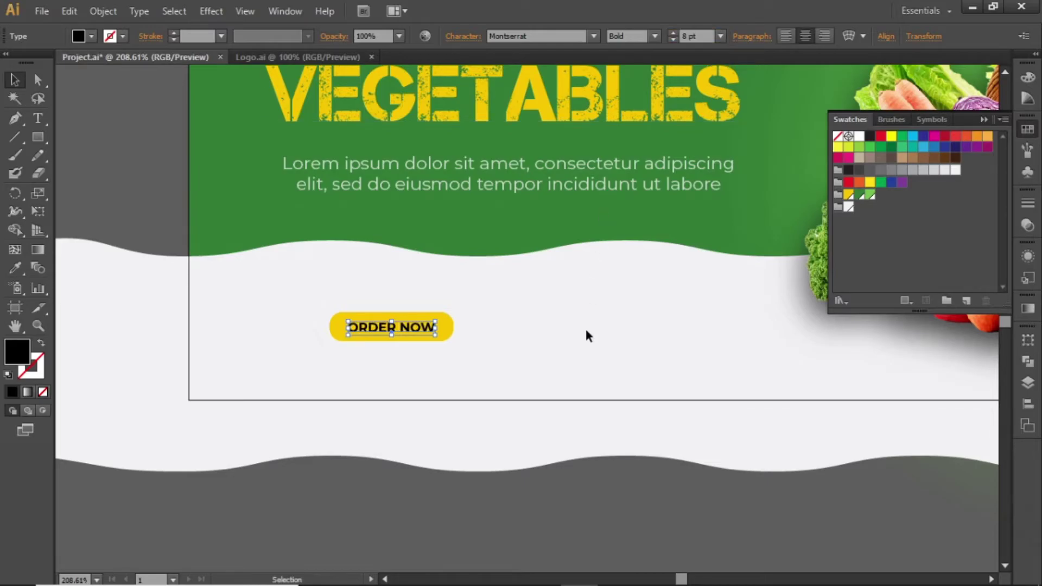
# Duplicate the "ORDER NOW" text to the right of the button and replace the copy's wording with the contact phone number.
pyautogui.moveTo(541, 317); pyautogui.dragTo(466, 365)
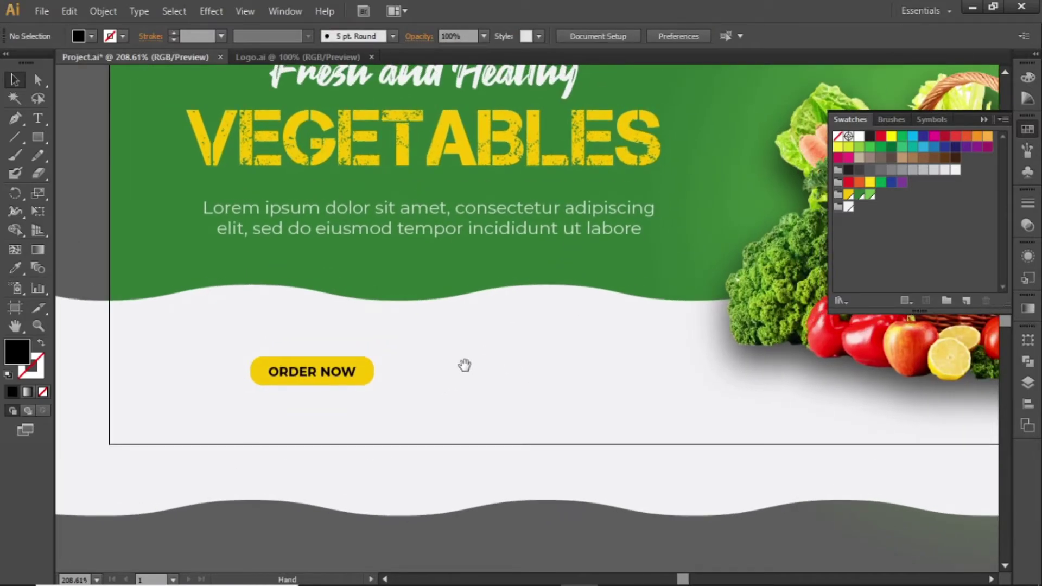
pyautogui.click(339, 376)
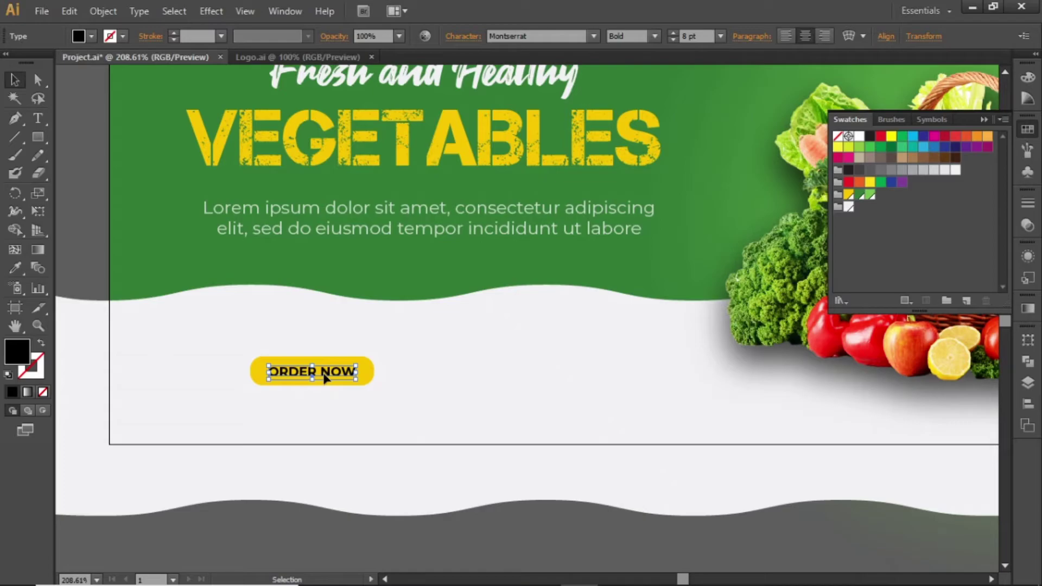
pyautogui.moveTo(326, 376); pyautogui.dragTo(465, 379)
pyautogui.tripleClick(446, 371)
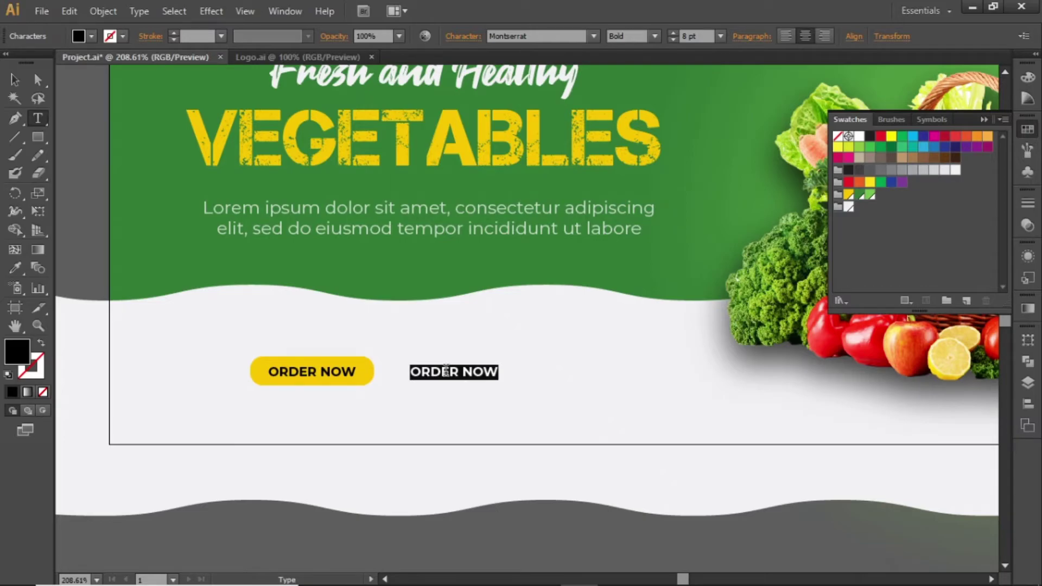
pyautogui.press('BackSpace')
pyautogui.write('+00123')
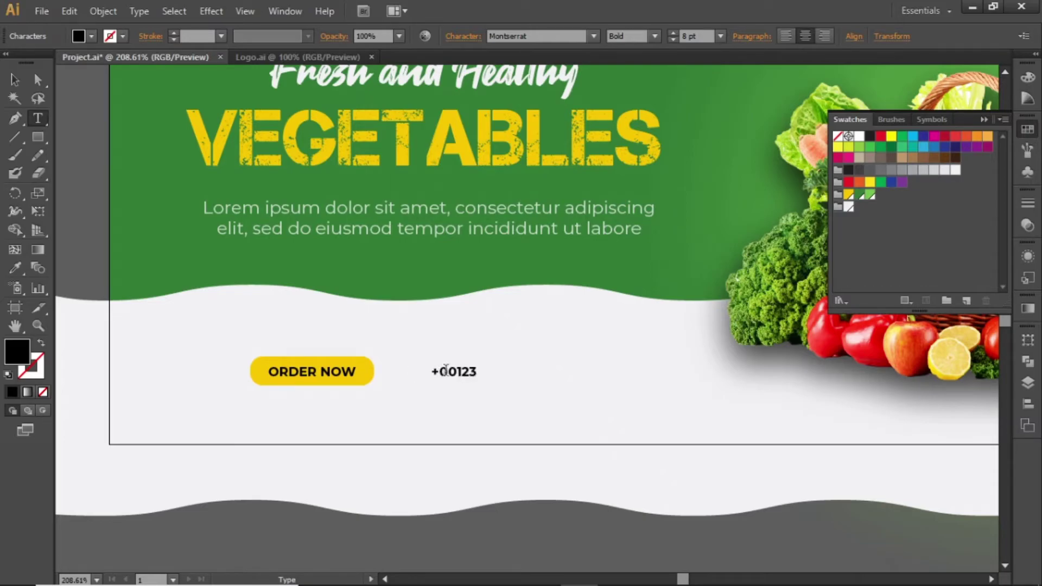
pyautogui.write('-45 67-8910')
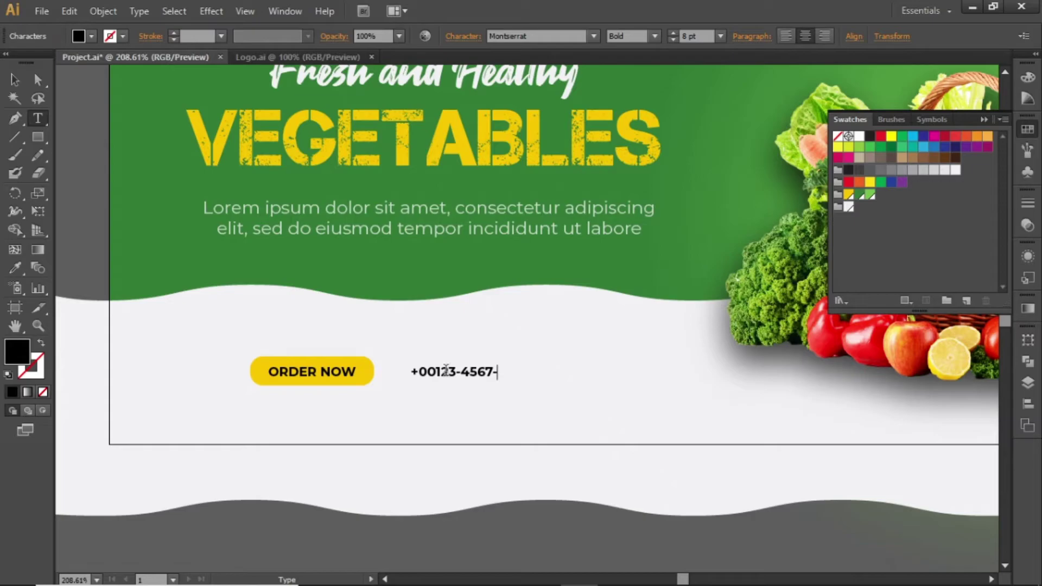
pyautogui.press('Escape')
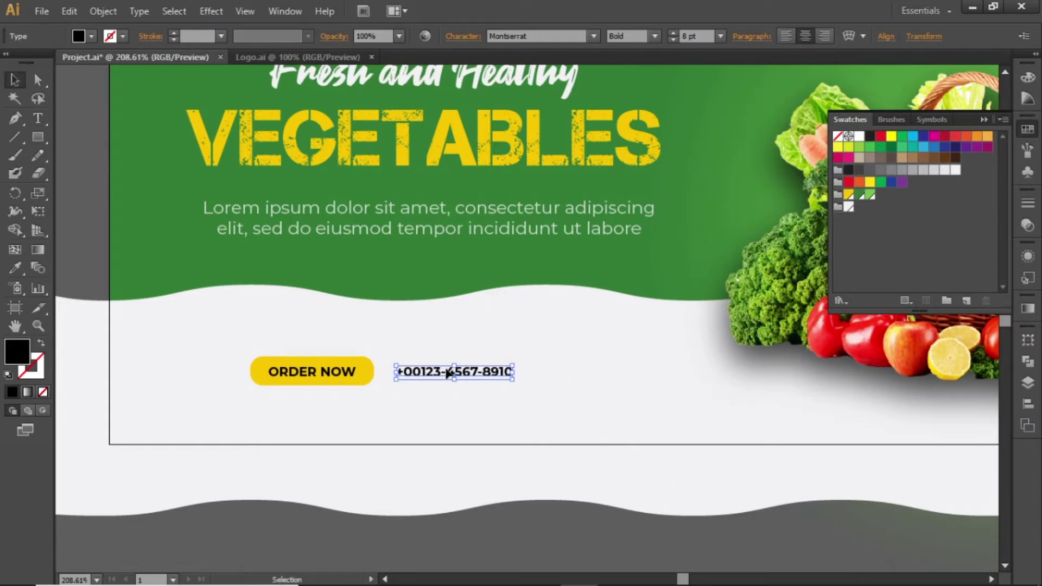
# Set the phone number's font size to 11 pt and nudge it right and slightly down, clear of the yellow button.
pyautogui.click(700, 36)
pyautogui.write('10')
pyautogui.press('Return')
pyautogui.press('Up')
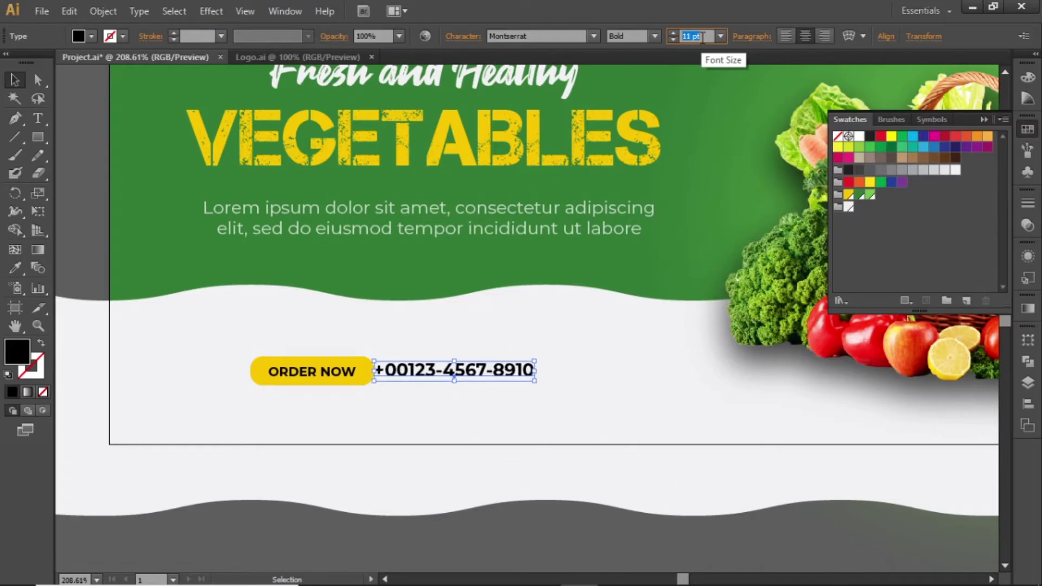
pyautogui.press('Escape')
pyautogui.hotkey('shift', 'Right')
pyautogui.press('Left')
pyautogui.press('Down')
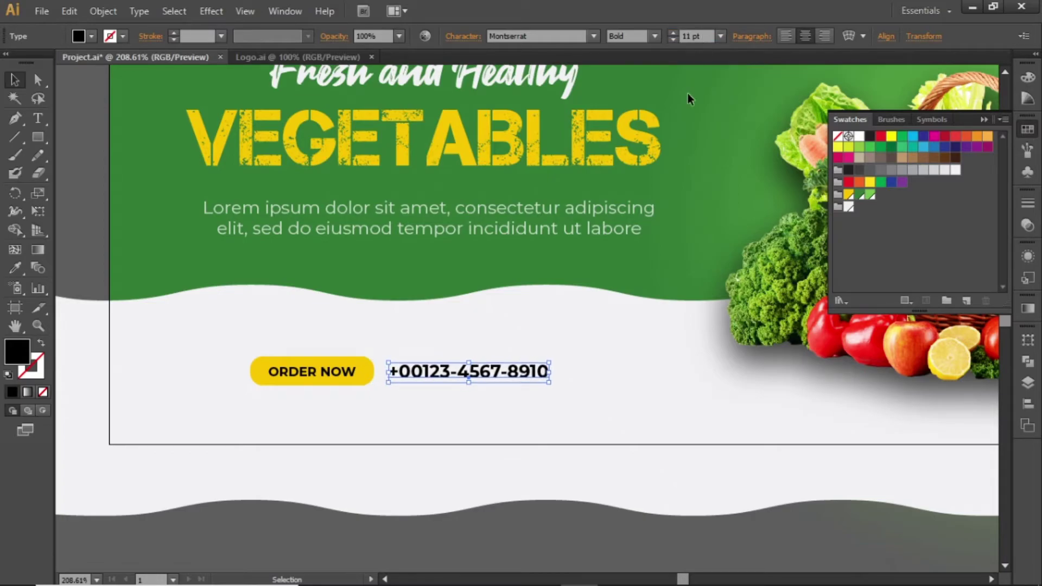
pyautogui.click(646, 390)
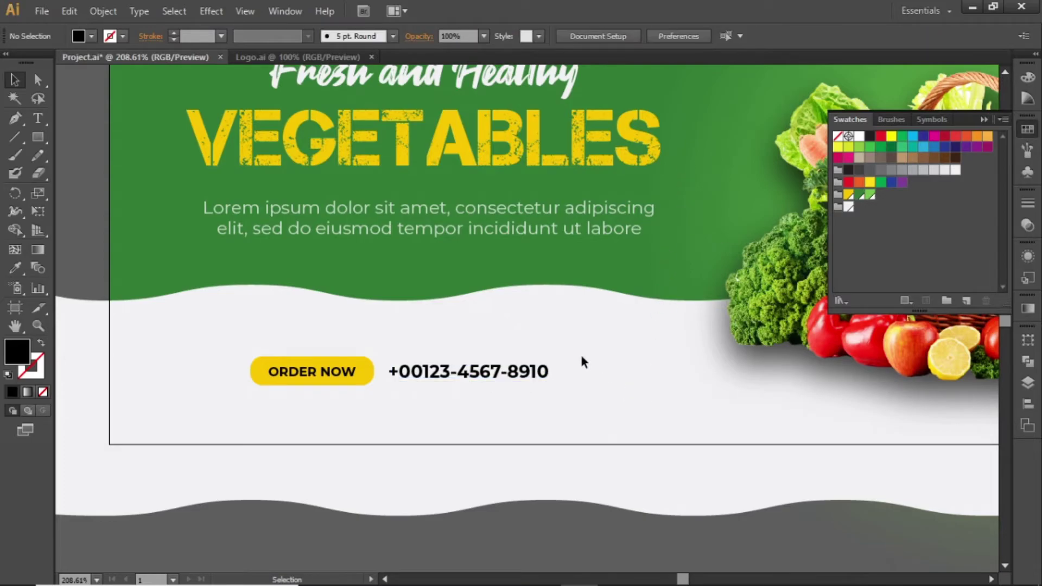
# Move the "ORDER NOW" button and phone number together down towards the artboard's lower edge.
pyautogui.hotkey('ctrl', '0')
pyautogui.hotkey('ctrl', '1')
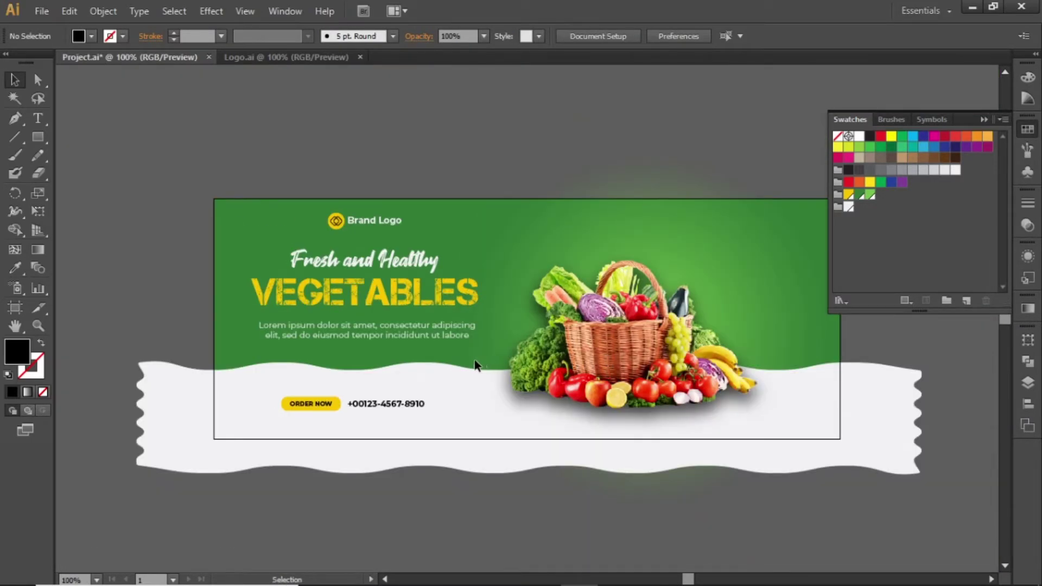
pyautogui.moveTo(434, 387); pyautogui.dragTo(295, 418)
pyautogui.hotkey('shift', 'Down')
pyautogui.hotkey('shift', 'Down')
pyautogui.hotkey('shift', 'Down')
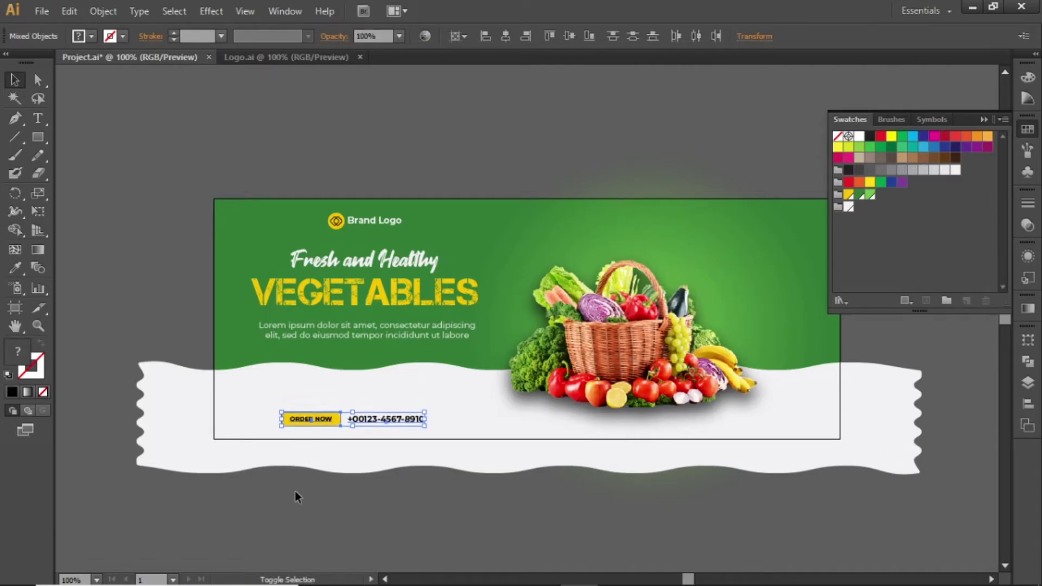
pyautogui.press('Up')
pyautogui.press('Up')
pyautogui.press('Up')
pyautogui.click(295, 490)
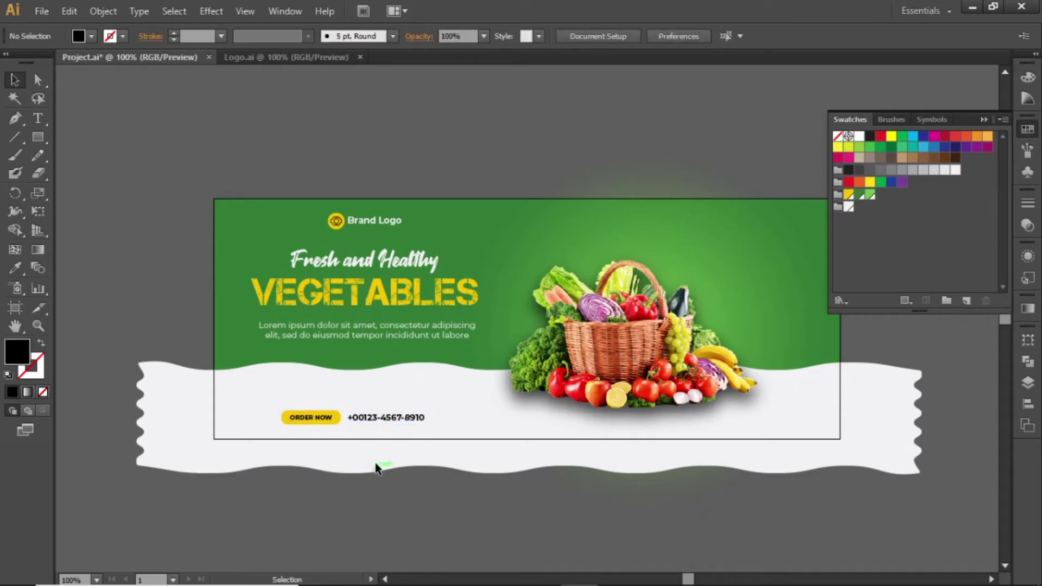
pyautogui.click(983, 120)
pyautogui.hotkey('ctrl', '0')
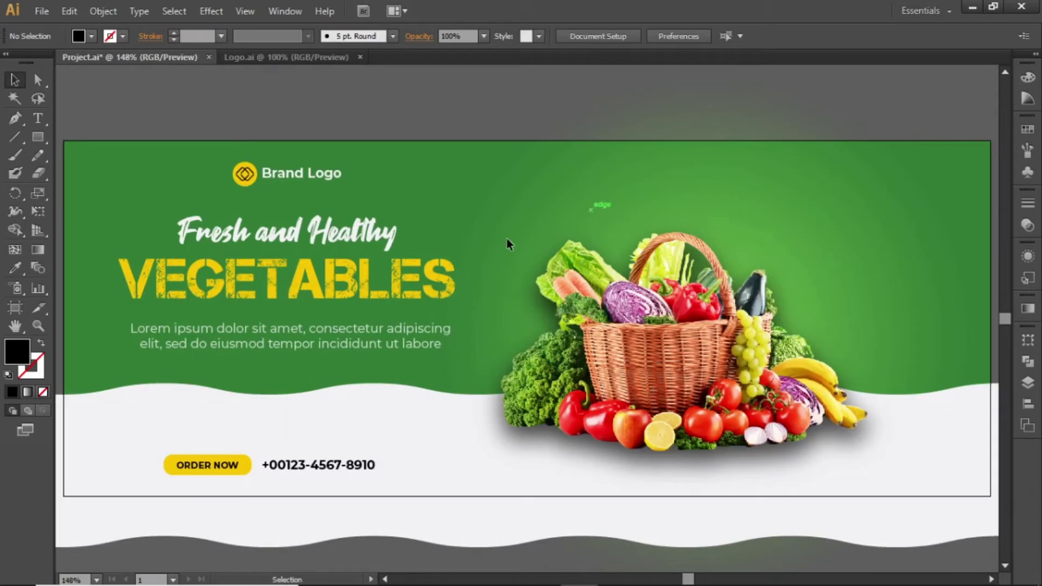
pyautogui.moveTo(439, 375); pyautogui.dragTo(380, 293)
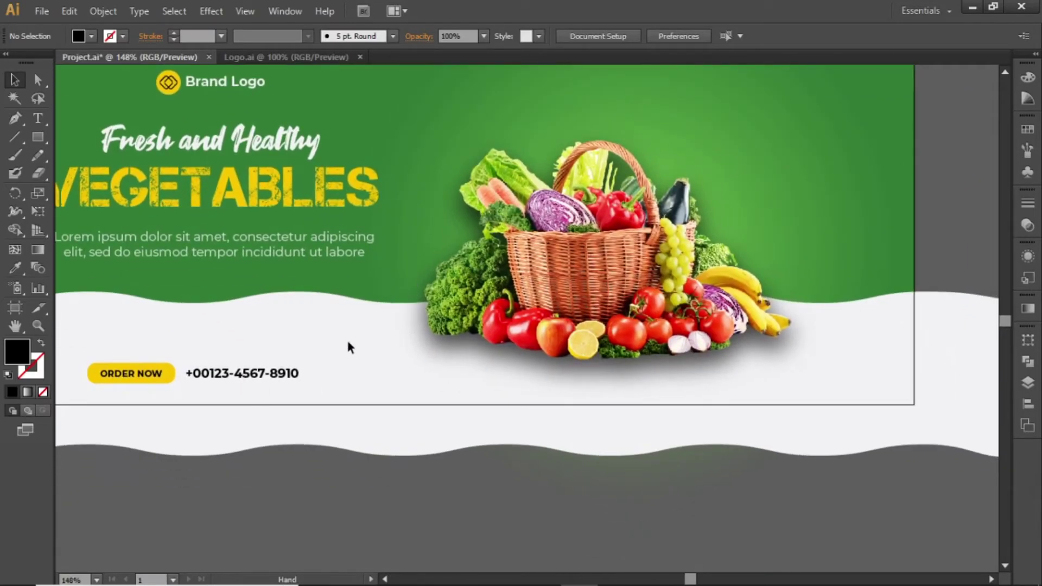
pyautogui.click(265, 373)
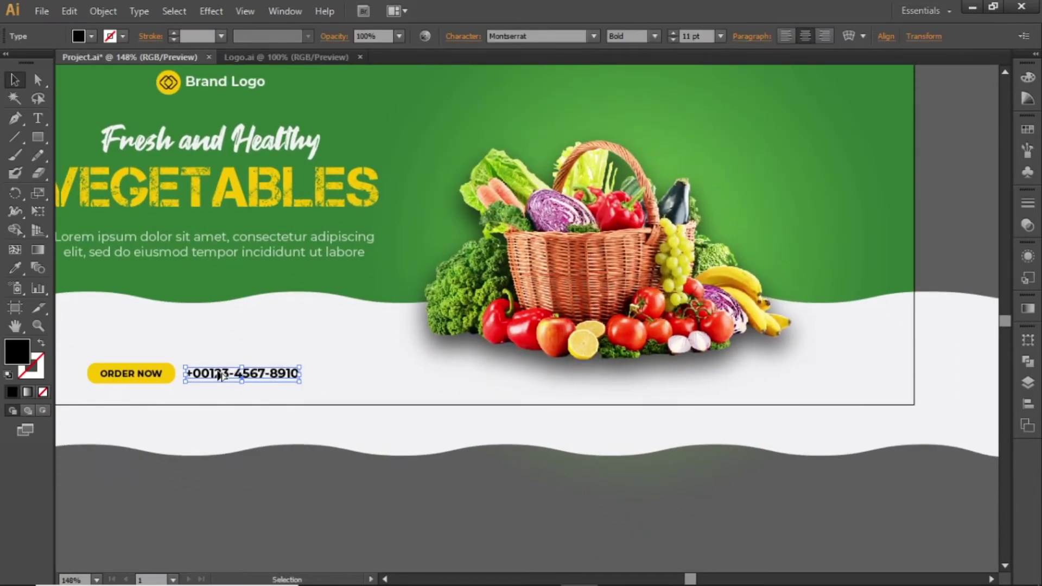
pyautogui.moveTo(220, 374); pyautogui.dragTo(812, 374)
pyautogui.doubleClick(813, 380)
pyautogui.hotkey('ctrl', 'a')
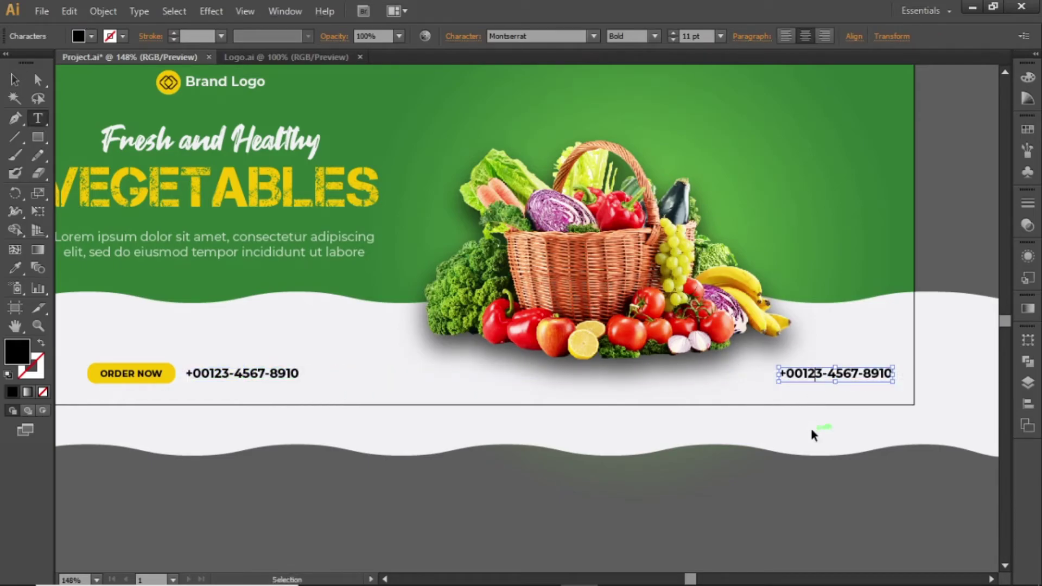
pyautogui.write('www.')
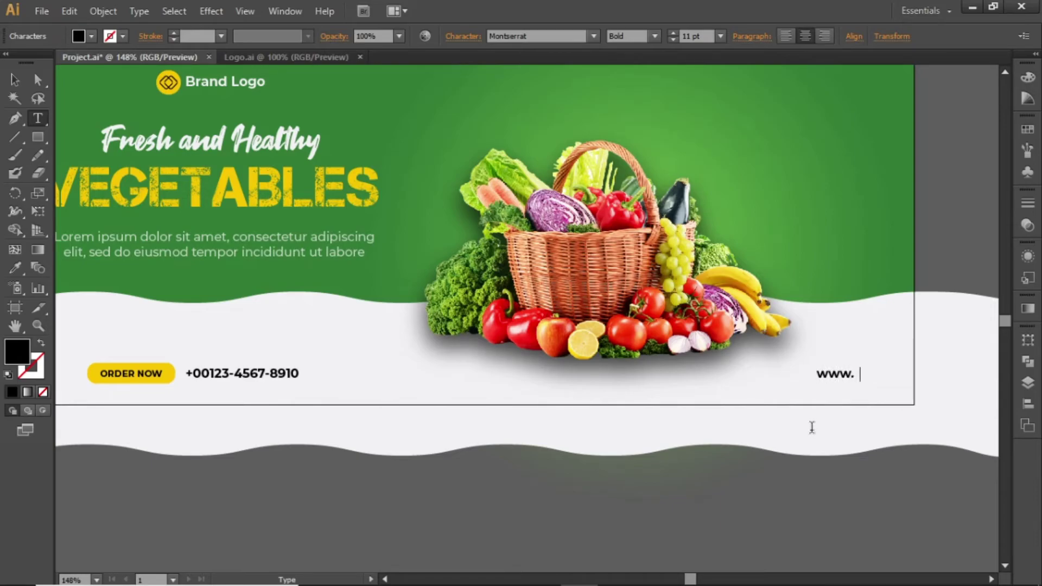
pyautogui.write('websitelink.com')
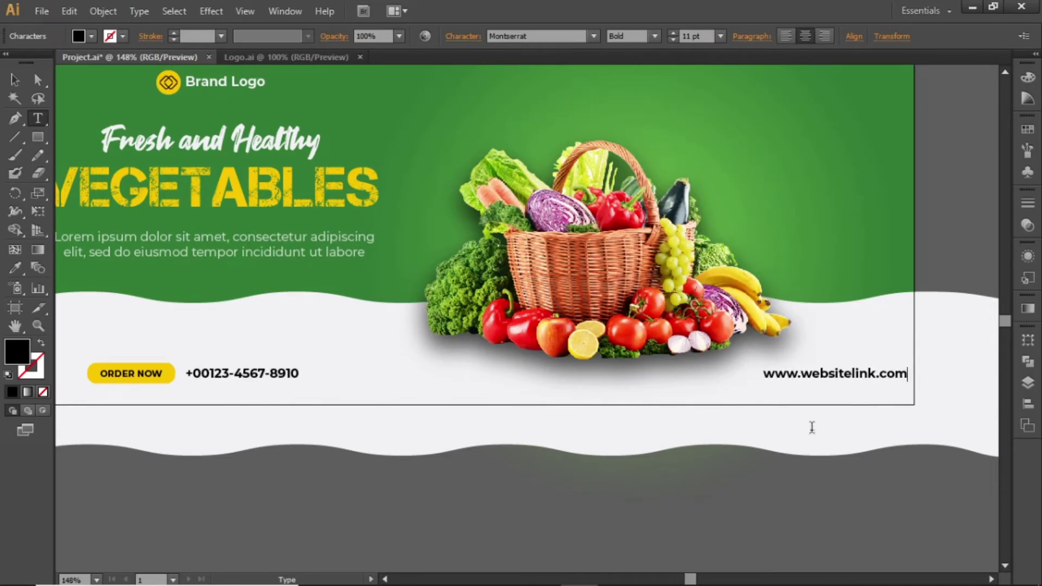
pyautogui.press('Escape')
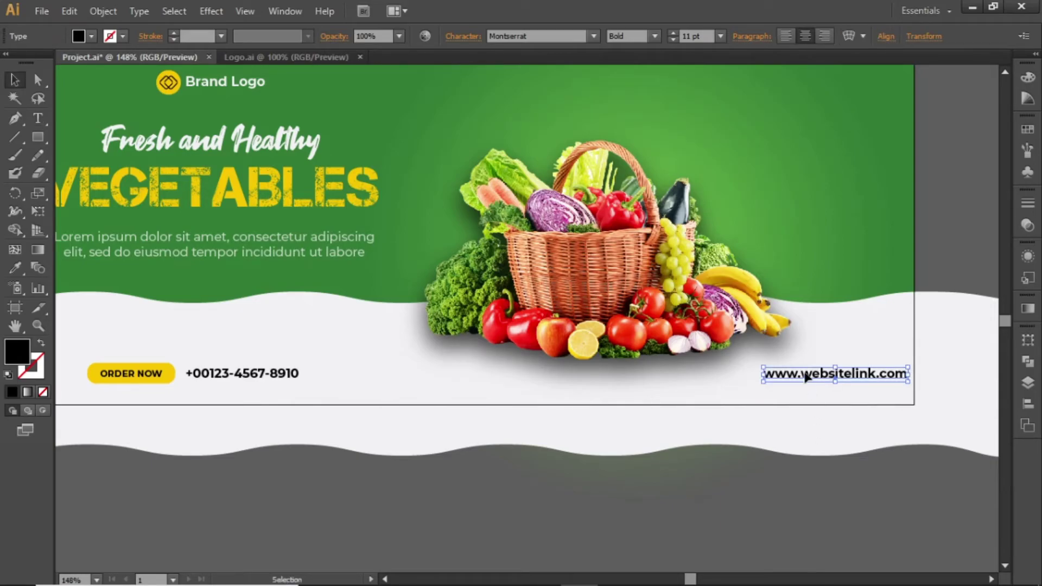
pyautogui.click(655, 37)
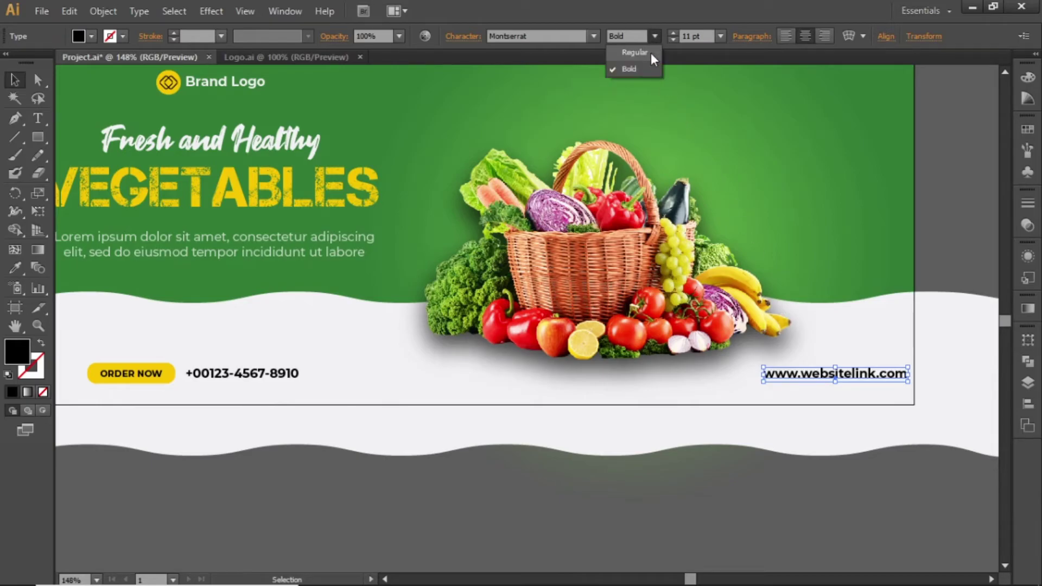
pyautogui.click(650, 53)
pyautogui.press('Left')
pyautogui.press('Left')
pyautogui.press('Left')
pyautogui.press('Left')
pyautogui.press('Left')
pyautogui.press('Left')
pyautogui.press('Left')
pyautogui.press('Left')
pyautogui.press('Left')
pyautogui.press('Left')
pyautogui.press('Left')
pyautogui.press('Left')
pyautogui.press('Left')
pyautogui.press('Left')
pyautogui.press('Left')
pyautogui.press('Left')
pyautogui.press('Left')
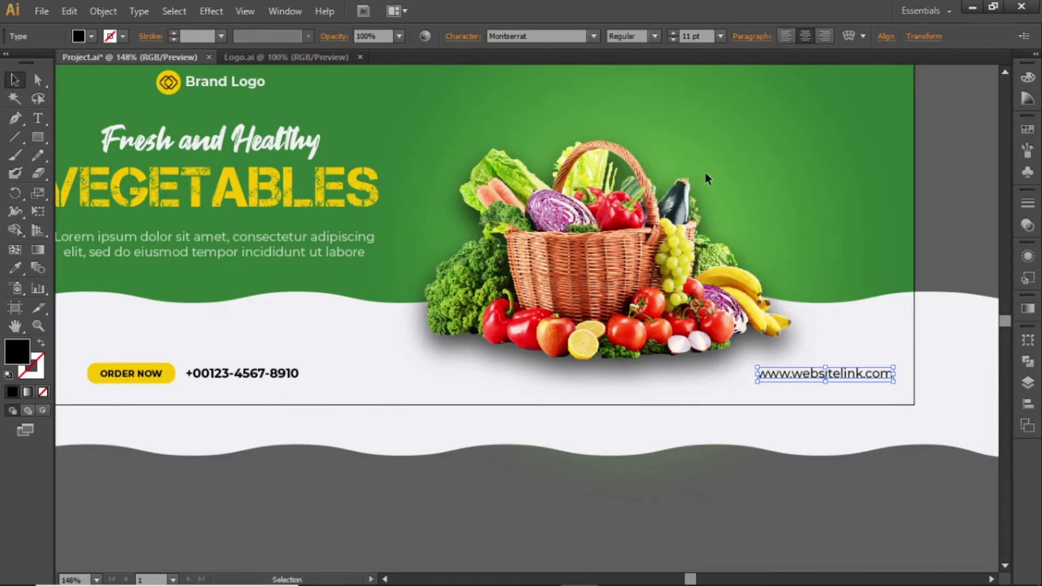
pyautogui.click(721, 487)
# Draw a black circle with the Ellipse tool on the green area, above and to the right of the basket.
pyautogui.moveTo(703, 234); pyautogui.dragTo(677, 346)
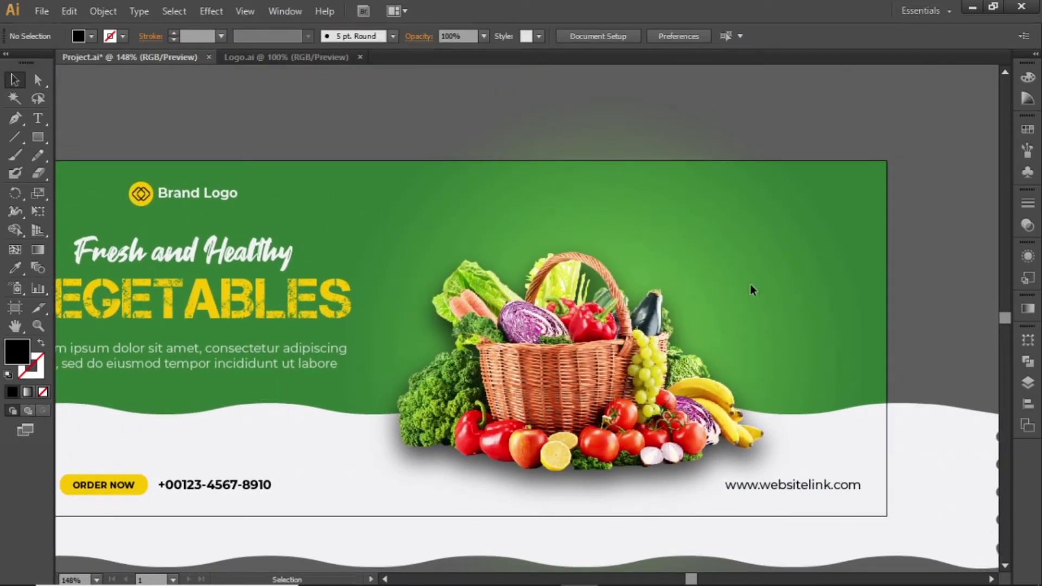
pyautogui.moveTo(731, 273); pyautogui.dragTo(549, 275)
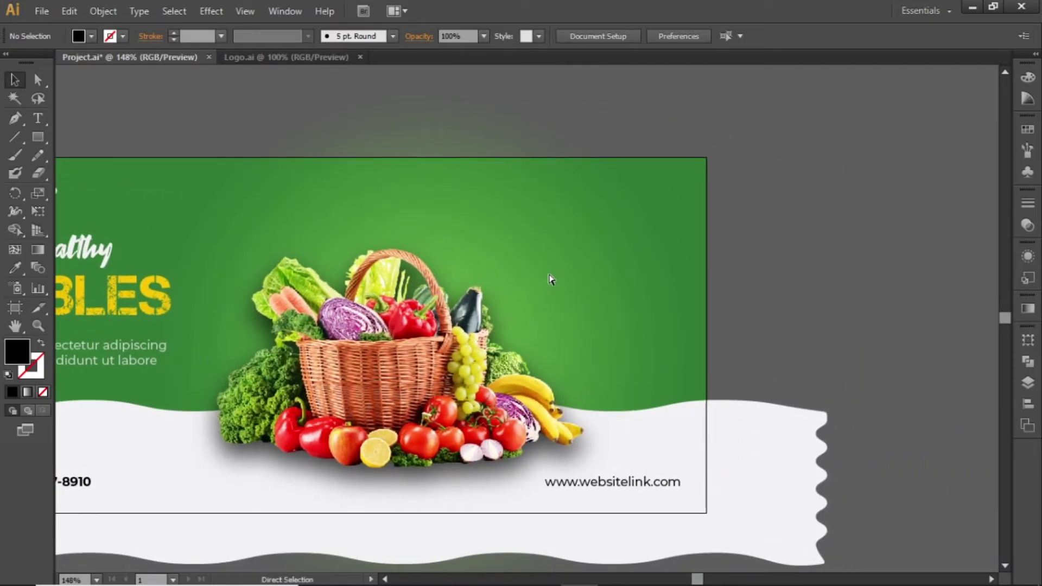
pyautogui.hotkey('ctrl', '+')
pyautogui.moveTo(575, 291); pyautogui.dragTo(543, 272)
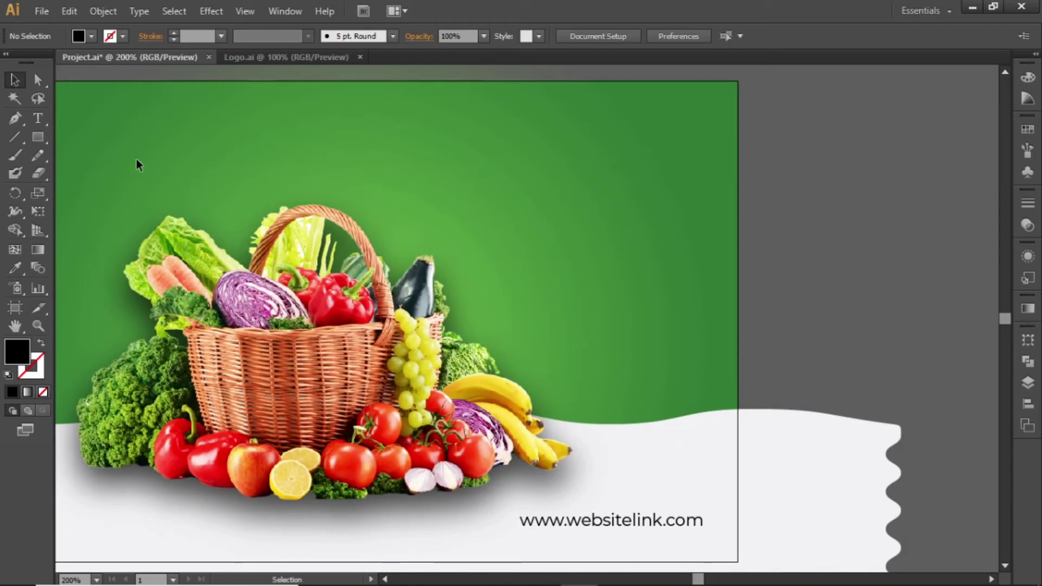
pyautogui.click(41, 137)
pyautogui.moveTo(41, 137); pyautogui.dragTo(91, 172)
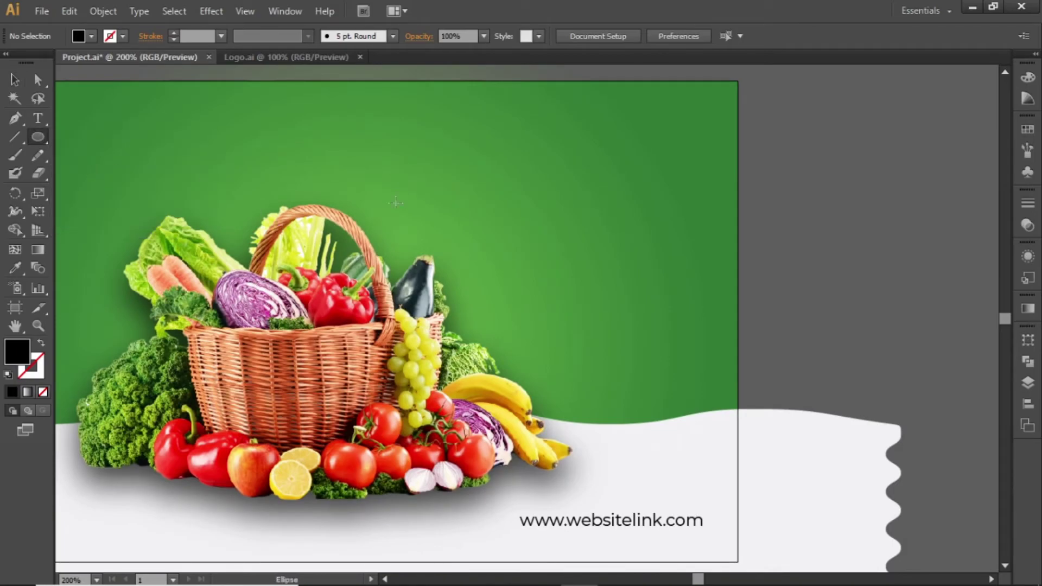
pyautogui.moveTo(506, 183); pyautogui.dragTo(595, 269)
pyautogui.press('v')
pyautogui.moveTo(571, 229); pyautogui.dragTo(588, 222)
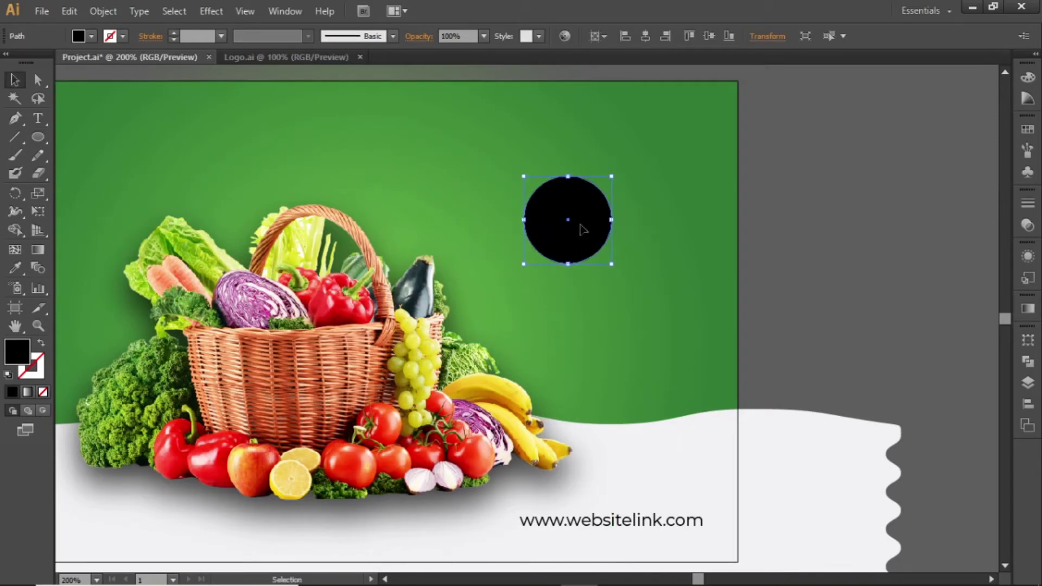
pyautogui.click(845, 219)
# Draw a small pointed triangular tail with the Pen tool and place it overlapping the circle's lower-left edge.
pyautogui.click(15, 125)
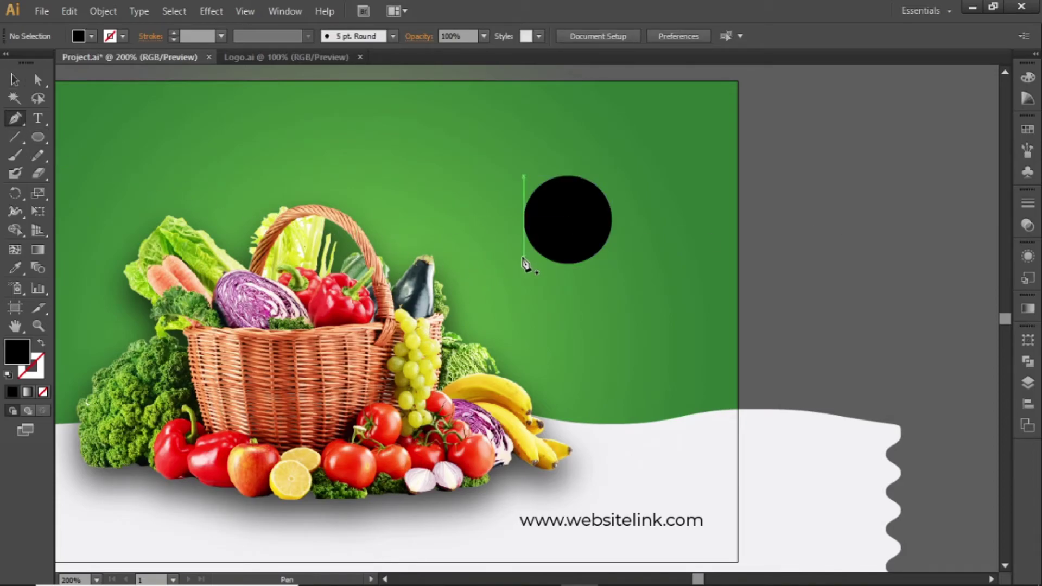
pyautogui.moveTo(539, 269)
pyautogui.mouseDown()
pyautogui.moveTo(546, 286)
pyautogui.moveTo(540, 276)
pyautogui.mouseUp()
pyautogui.click(533, 294)
pyautogui.press('v')
pyautogui.click(590, 293)
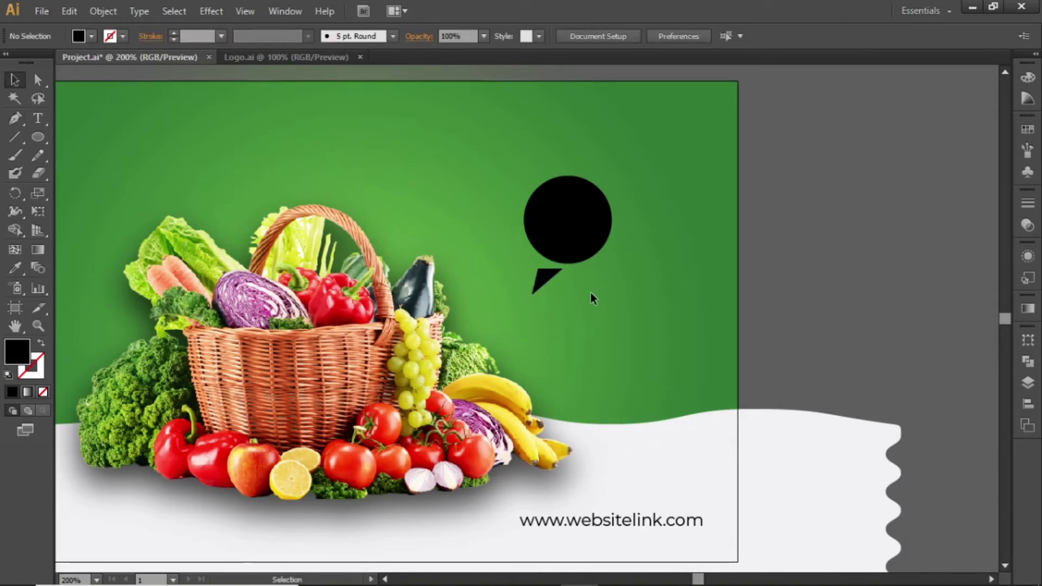
pyautogui.moveTo(547, 275); pyautogui.dragTo(549, 252)
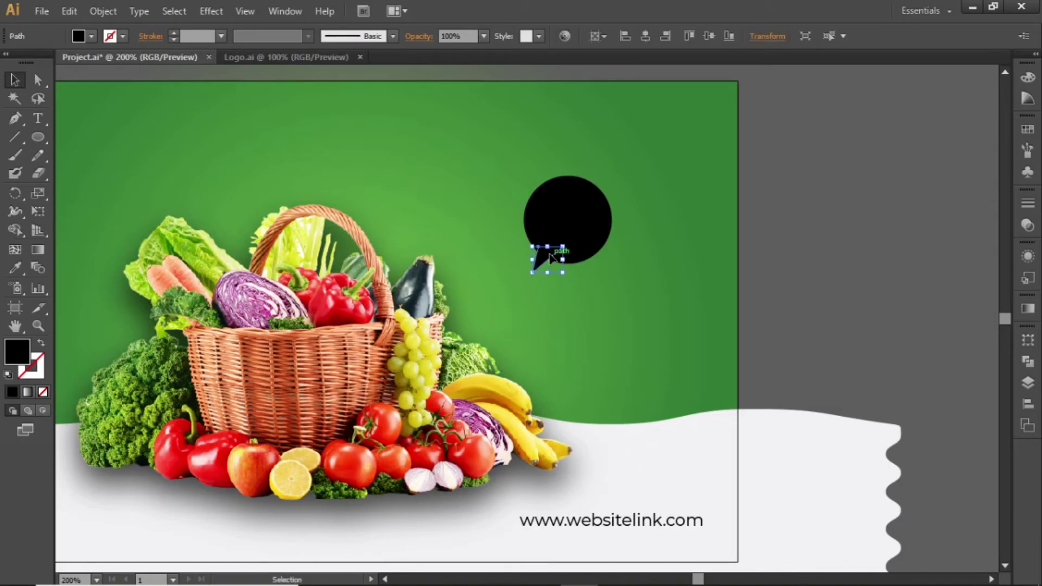
pyautogui.click(638, 210)
# Unite the circle and its tail into a single speech-bubble shape with Pathfinder.
pyautogui.moveTo(615, 179); pyautogui.dragTo(519, 266)
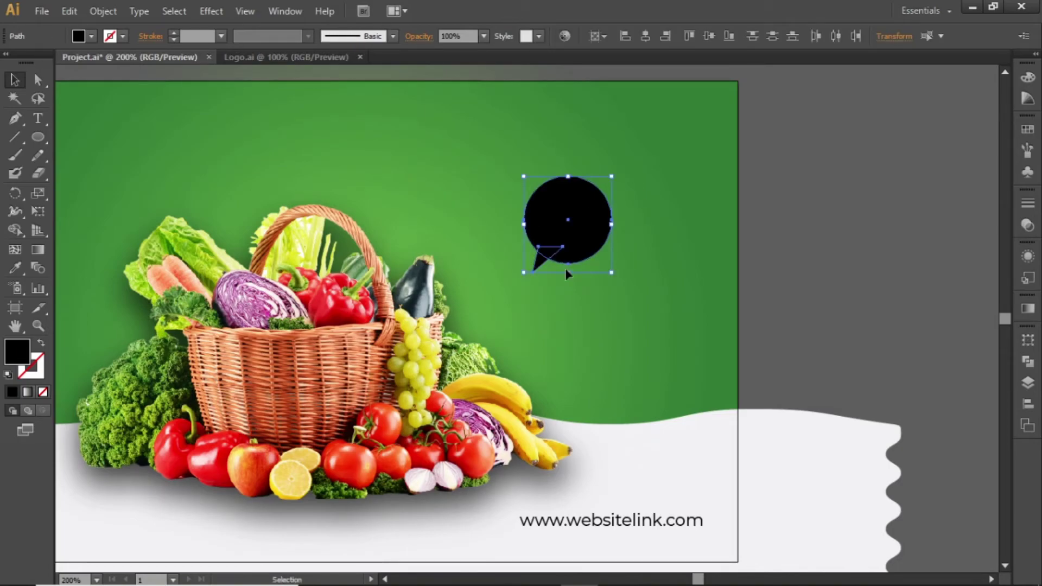
pyautogui.click(1026, 363)
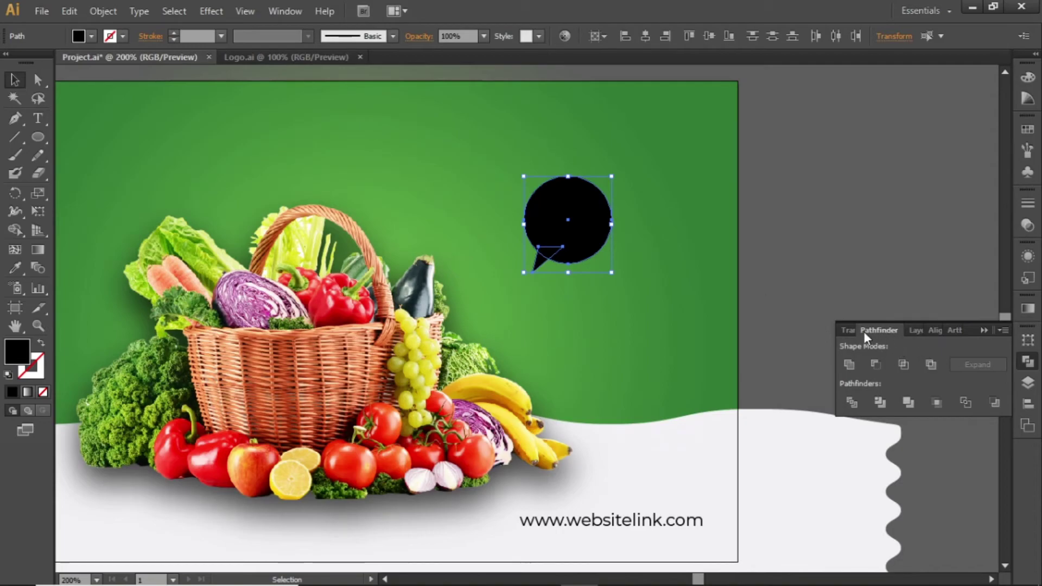
pyautogui.click(288, 12)
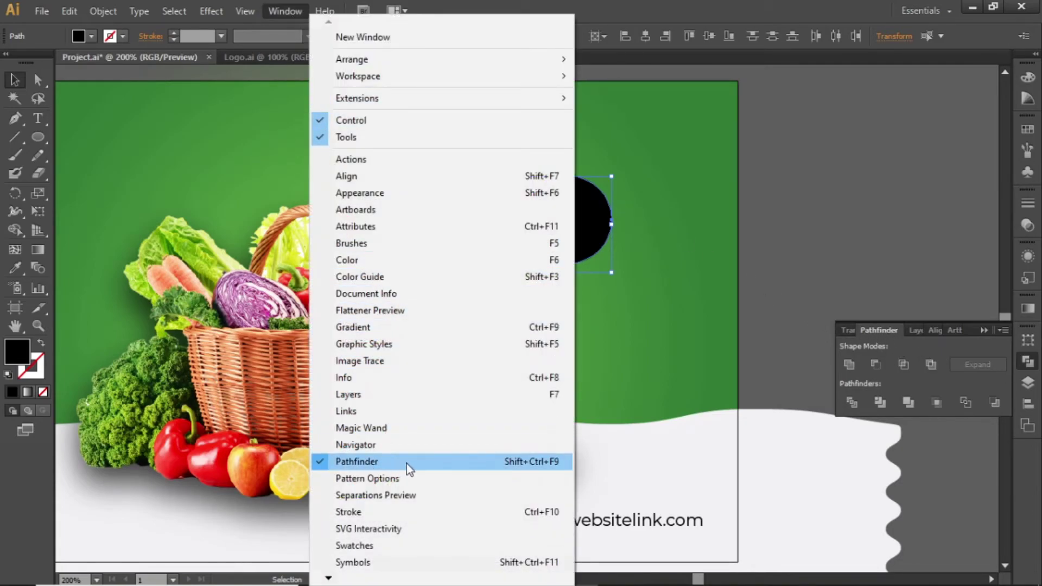
pyautogui.click(611, 92)
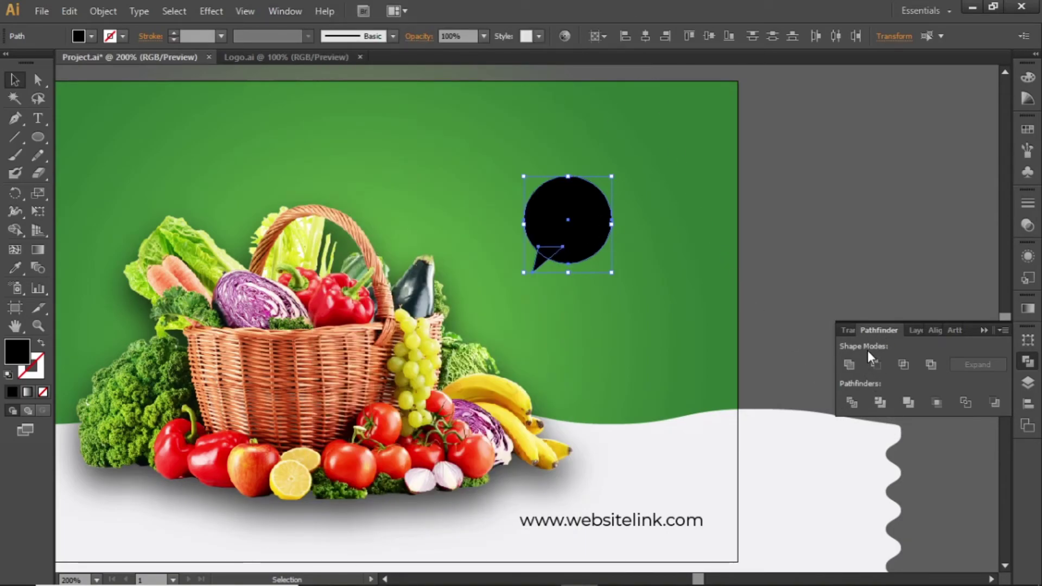
pyautogui.click(849, 365)
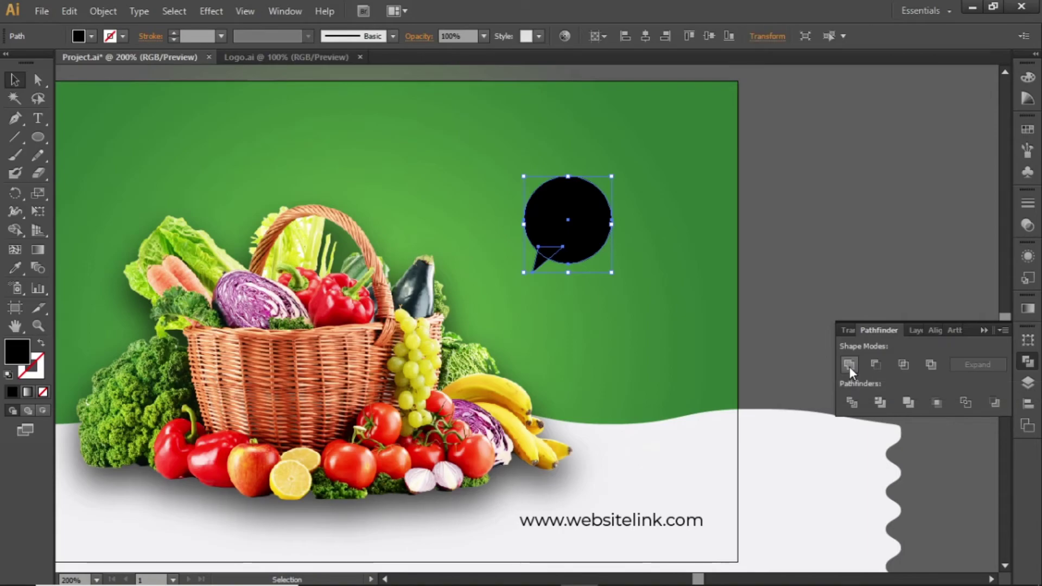
pyautogui.click(798, 340)
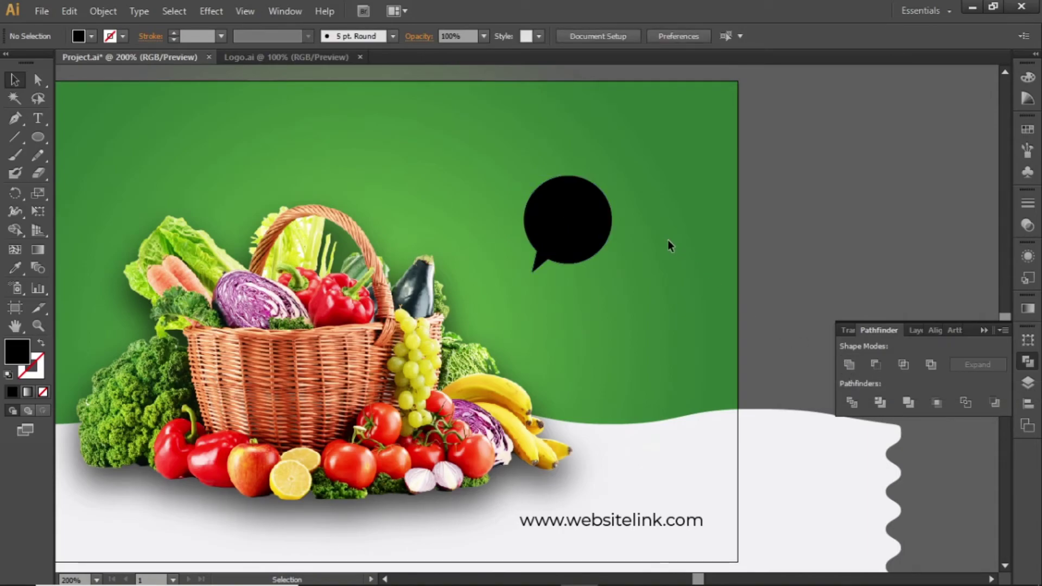
# Colour the speech bubble light grey (R=242 G=242 B=244) and swap fill and stroke so only an outline remains.
pyautogui.click(584, 215)
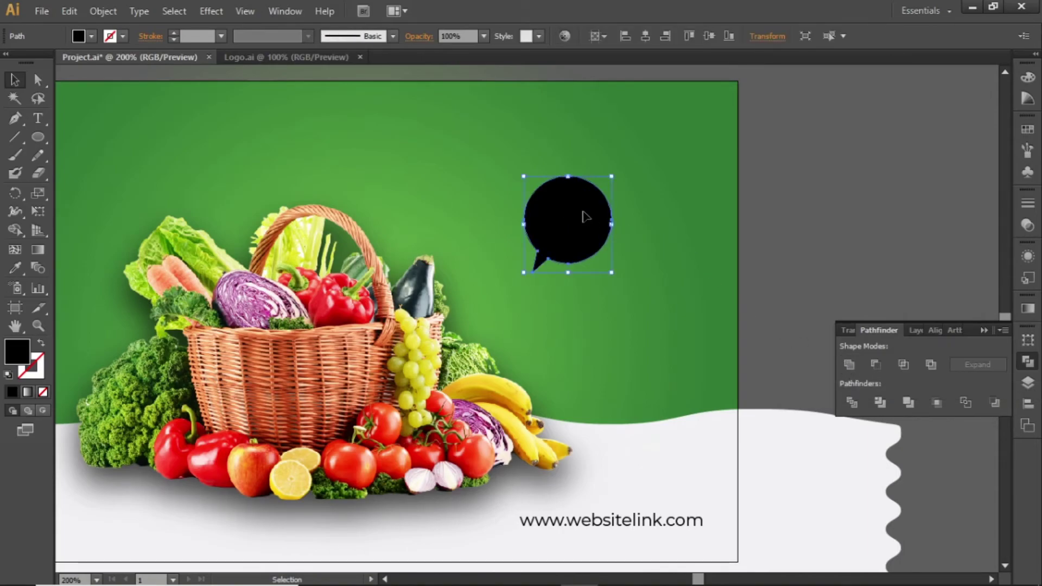
pyautogui.click(1027, 129)
pyautogui.click(849, 207)
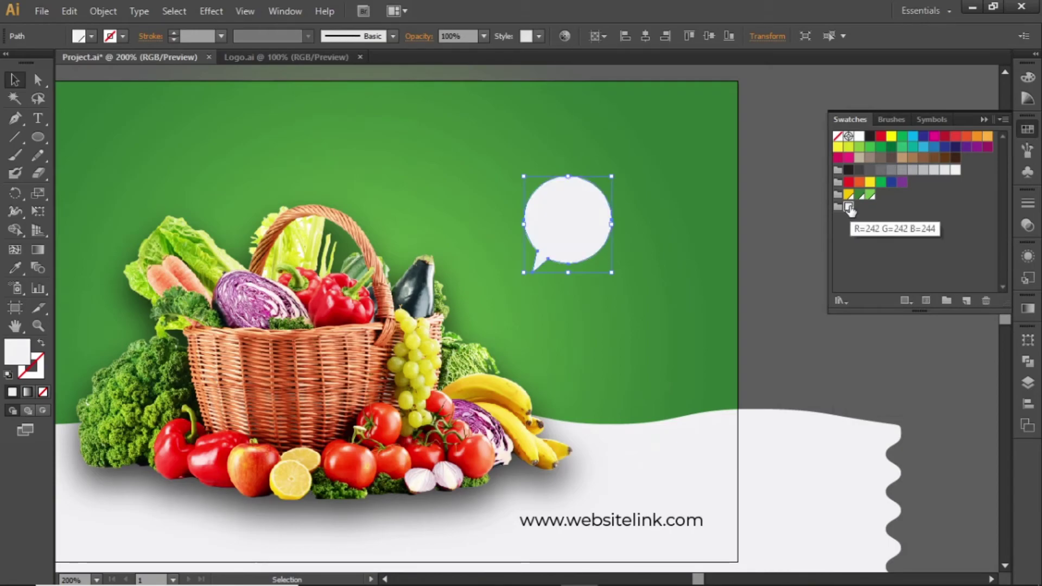
pyautogui.click(43, 347)
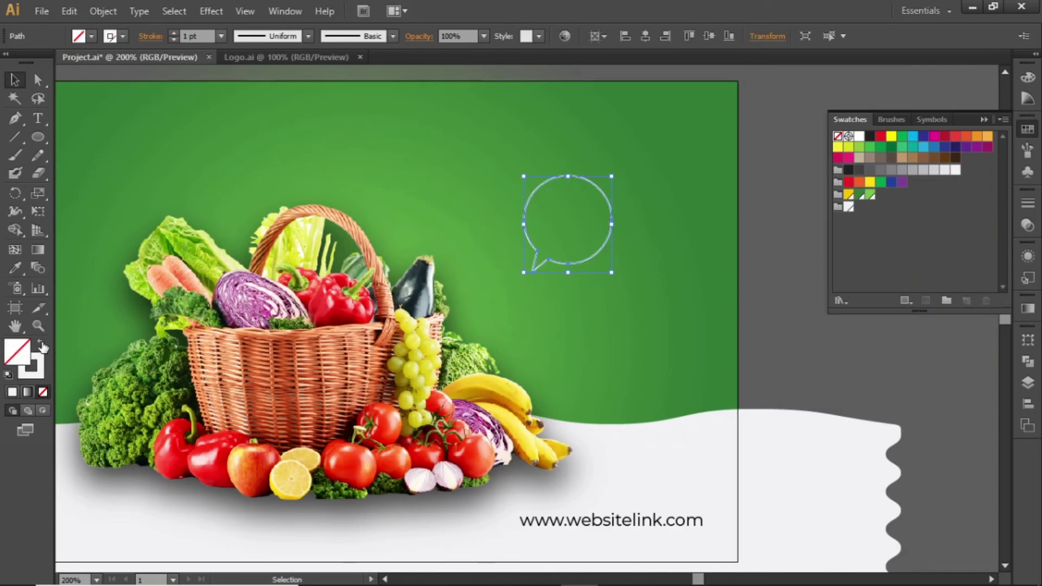
pyautogui.click(532, 320)
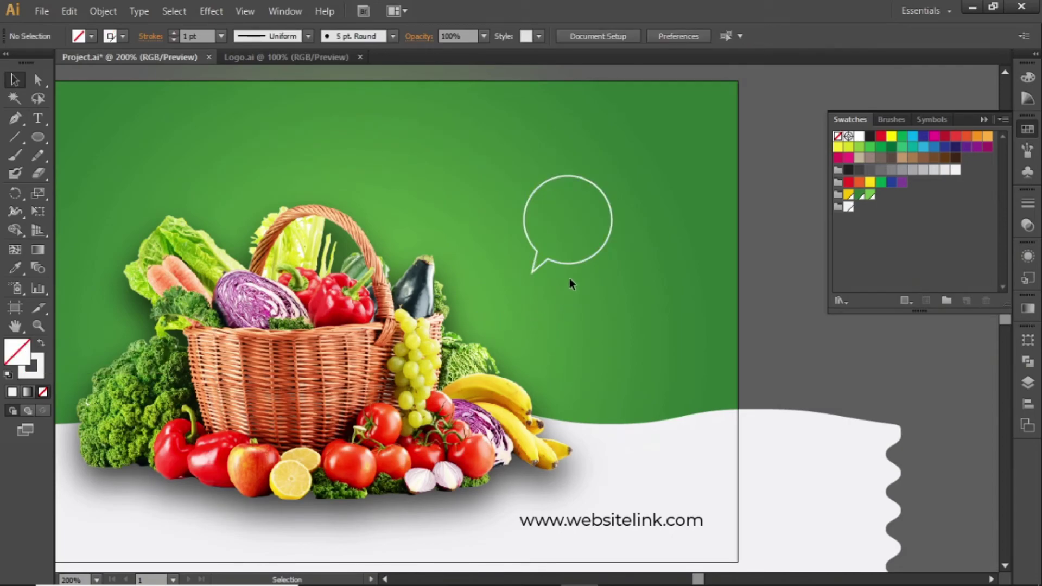
# Copy the website text into the speech bubble, colour it R=242 G=242 B=244 and change its wording to "UPTO".
pyautogui.click(602, 521)
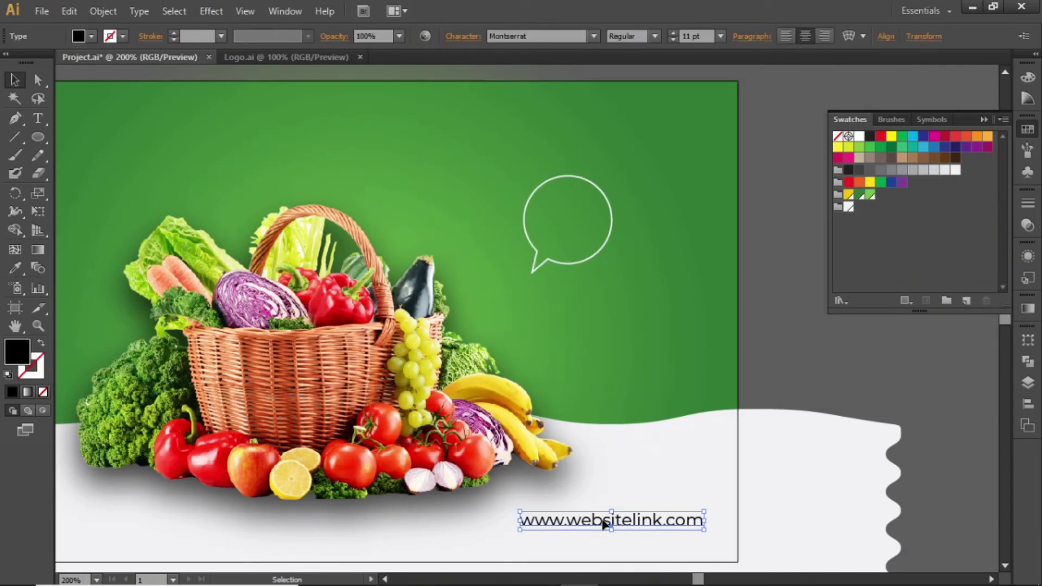
pyautogui.moveTo(602, 524); pyautogui.dragTo(585, 219)
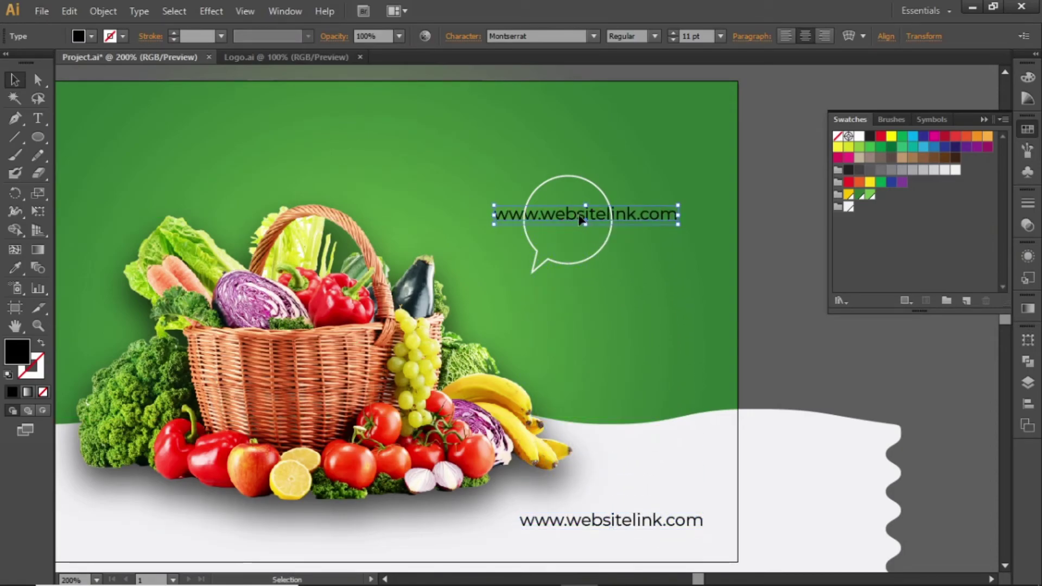
pyautogui.click(848, 207)
pyautogui.press('t')
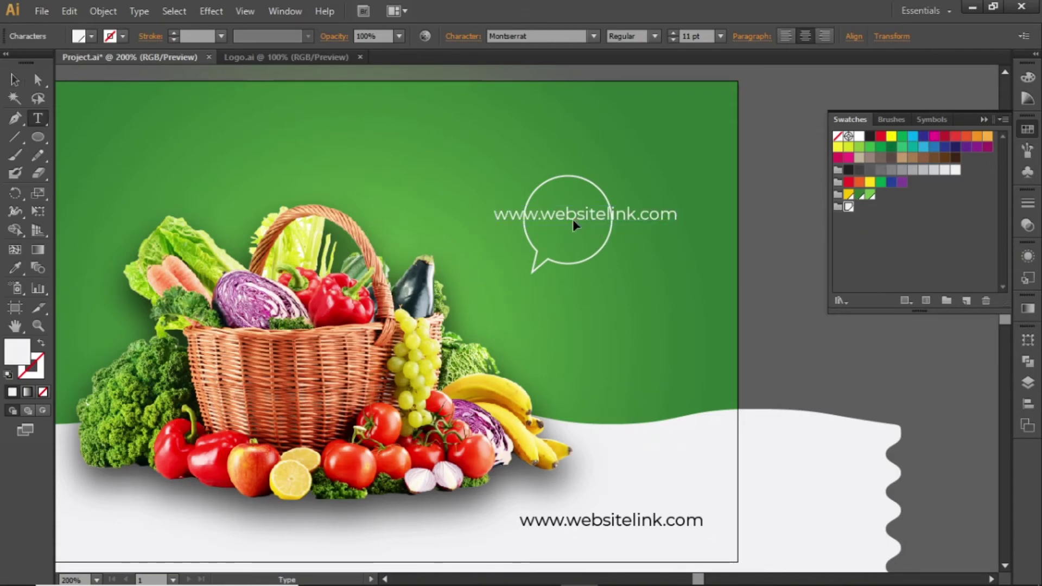
pyautogui.tripleClick(572, 219)
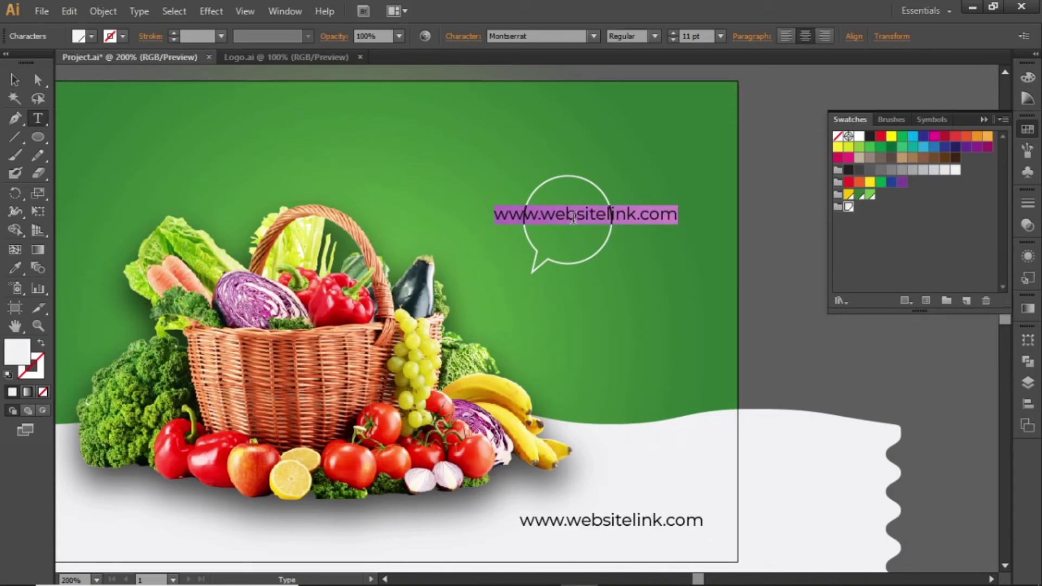
pyautogui.write('UPTO')
pyautogui.press('Escape')
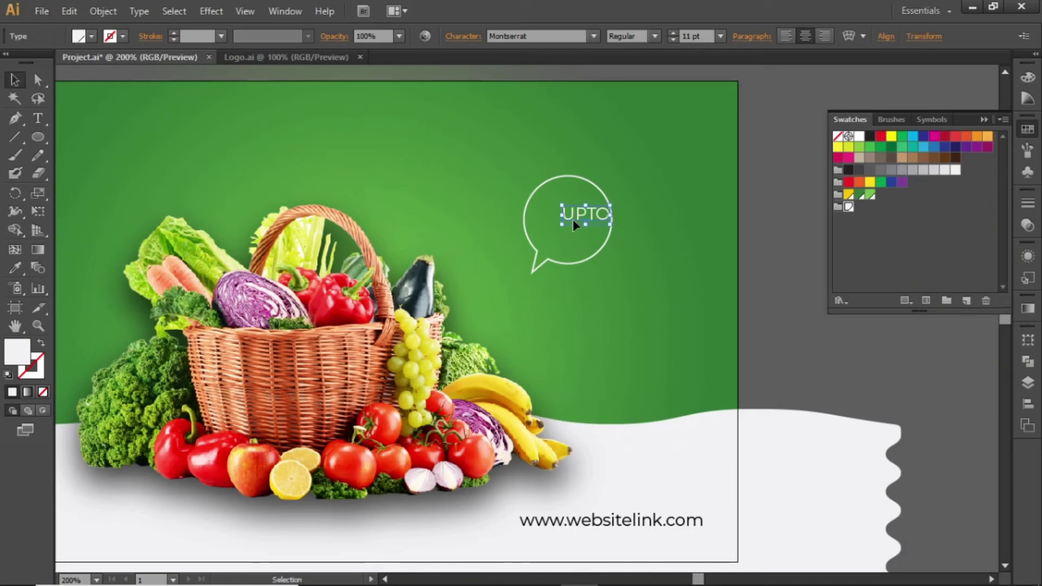
# Duplicate the "UPTO" text just below itself inside the bubble and change the copy's wording to "50%".
pyautogui.press('z')
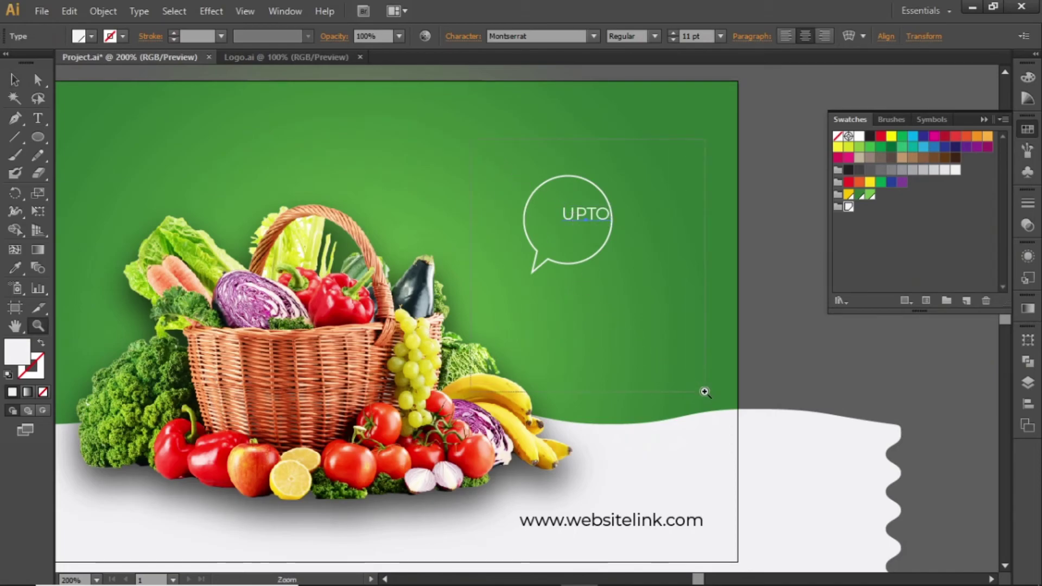
pyautogui.moveTo(702, 391); pyautogui.dragTo(389, 142)
pyautogui.press('v')
pyautogui.moveTo(513, 202); pyautogui.dragTo(480, 230)
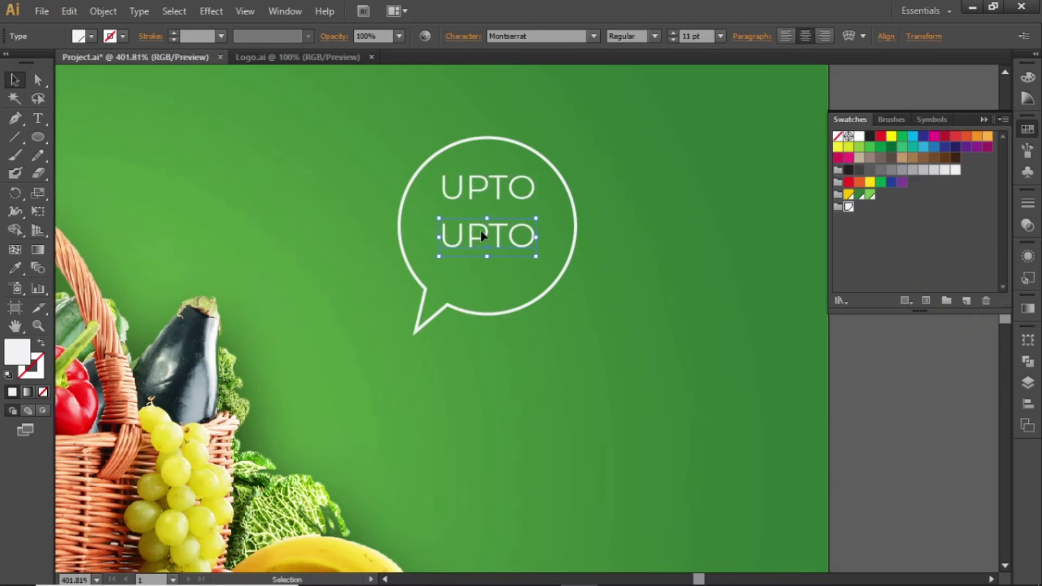
pyautogui.press('t')
pyautogui.doubleClick(480, 231)
pyautogui.write('50%')
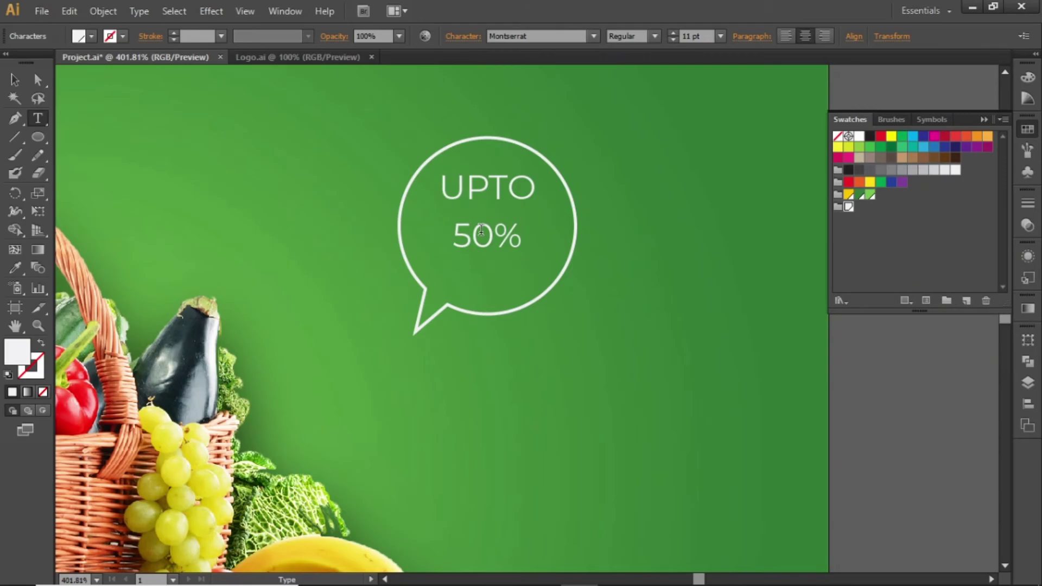
pyautogui.press('Escape')
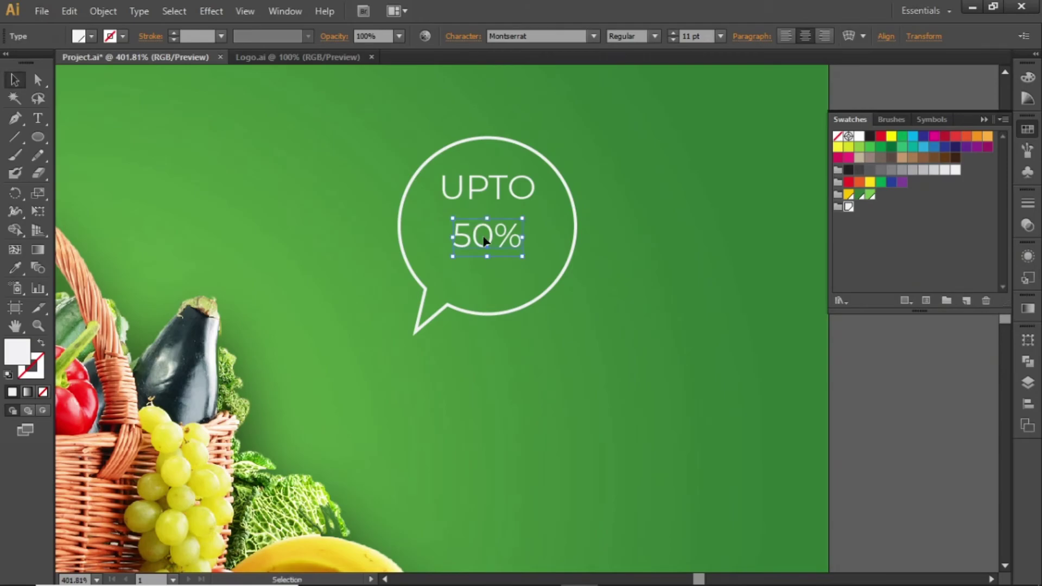
# Duplicate the "50%" text below itself and change the copy's wording to "OFF".
pyautogui.moveTo(484, 240); pyautogui.dragTo(500, 274)
pyautogui.press('t')
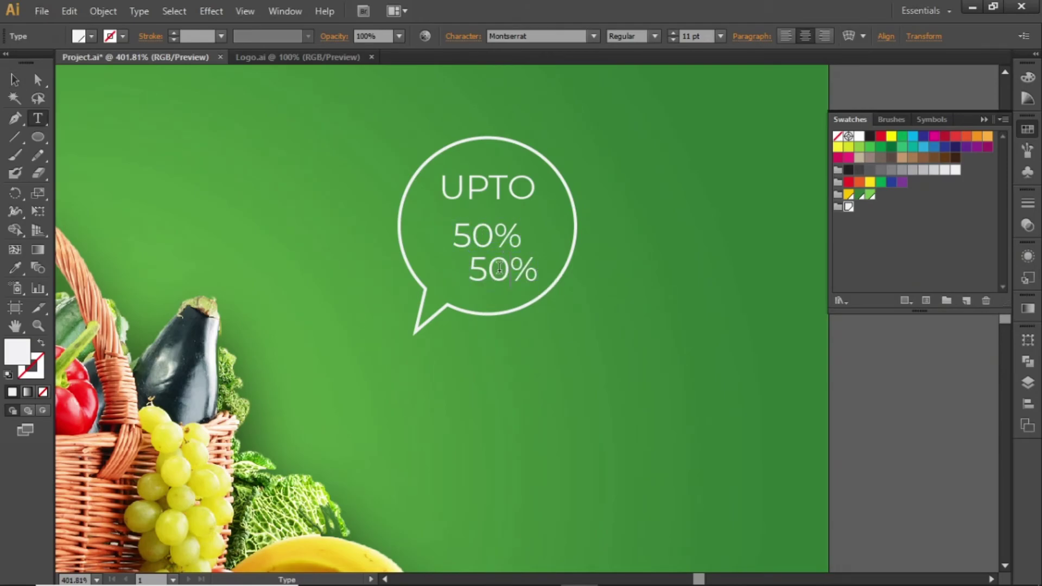
pyautogui.doubleClick(500, 277)
pyautogui.write('OFF')
pyautogui.press('Escape')
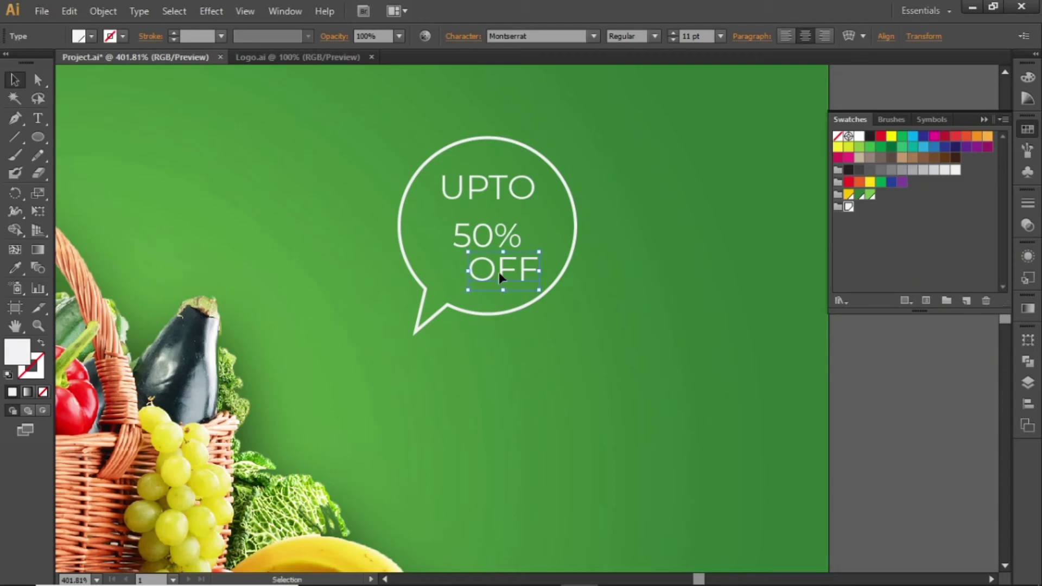
# Set the "UPTO", "50%" and "OFF" texts together to the Bold font style.
pyautogui.keyDown('shift'); pyautogui.click(494, 230); pyautogui.keyUp('shift')
pyautogui.keyDown('shift'); pyautogui.click(515, 190); pyautogui.keyUp('shift')
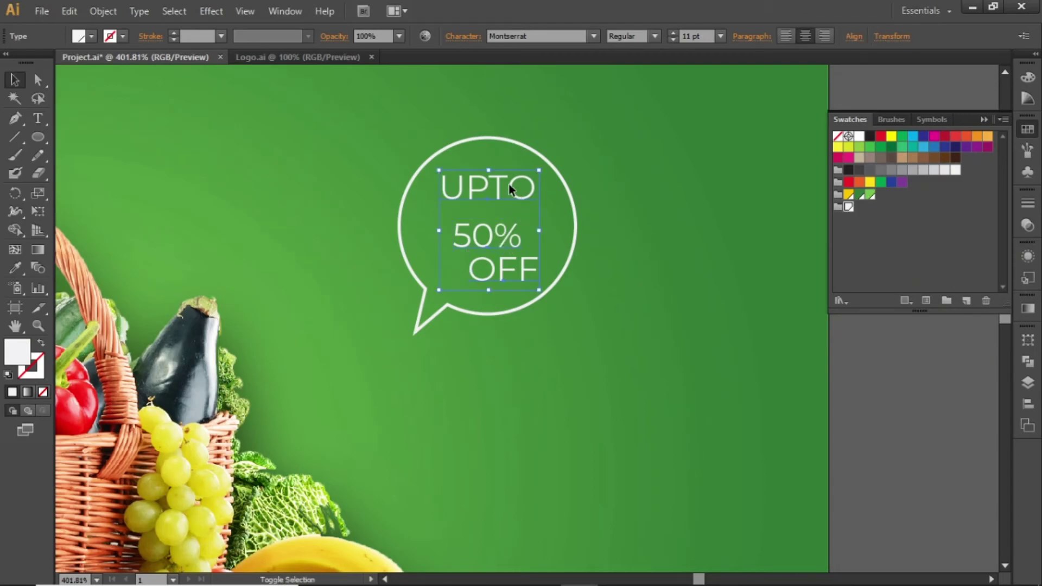
pyautogui.click(655, 36)
pyautogui.click(634, 67)
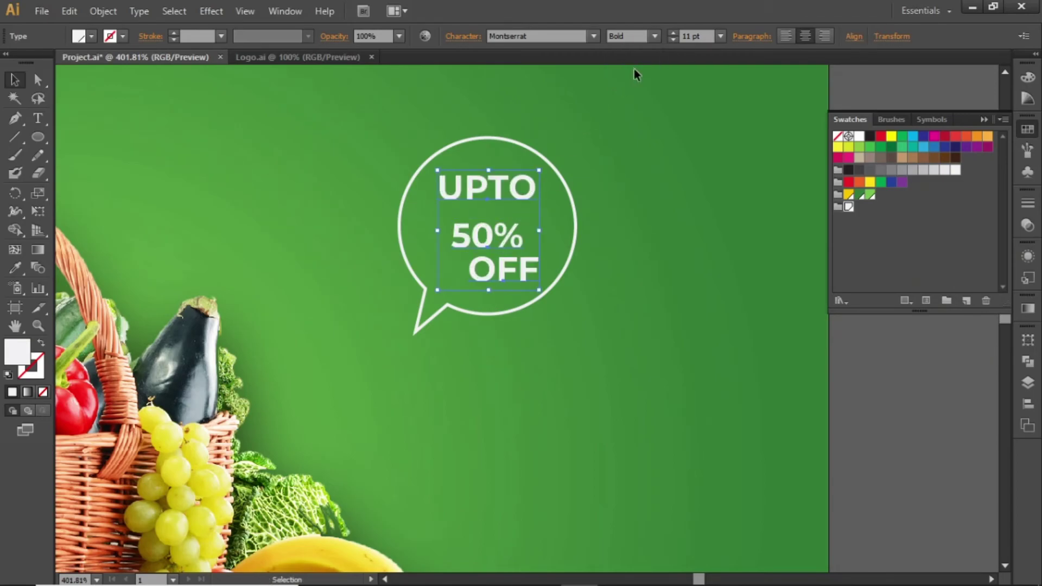
pyautogui.click(612, 178)
# Shift "UPTO" and "50%" slightly up in the bubble and set the font size of "50%" to 20 pt.
pyautogui.moveTo(492, 194); pyautogui.dragTo(496, 184)
pyautogui.moveTo(488, 233); pyautogui.dragTo(482, 225)
pyautogui.click(695, 36)
pyautogui.write('20')
pyautogui.press('Return')
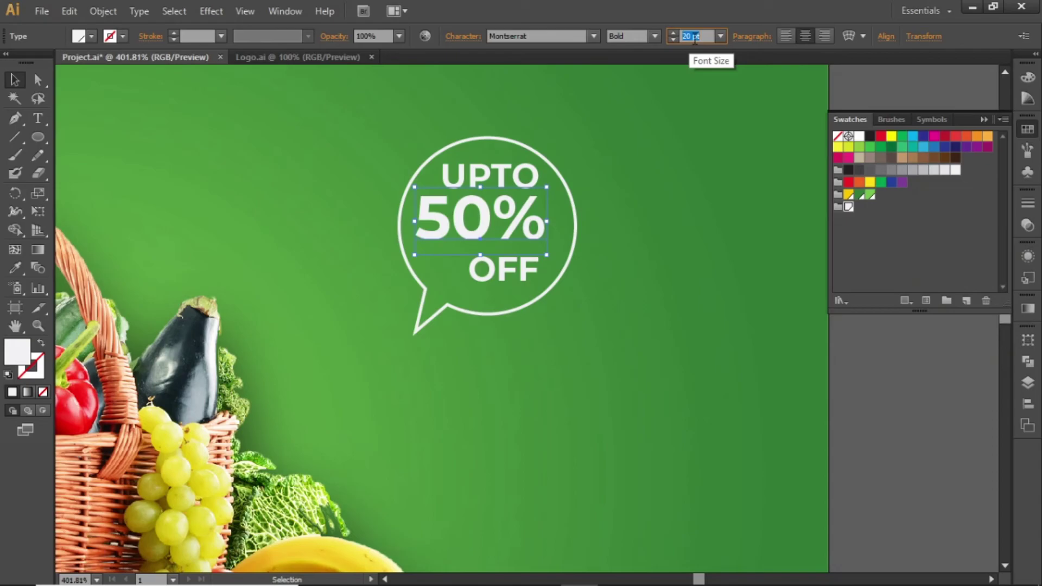
# Nudge the "50%" text slightly right and down to sit centrally between "UPTO" and "OFF".
pyautogui.press('Escape')
pyautogui.press('Right')
pyautogui.press('Right')
pyautogui.press('Right')
pyautogui.press('Down')
pyautogui.press('Down')
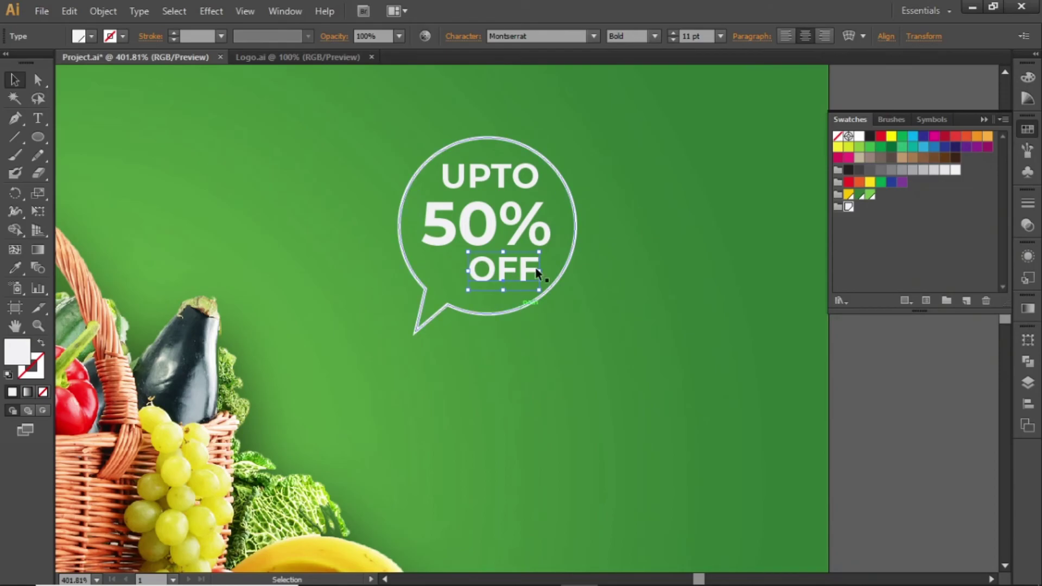
# Nudge the "UPTO", "50%" and "OFF" texts together slightly down inside the speech bubble.
pyautogui.keyDown('shift'); pyautogui.click(516, 234); pyautogui.keyUp('shift')
pyautogui.keyDown('shift'); pyautogui.click(513, 266); pyautogui.keyUp('shift')
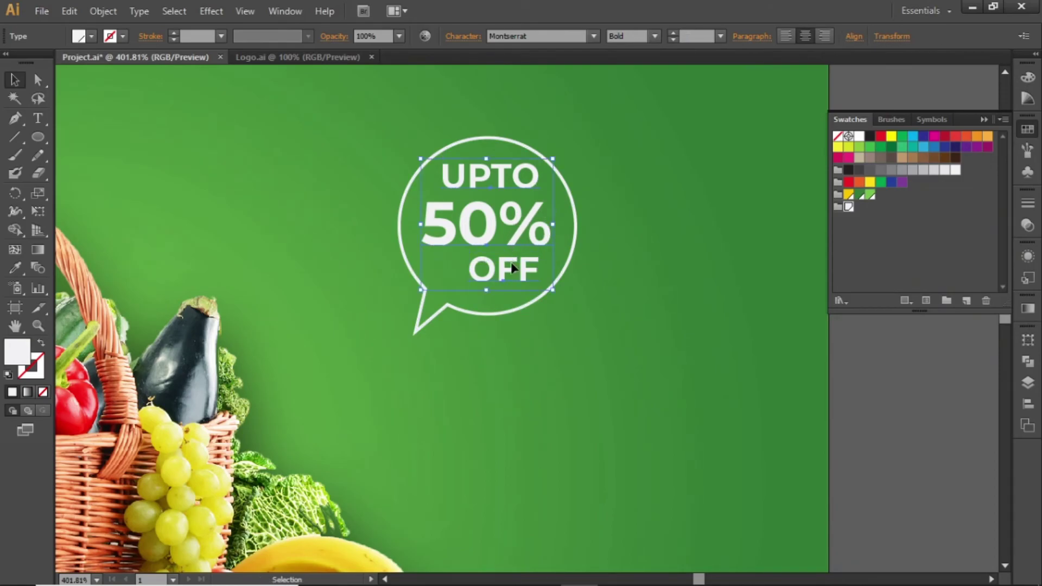
pyautogui.press('Down')
pyautogui.press('Down')
pyautogui.press('Down')
pyautogui.press('Left')
pyautogui.press('Left')
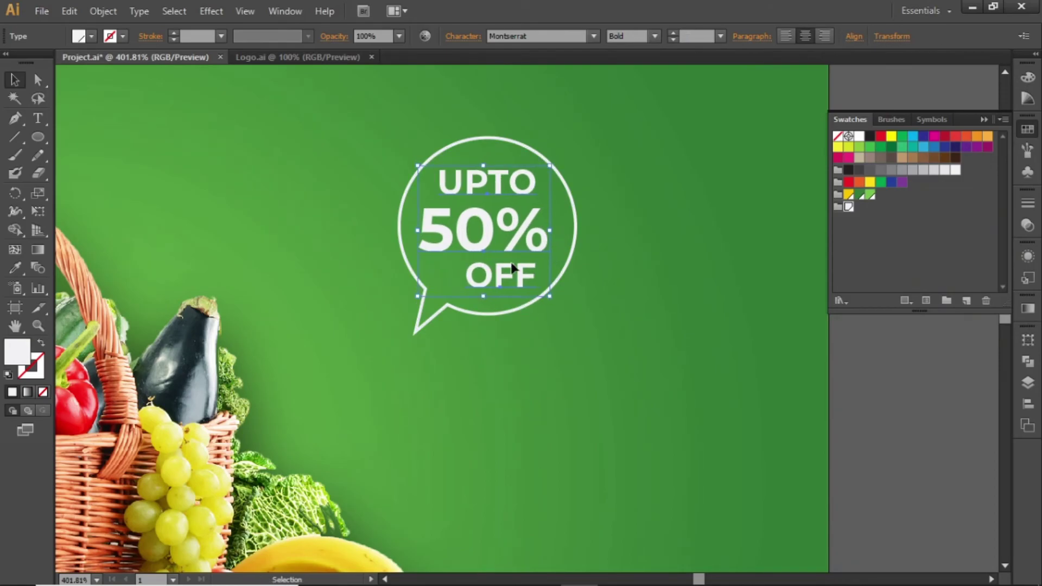
pyautogui.press('Right')
pyautogui.press('Right')
pyautogui.click(630, 268)
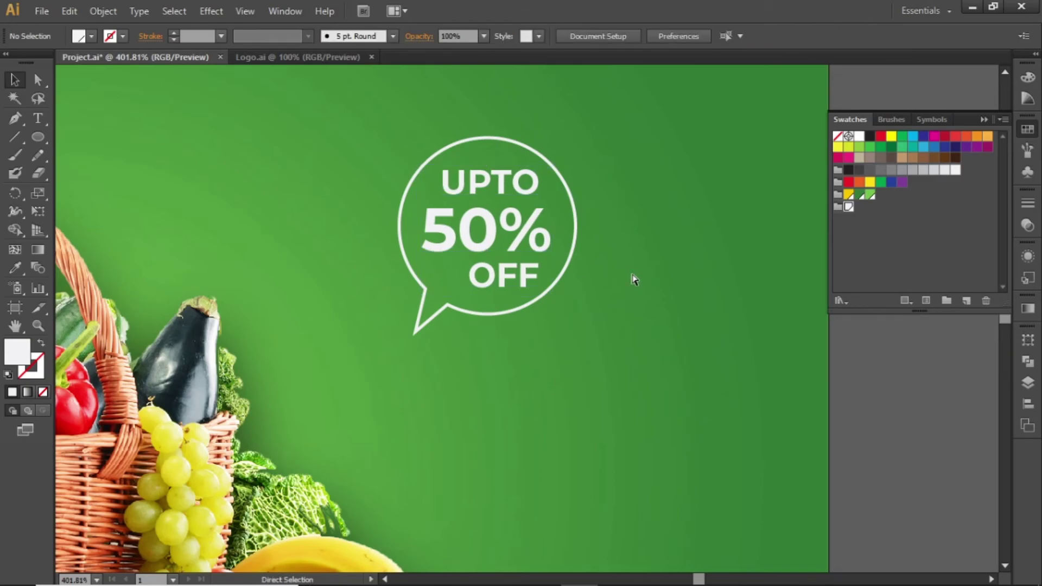
# Move the speech bubble with its texts slightly left and down towards the basket, and collapse the Swatches panel.
pyautogui.hotkey('ctrl', '0')
pyautogui.moveTo(682, 281); pyautogui.dragTo(419, 293)
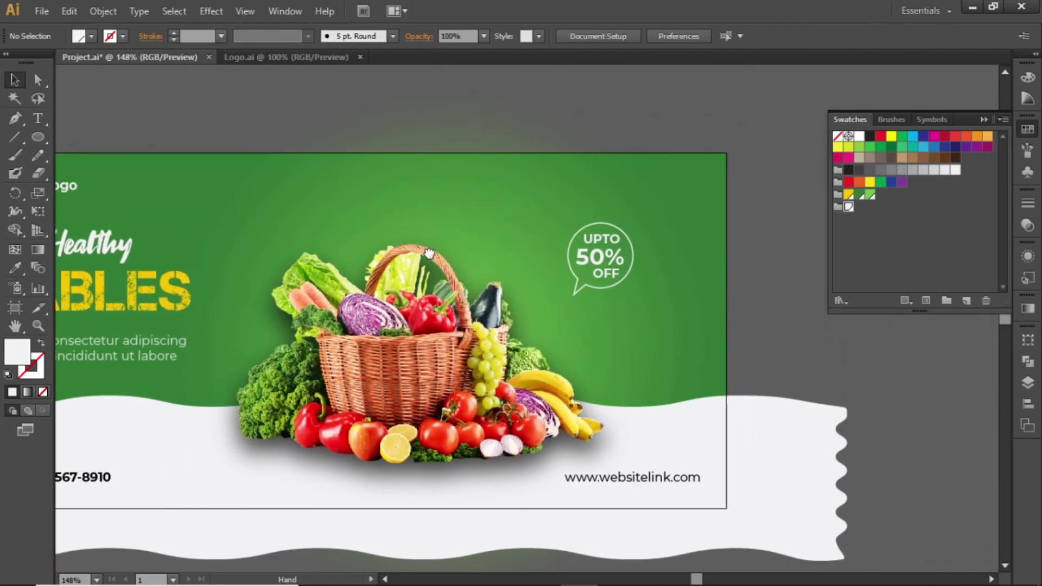
pyautogui.moveTo(559, 307); pyautogui.dragTo(571, 263)
pyautogui.click(672, 246)
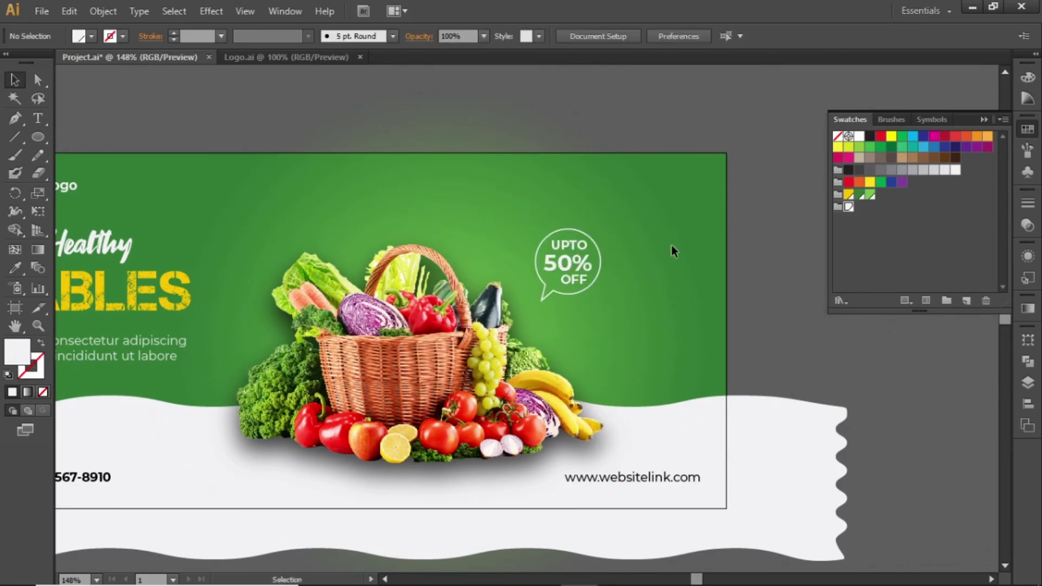
pyautogui.click(983, 120)
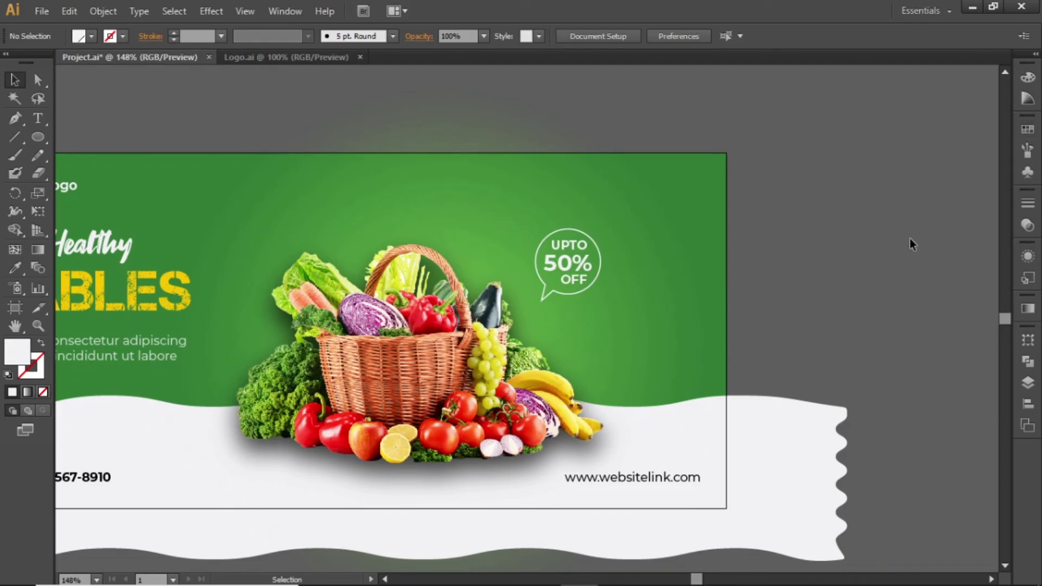
# Unlock all locked objects of the banner and clear the selection.
pyautogui.hotkey('ctrl', '0')
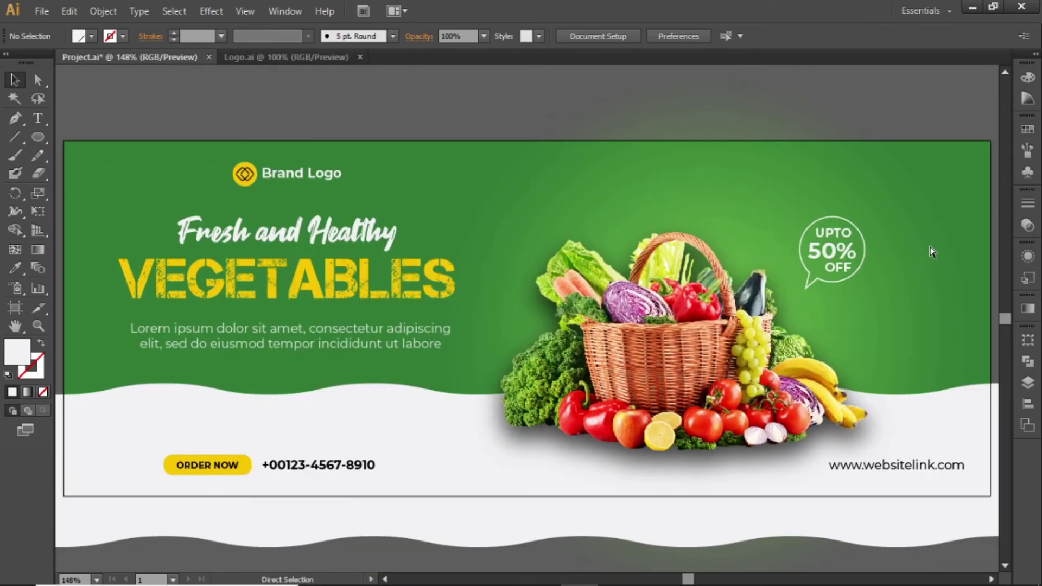
pyautogui.hotkey('ctrl', '-')
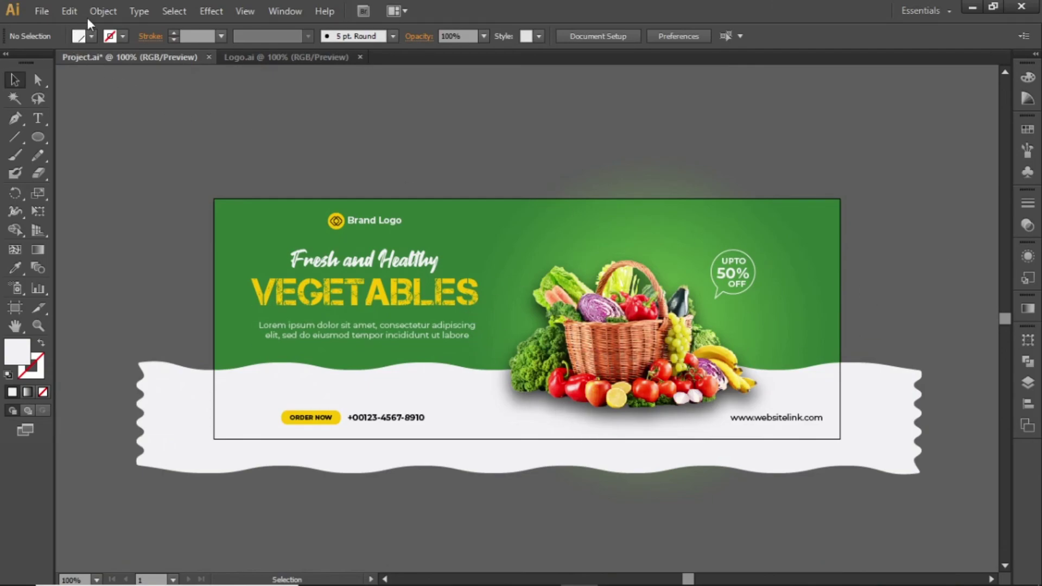
pyautogui.click(103, 12)
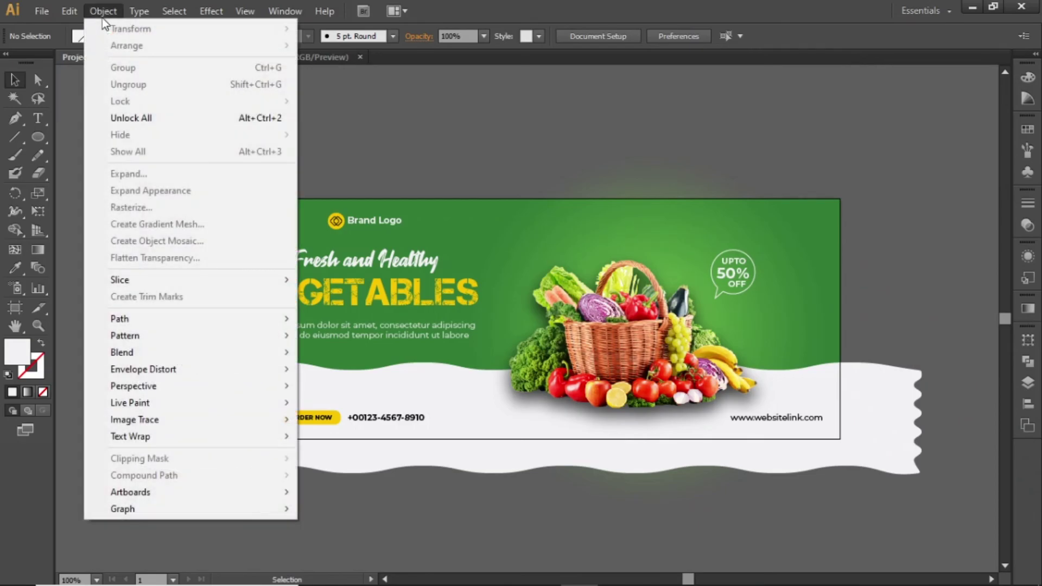
pyautogui.click(178, 119)
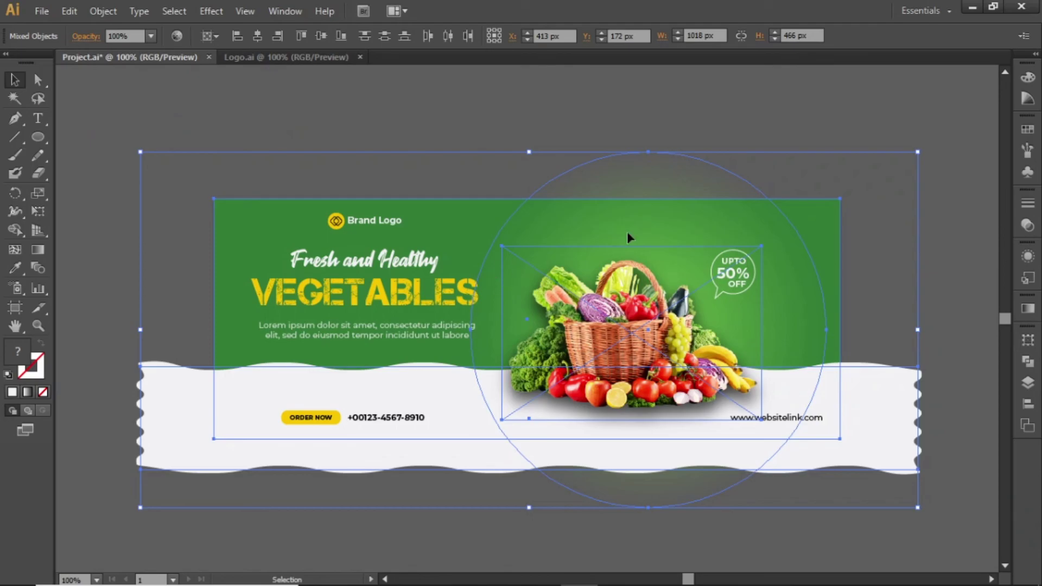
pyautogui.click(916, 230)
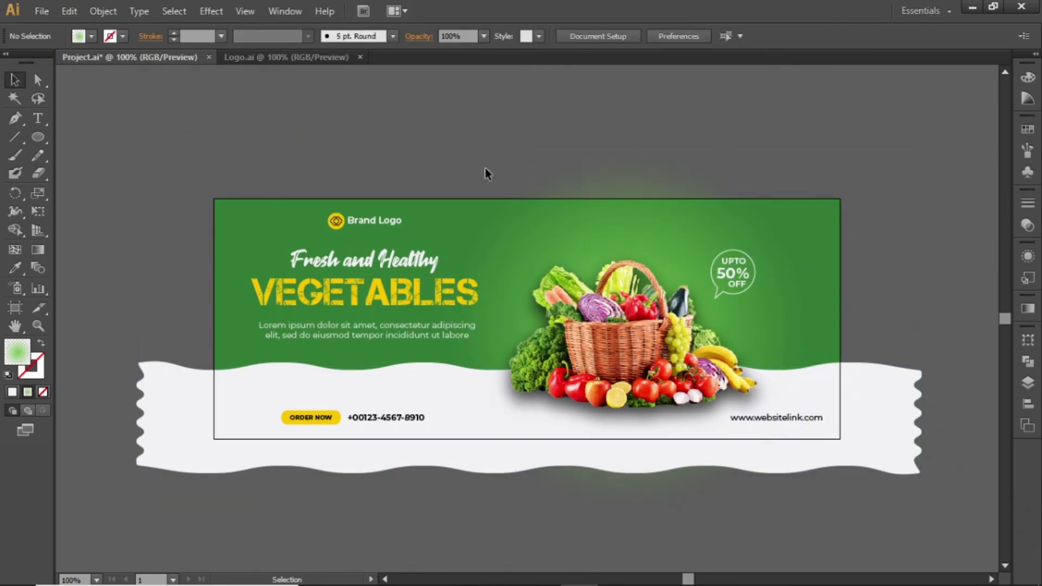
# Draw a rectangle over the banner that exactly covers the artboard.
pyautogui.moveTo(43, 139); pyautogui.dragTo(80, 138)
pyautogui.moveTo(214, 198); pyautogui.dragTo(840, 438)
pyautogui.press('v')
pyautogui.press('a')
pyautogui.press('v')
# Select all the artwork and clip it to the artboard-sized rectangle with a clipping mask.
pyautogui.hotkey('ctrl', 'a')
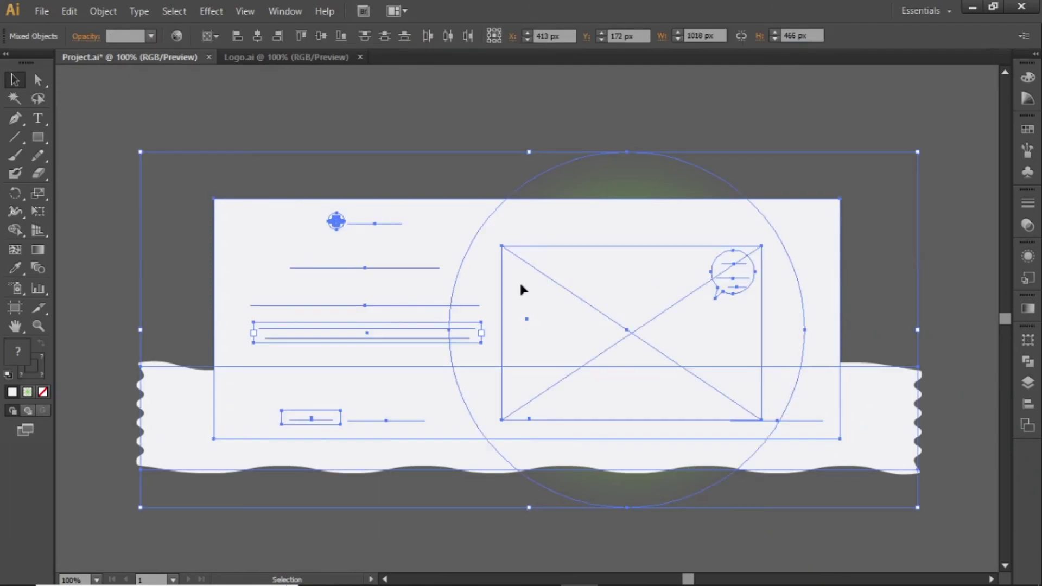
pyautogui.click(103, 12)
pyautogui.moveTo(211, 456)
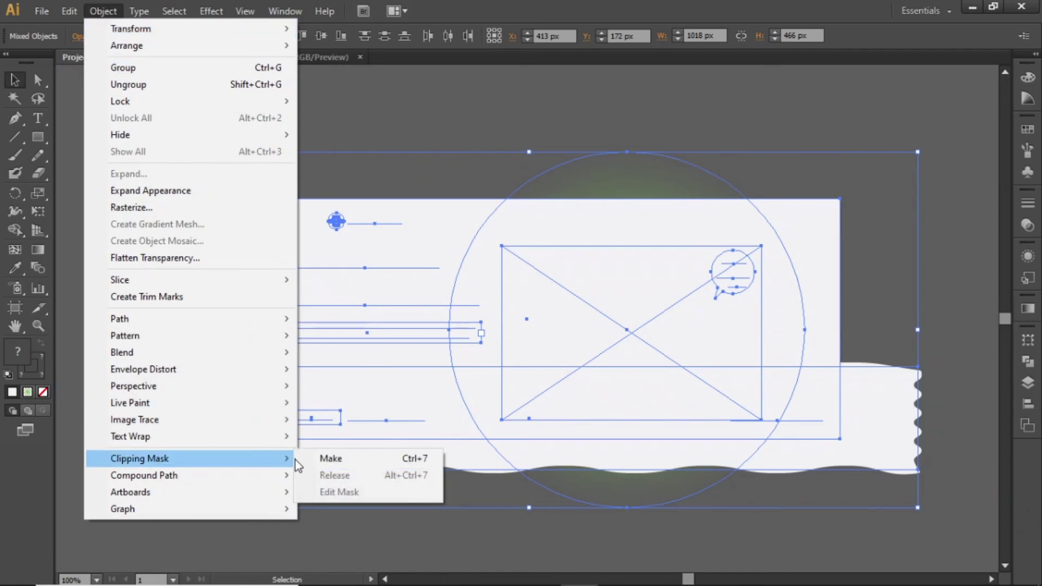